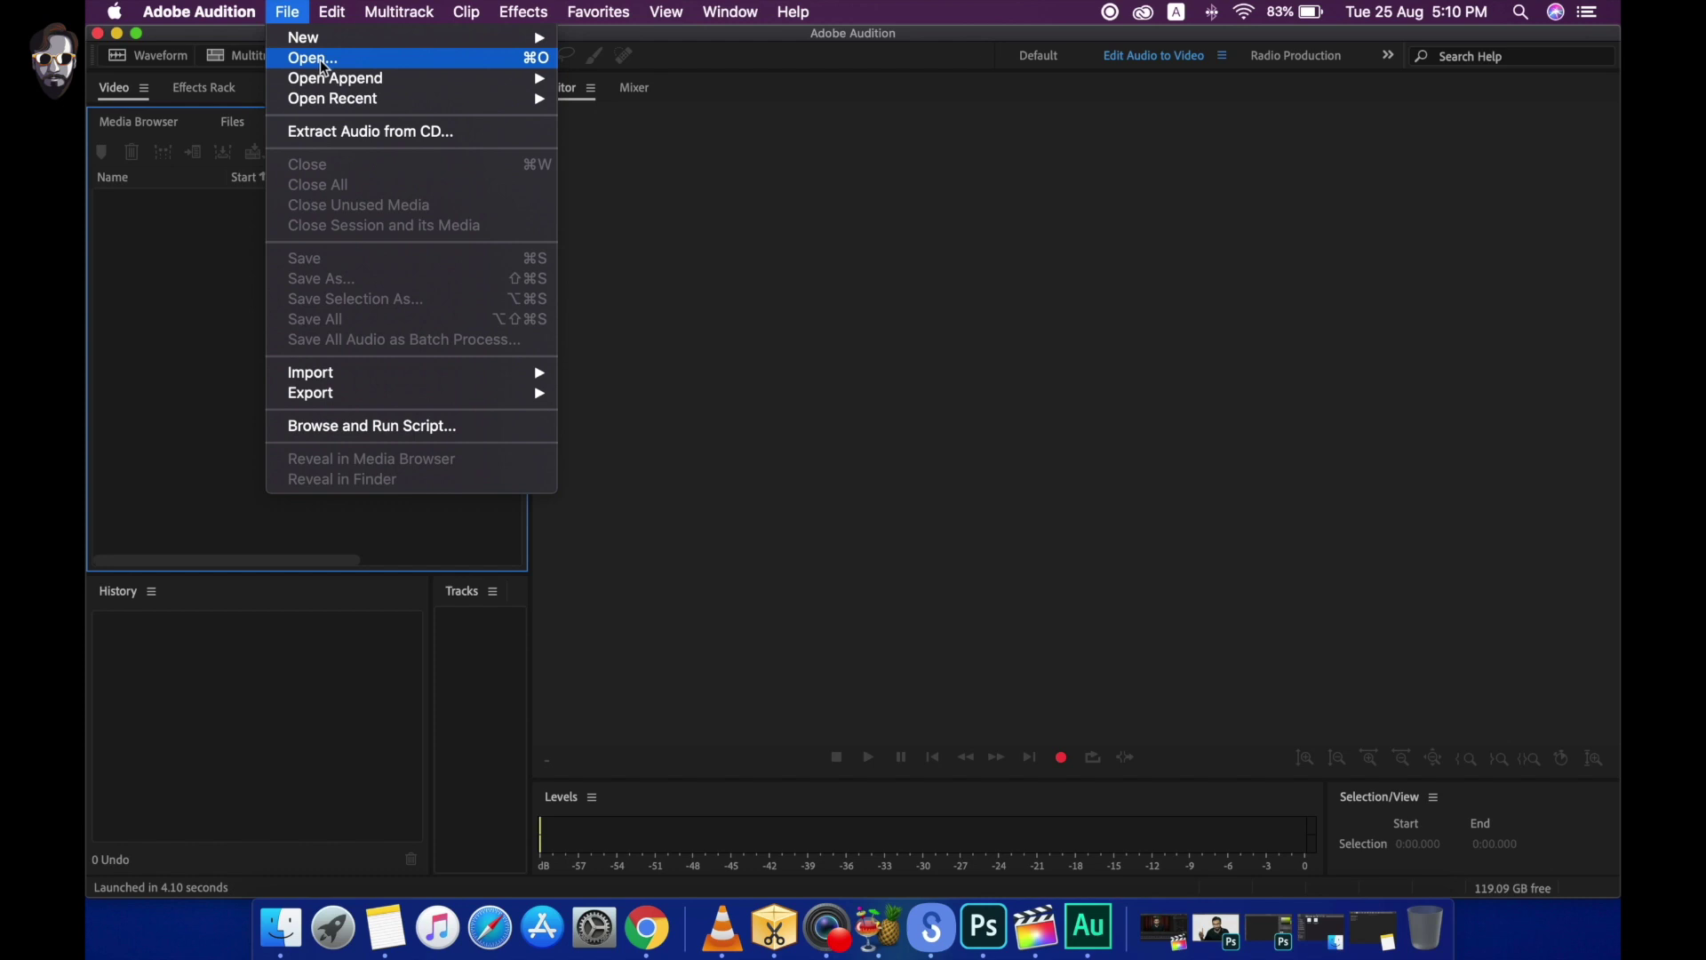
- Switch to Notes and delete the three topic lines under the "Audio Class 2" heading
click(1284, 333)
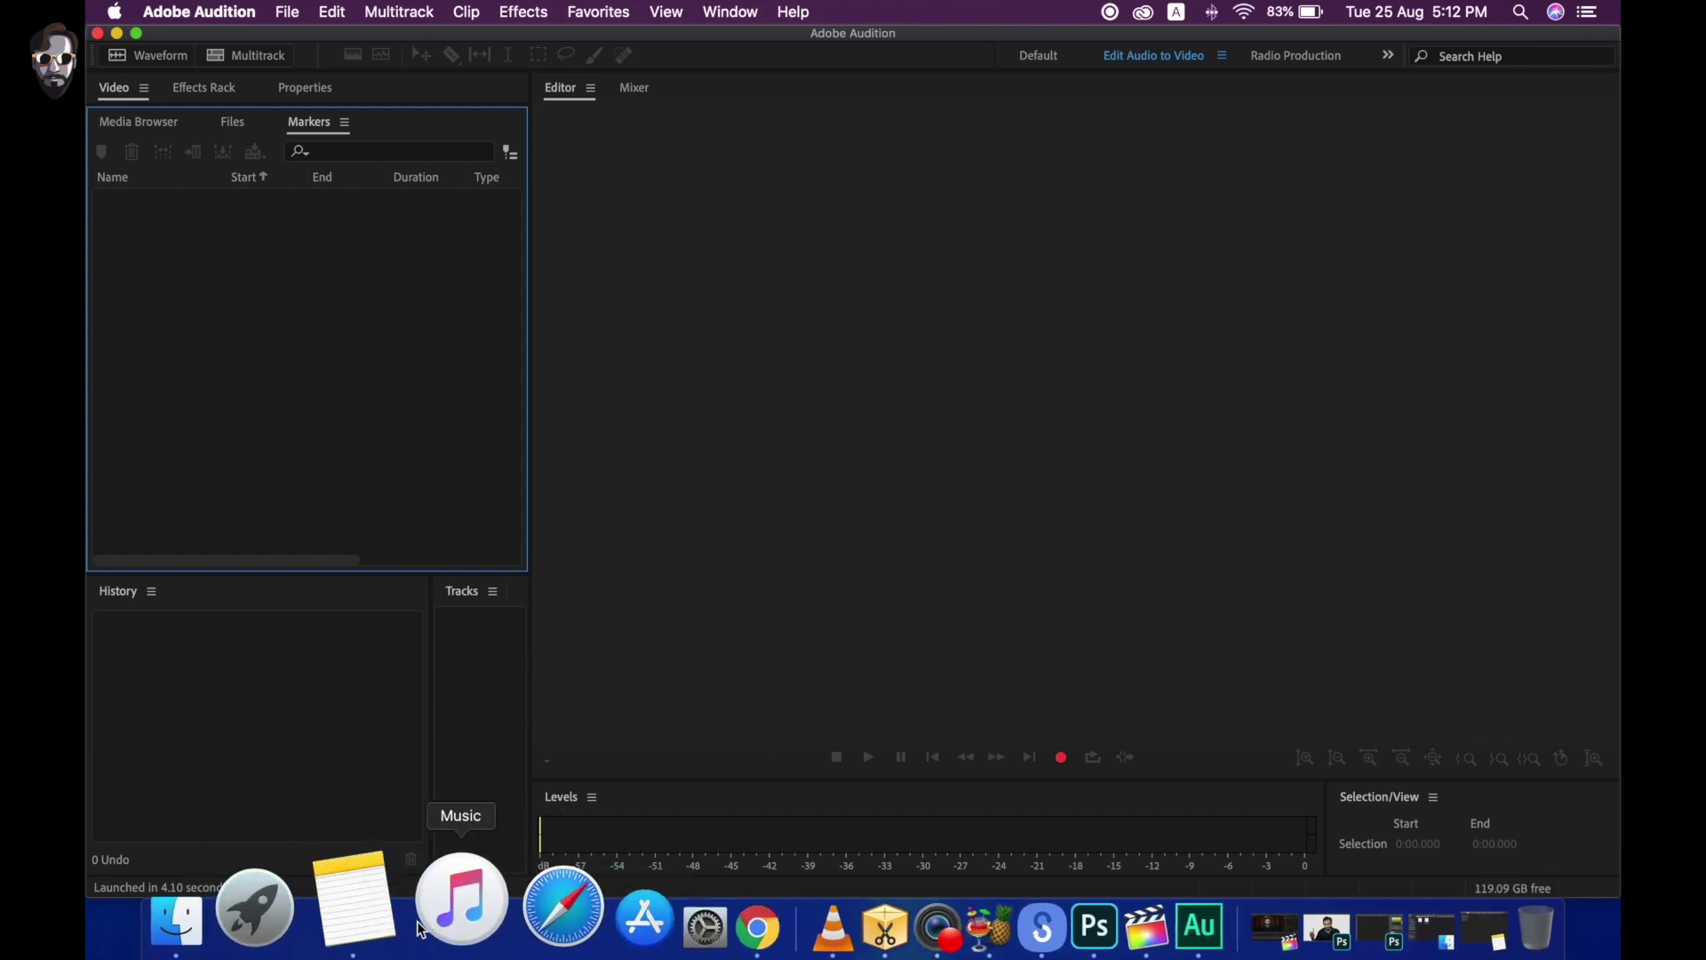
click(389, 915)
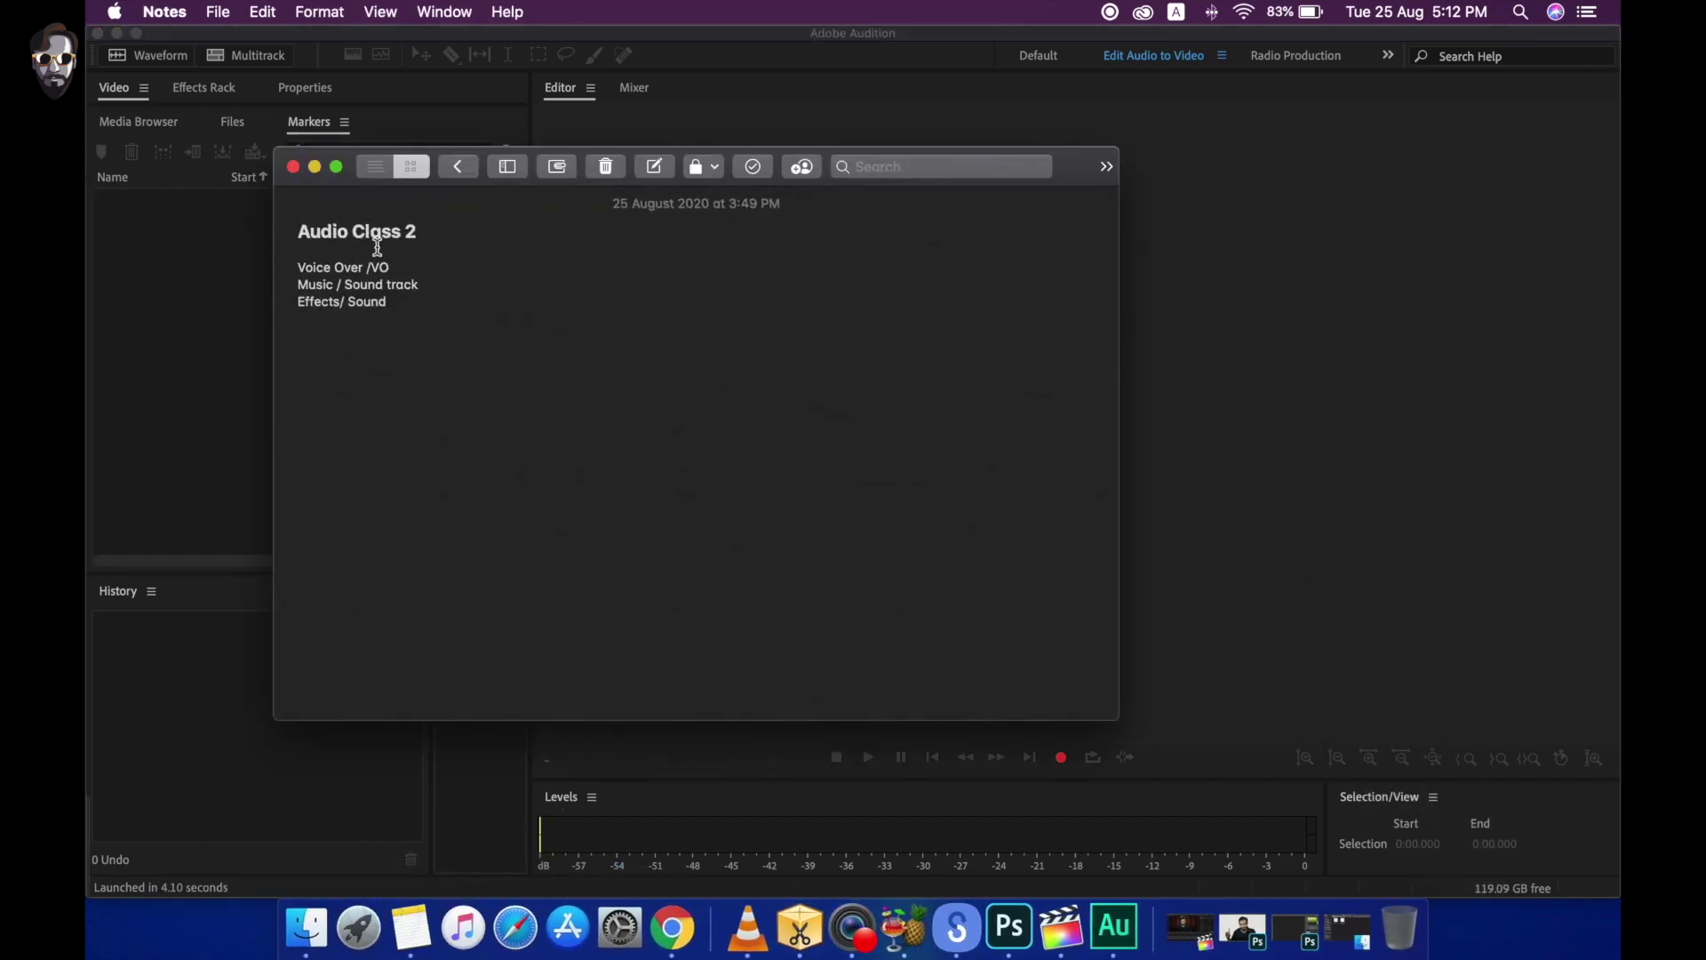
drag(399, 315, 280, 275)
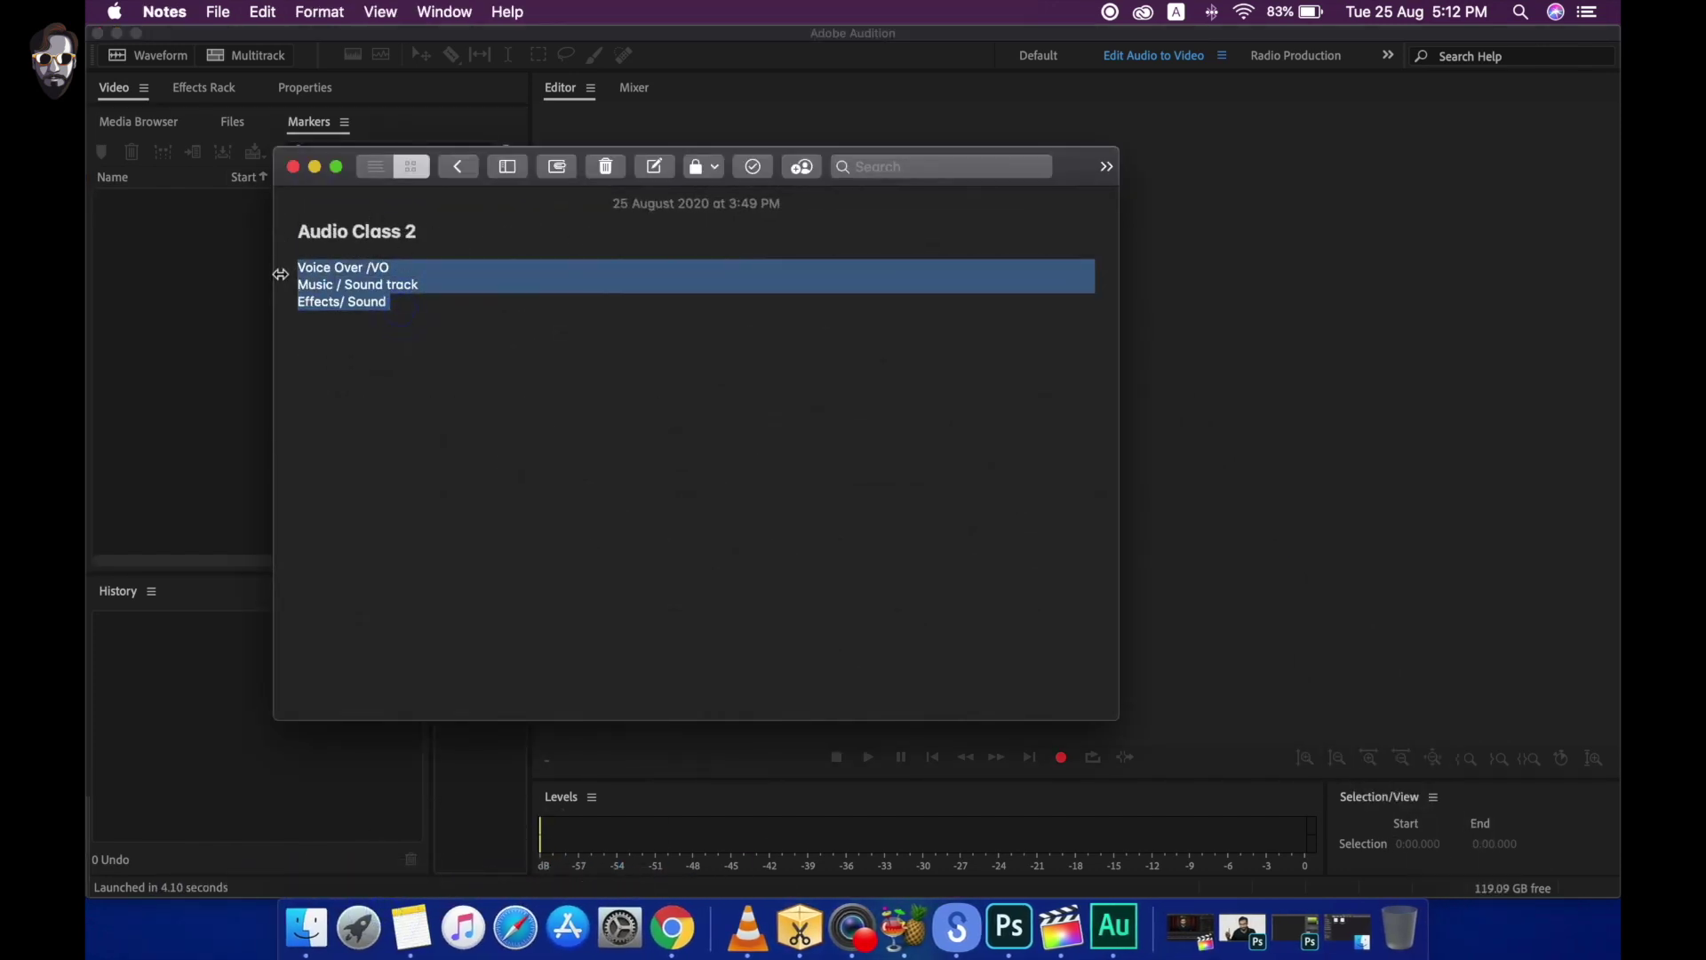
key(BackSpace)
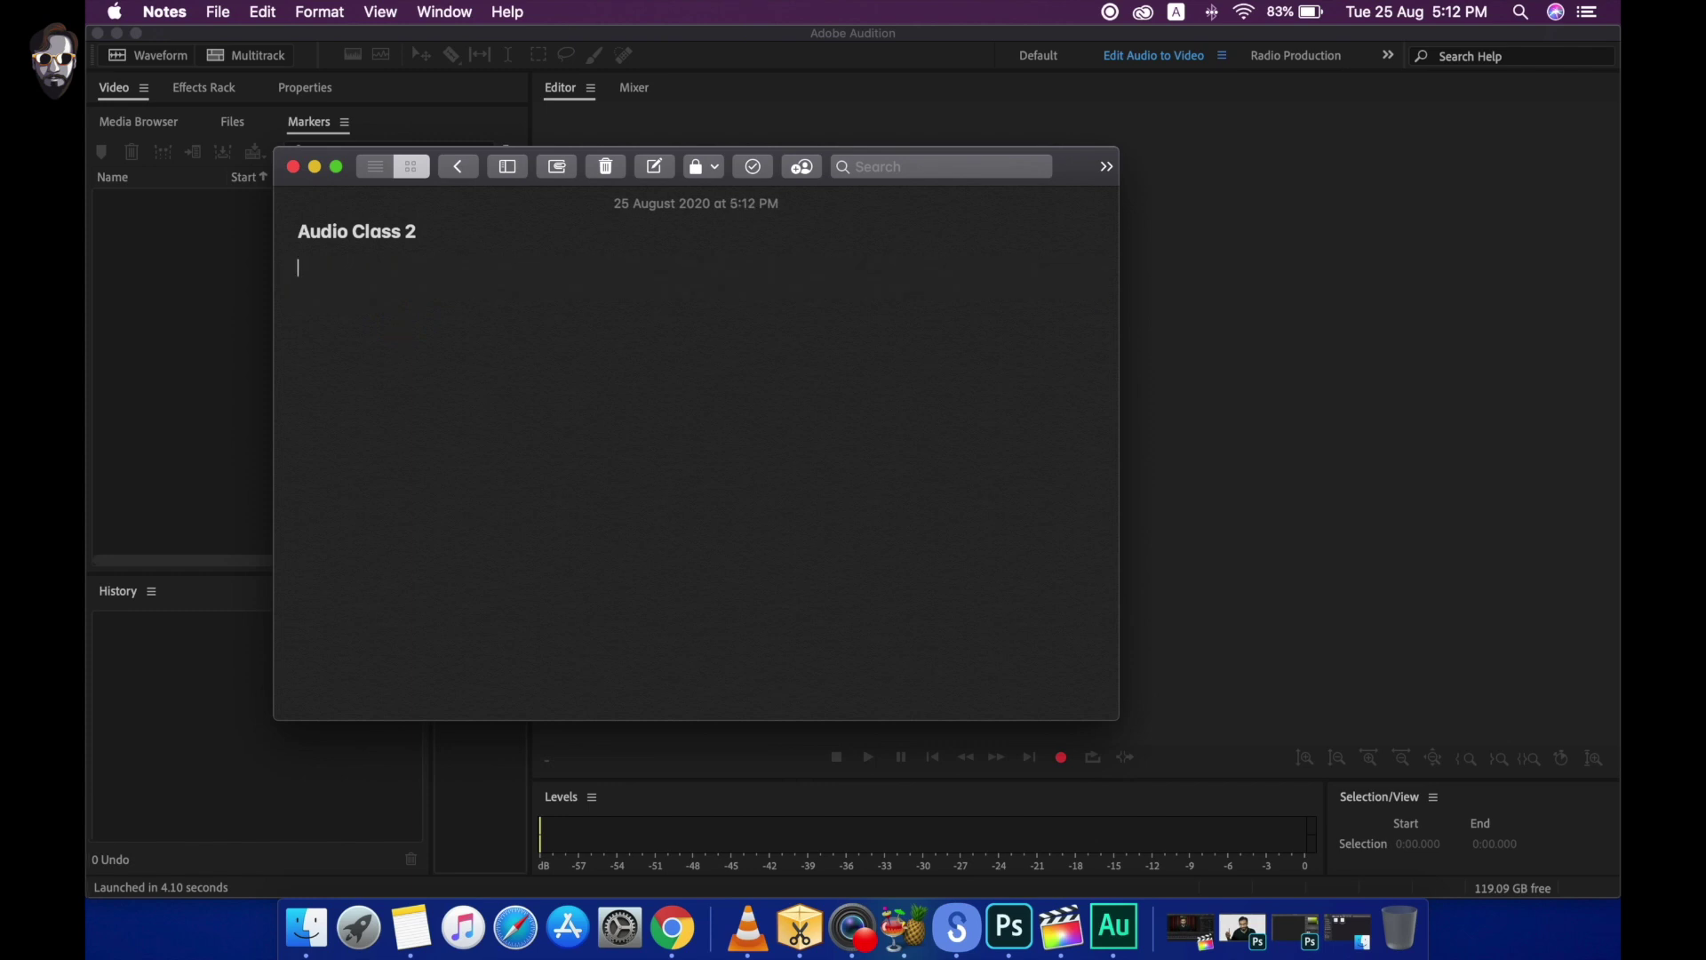
- List "Recording tech", "Correction level" and "Voice enhance" on separate lines under the heading, and minimize the note
text(Recording tech)
key(Return)
text(correction level)
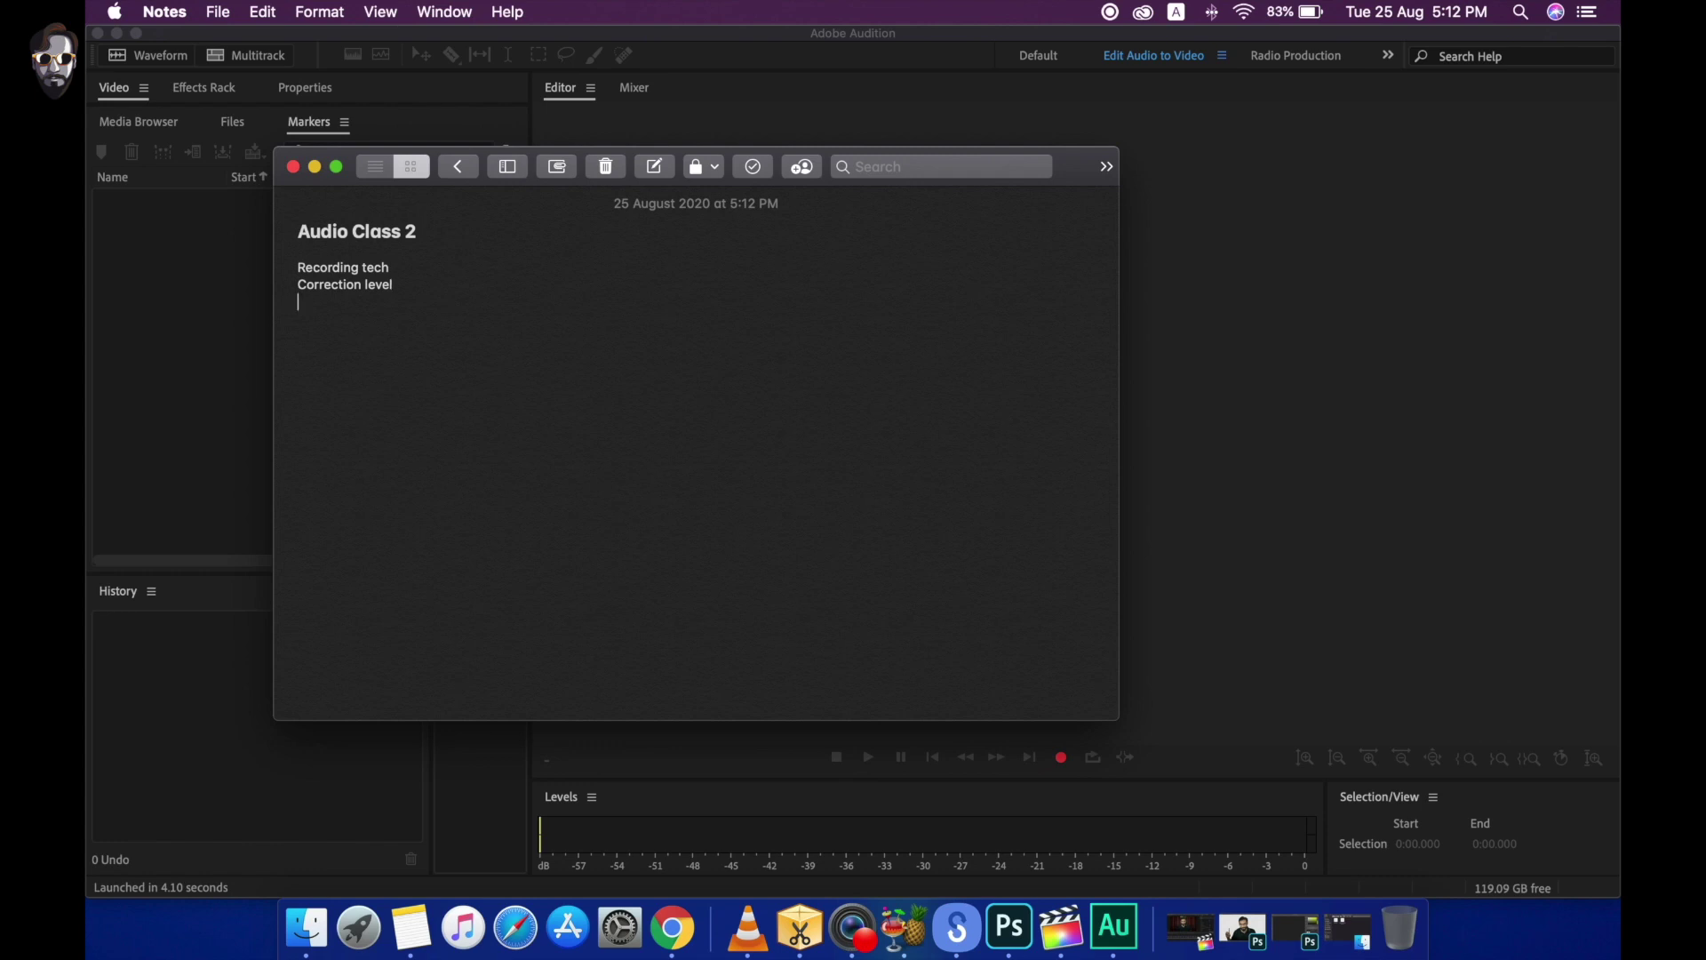
key(Return)
text(voice )
text(enho)
text(nce)
key(Return)
drag(392, 309, 295, 276)
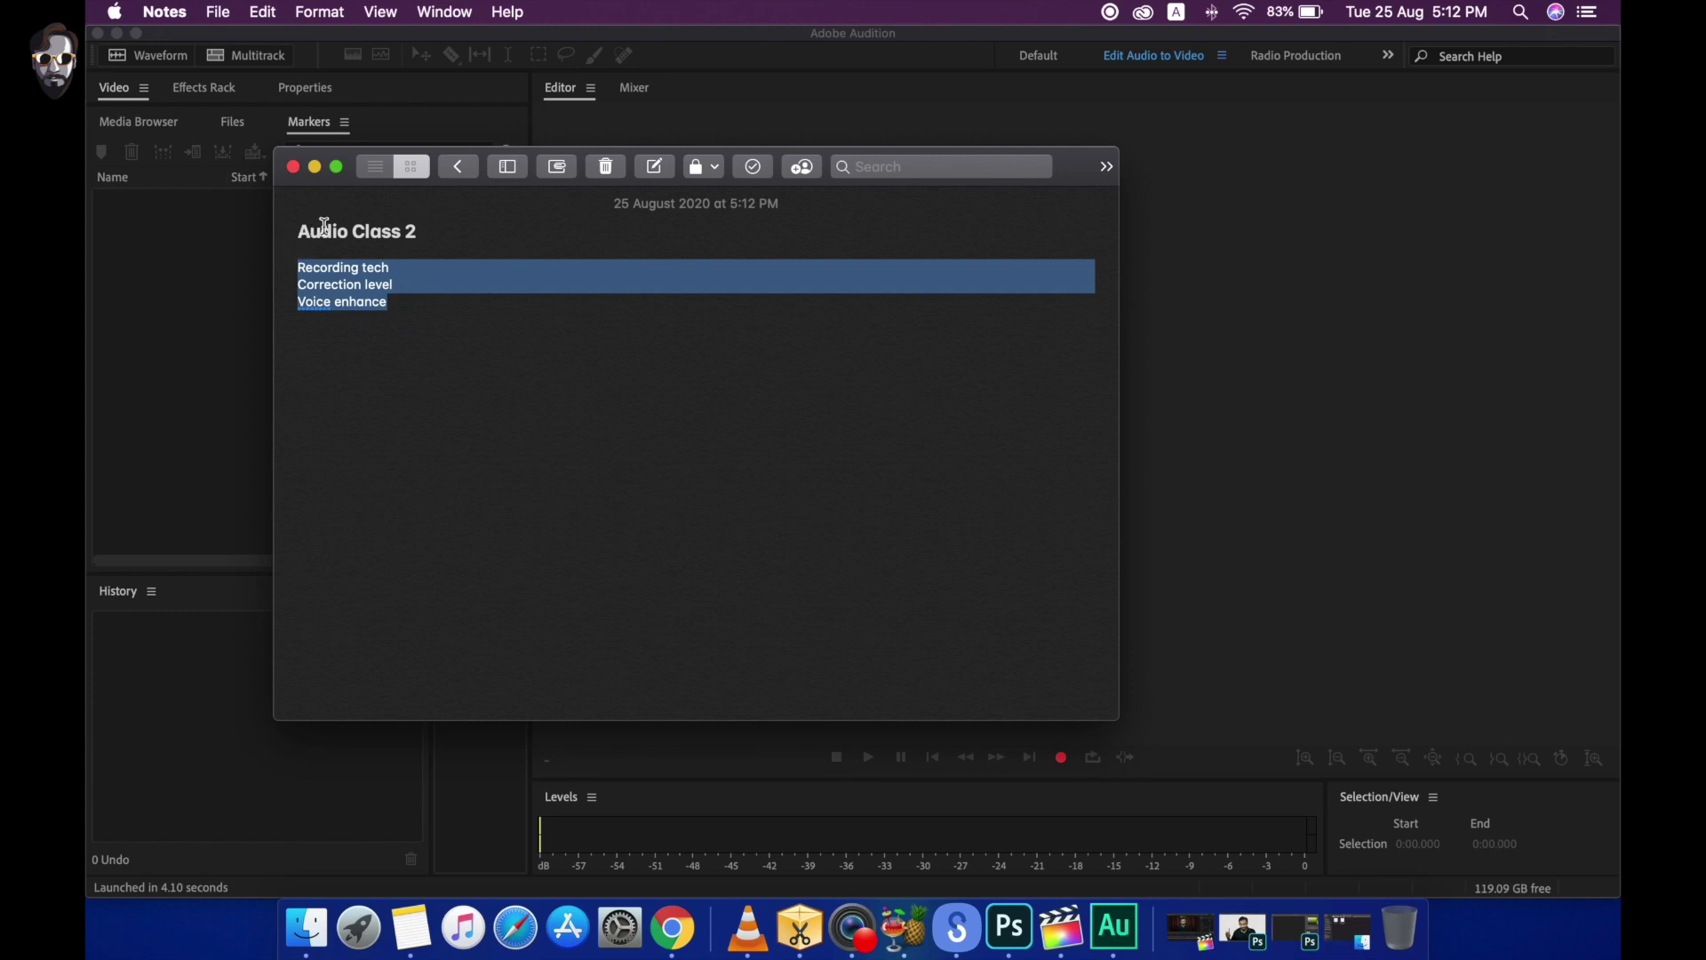
click(315, 168)
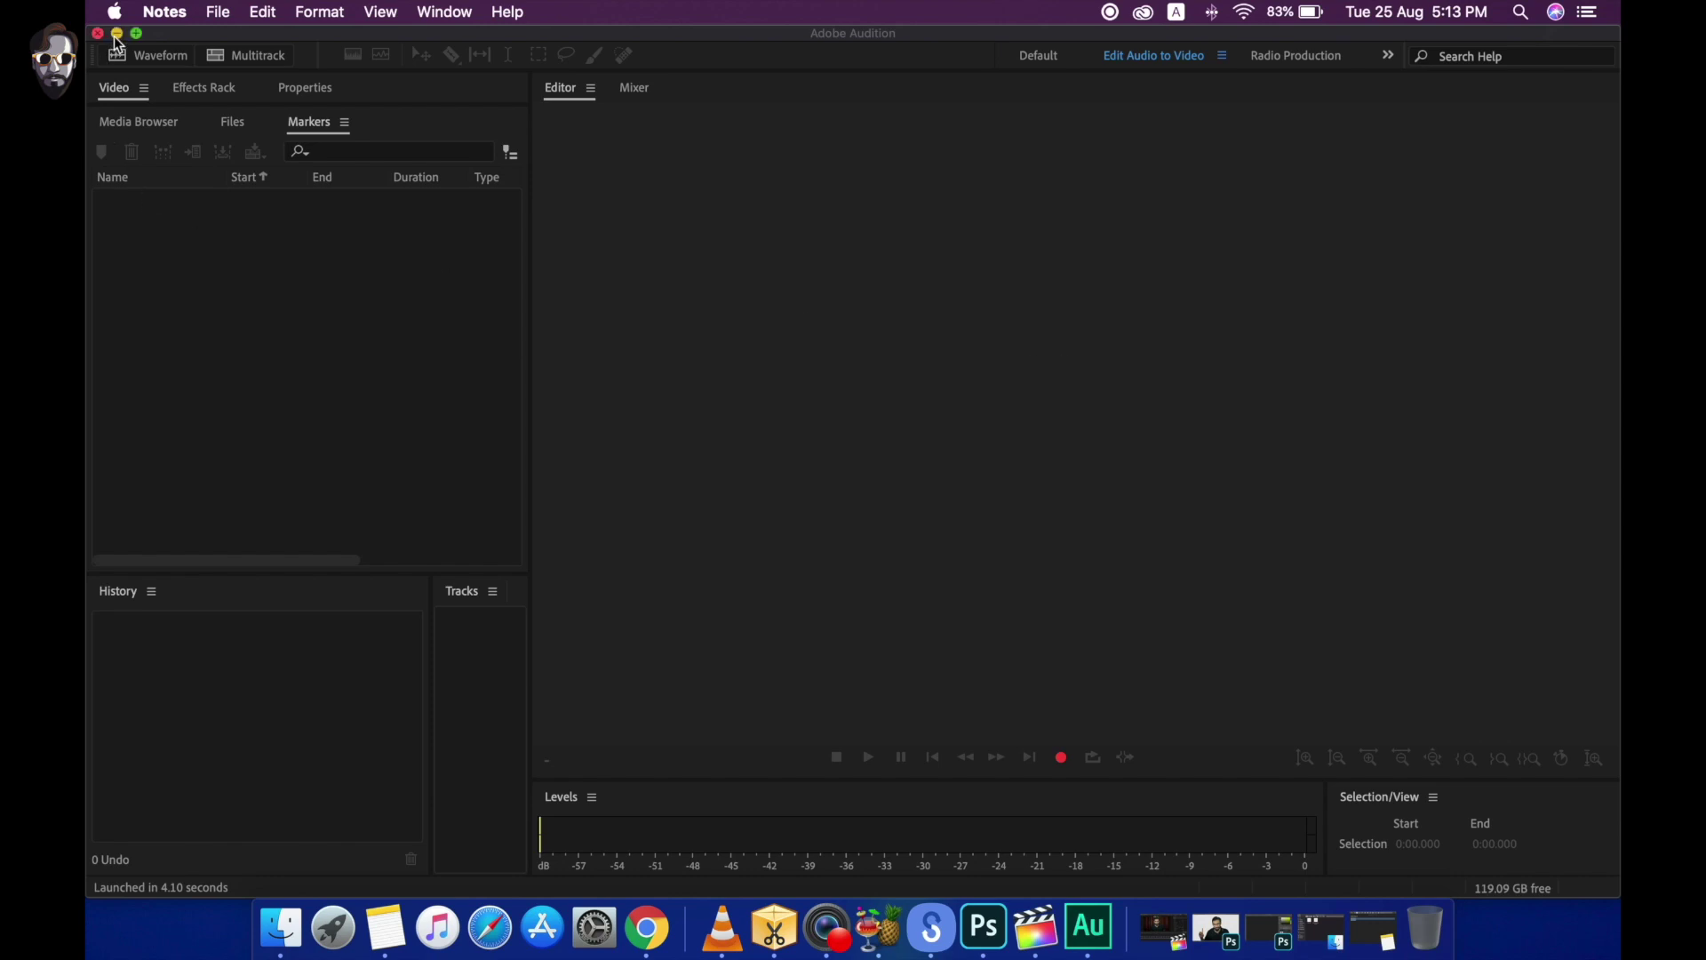
- Switch to Adobe Audition and create a new audio file named "Voice over_1" at 44100 Hz, stereo, 16 bits
click(217, 11)
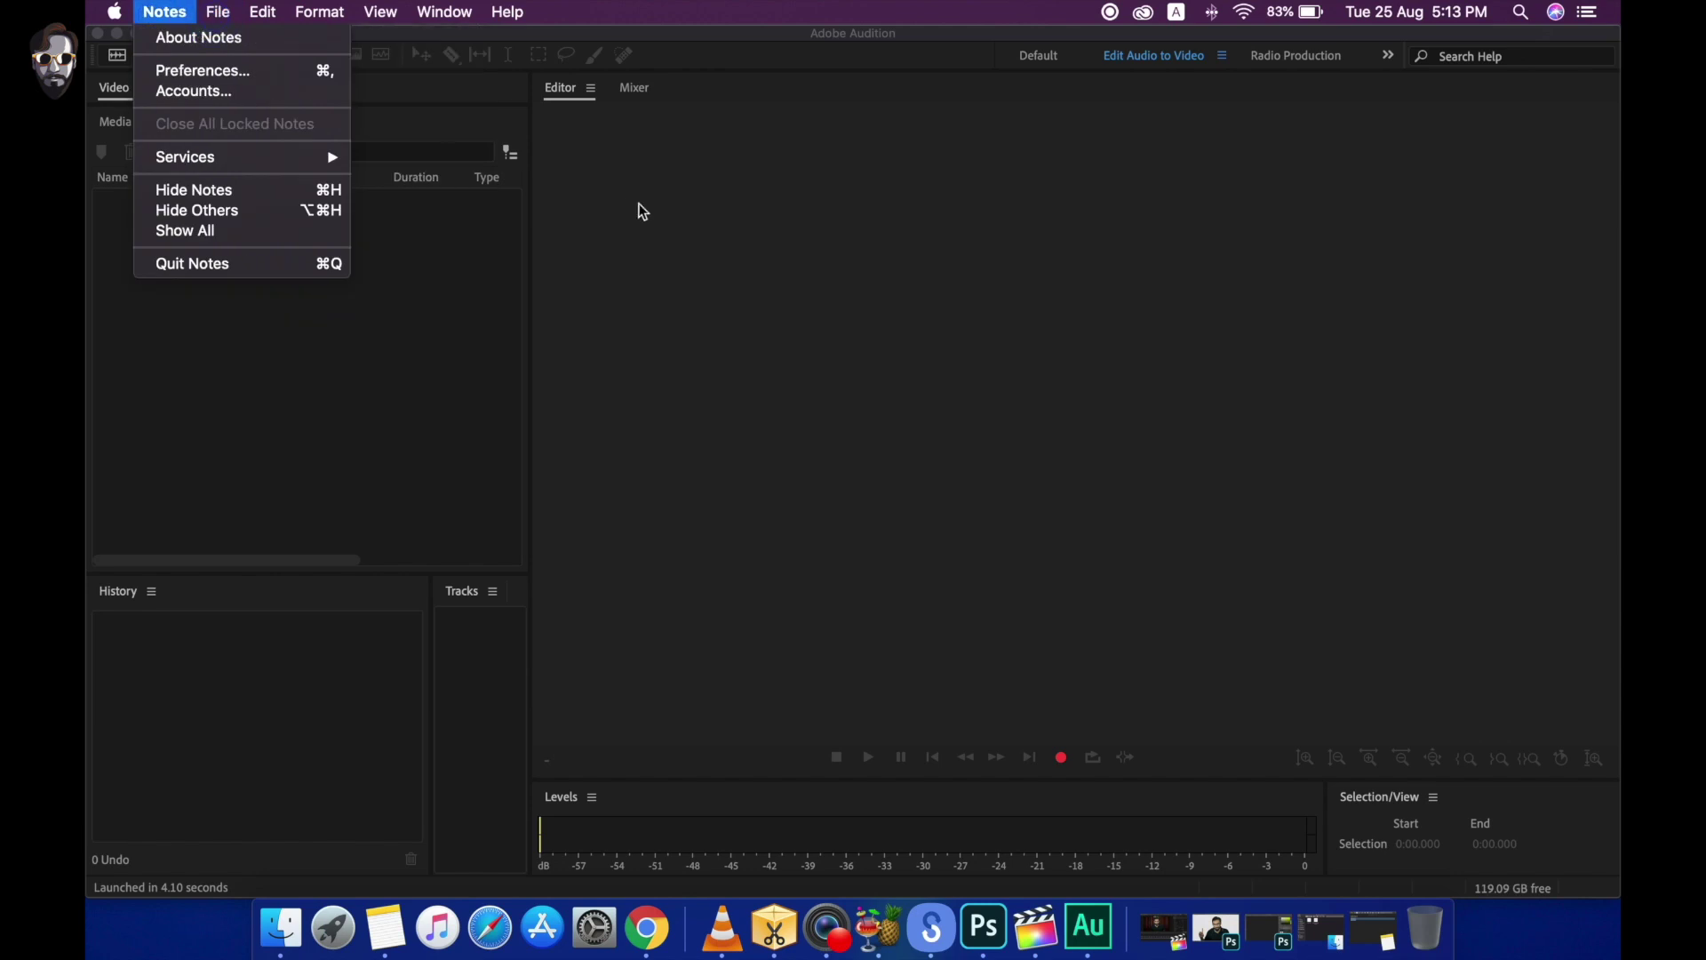
click(619, 248)
click(288, 15)
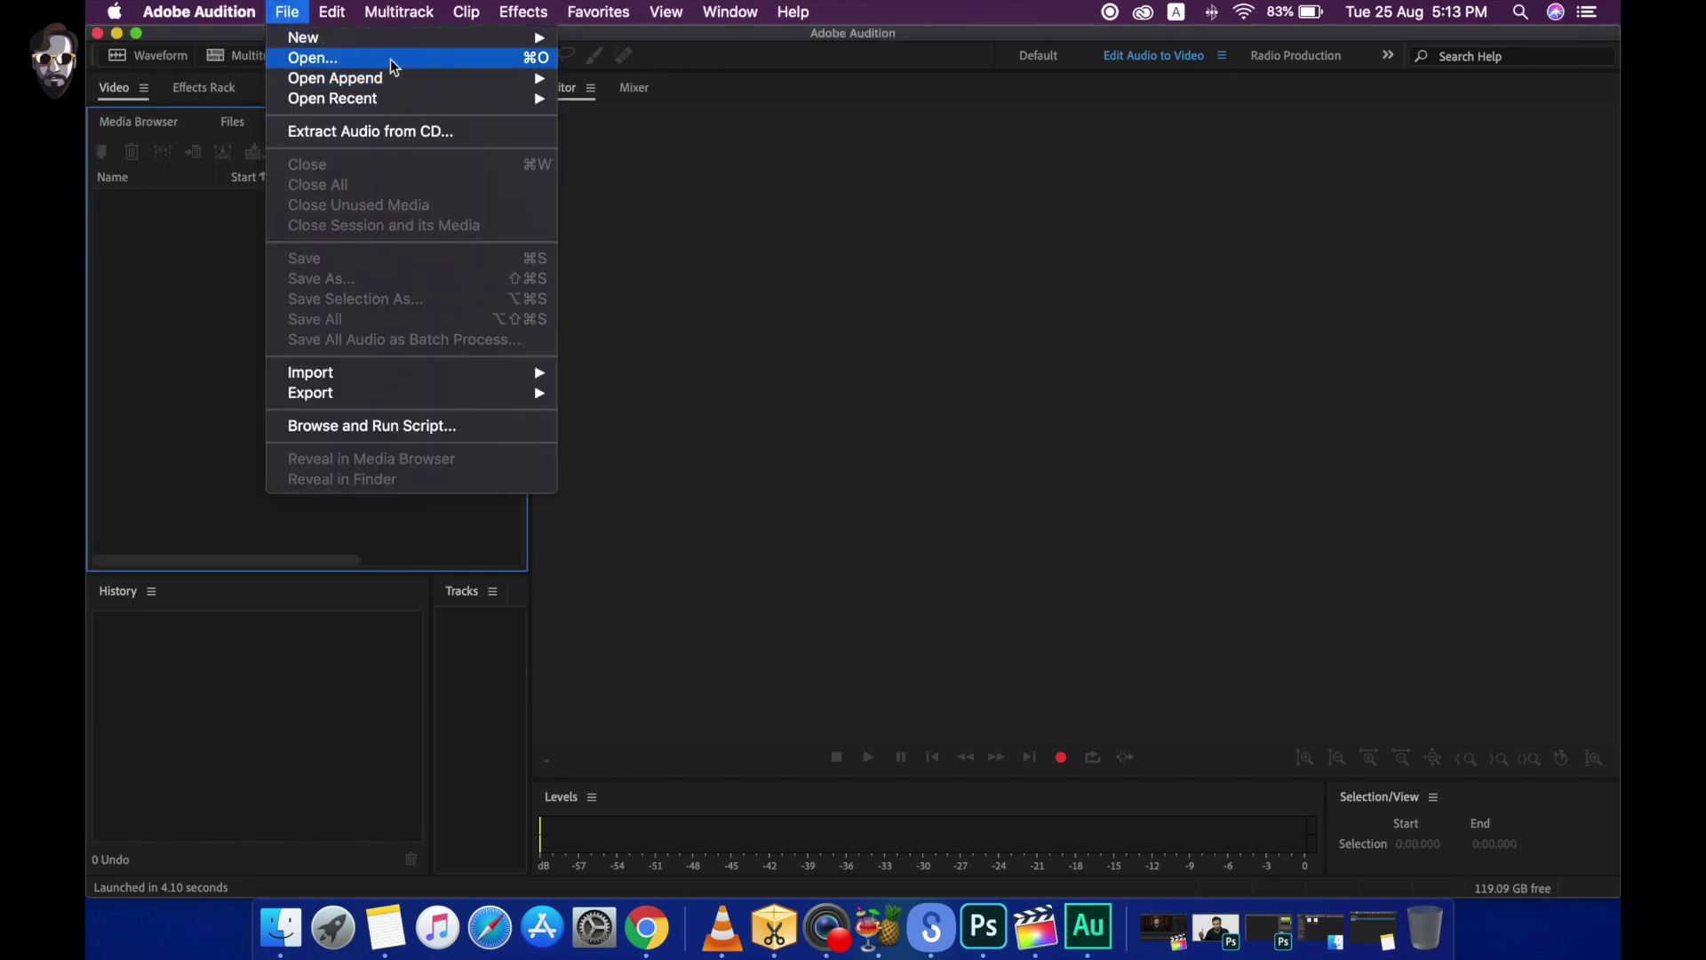
mouse_move(414, 49)
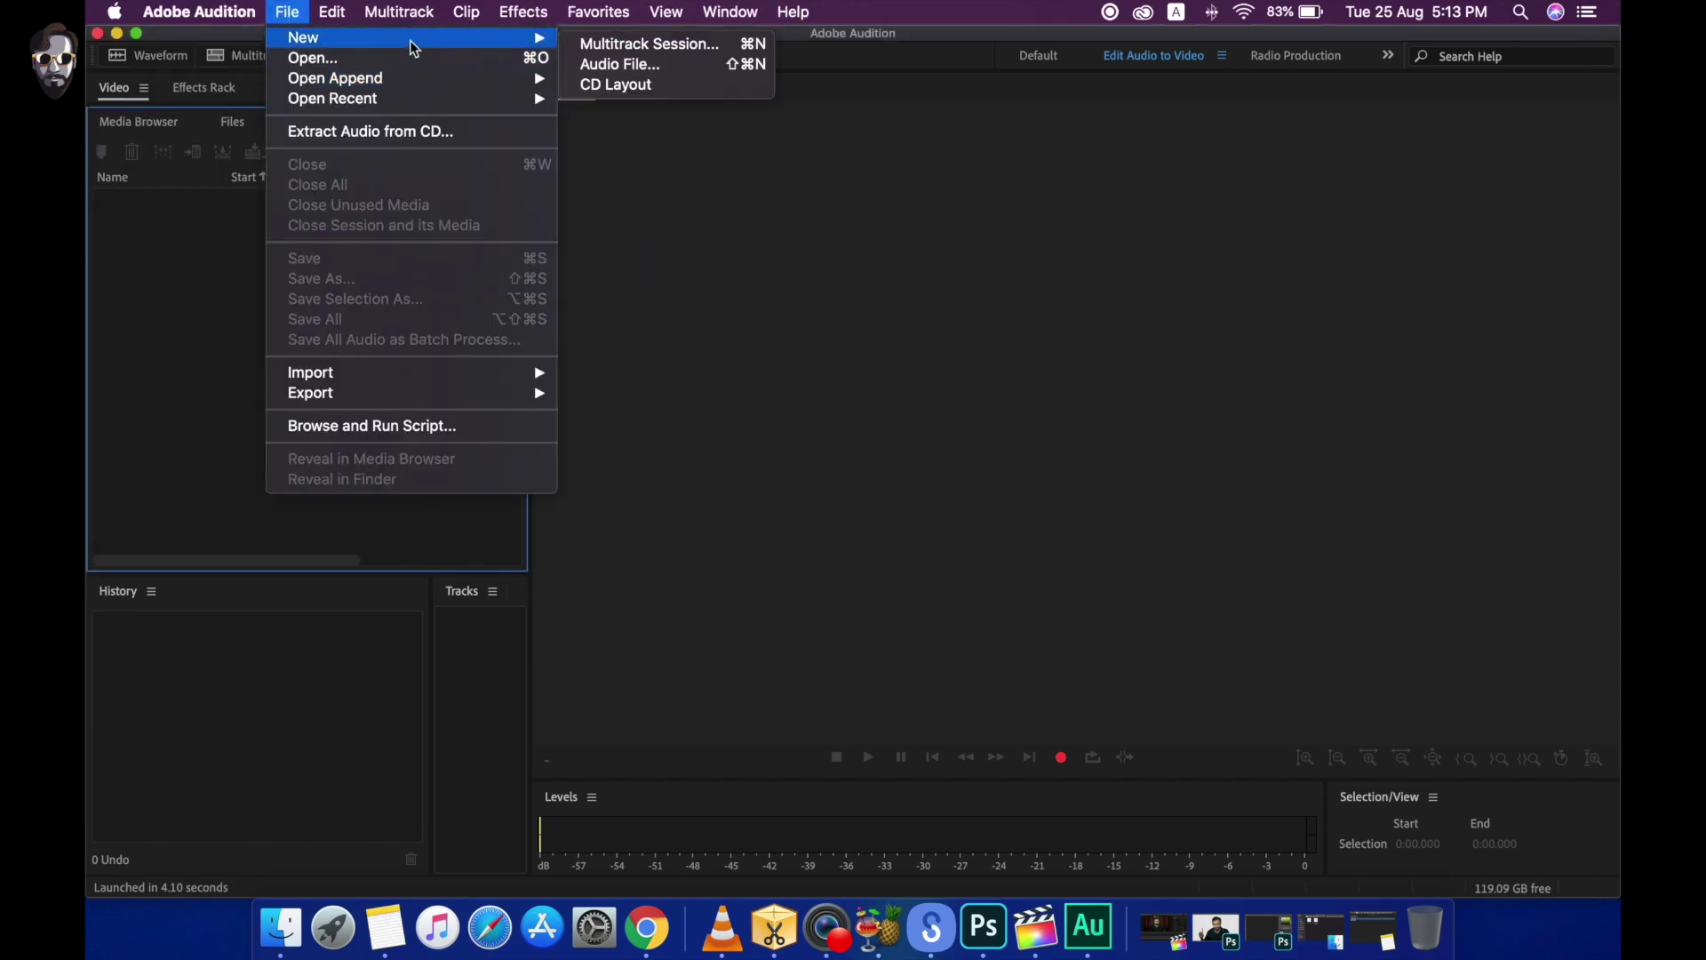
click(687, 69)
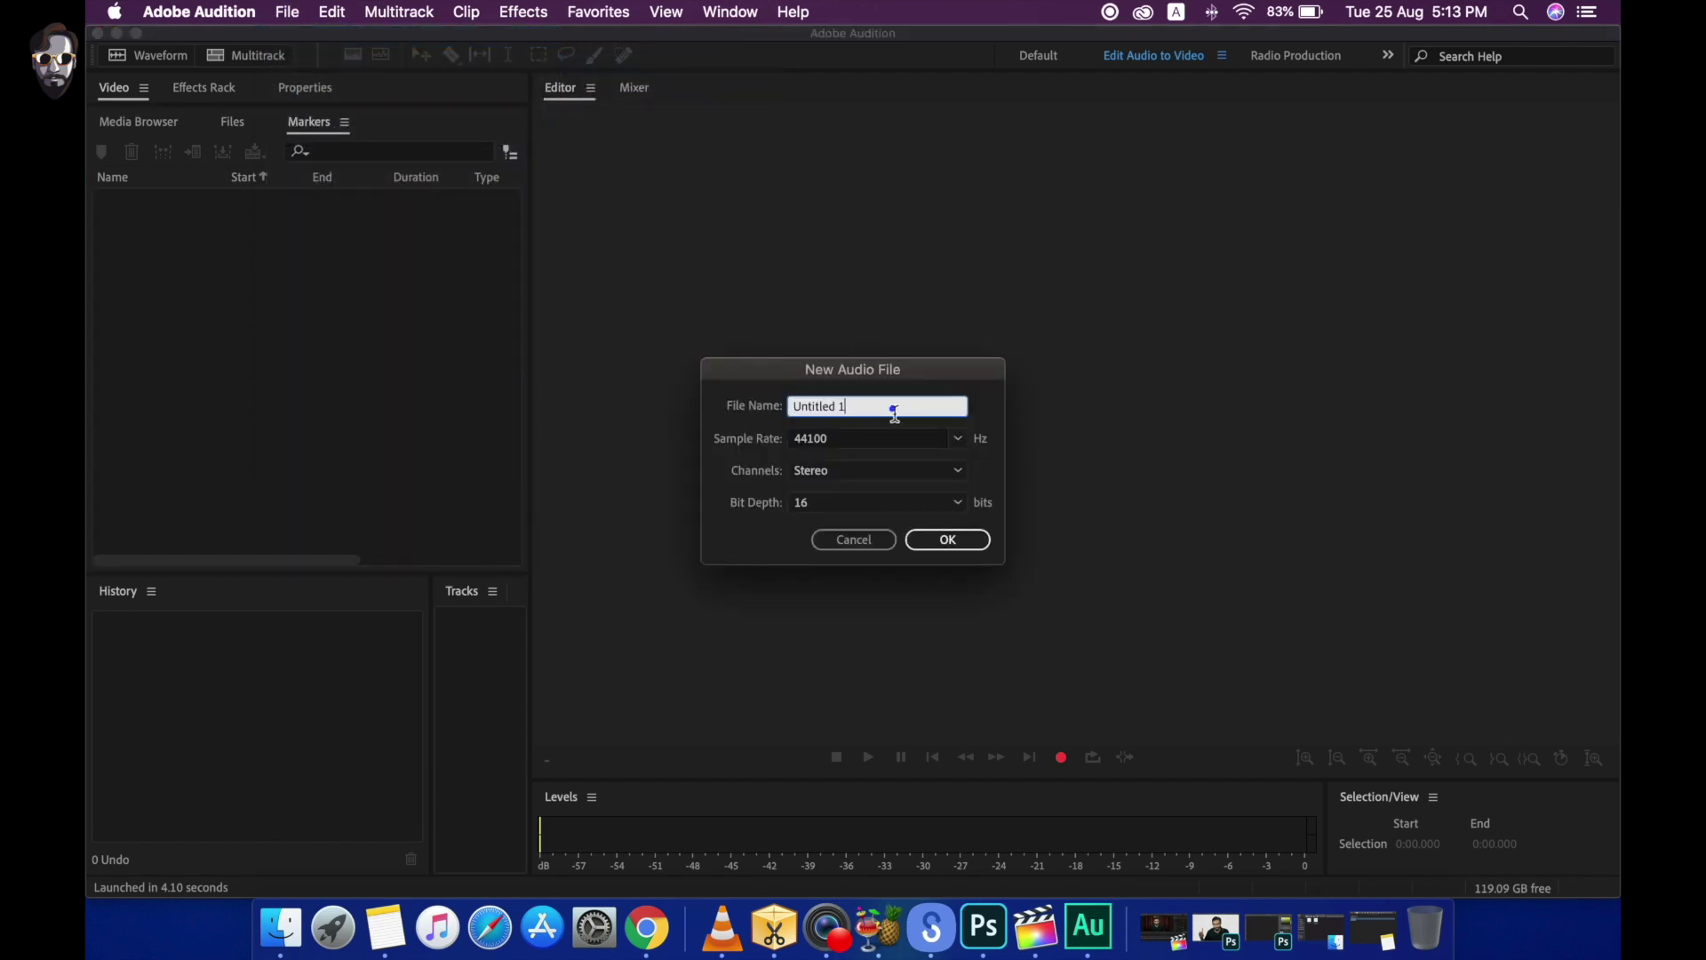
text(Voice over_1)
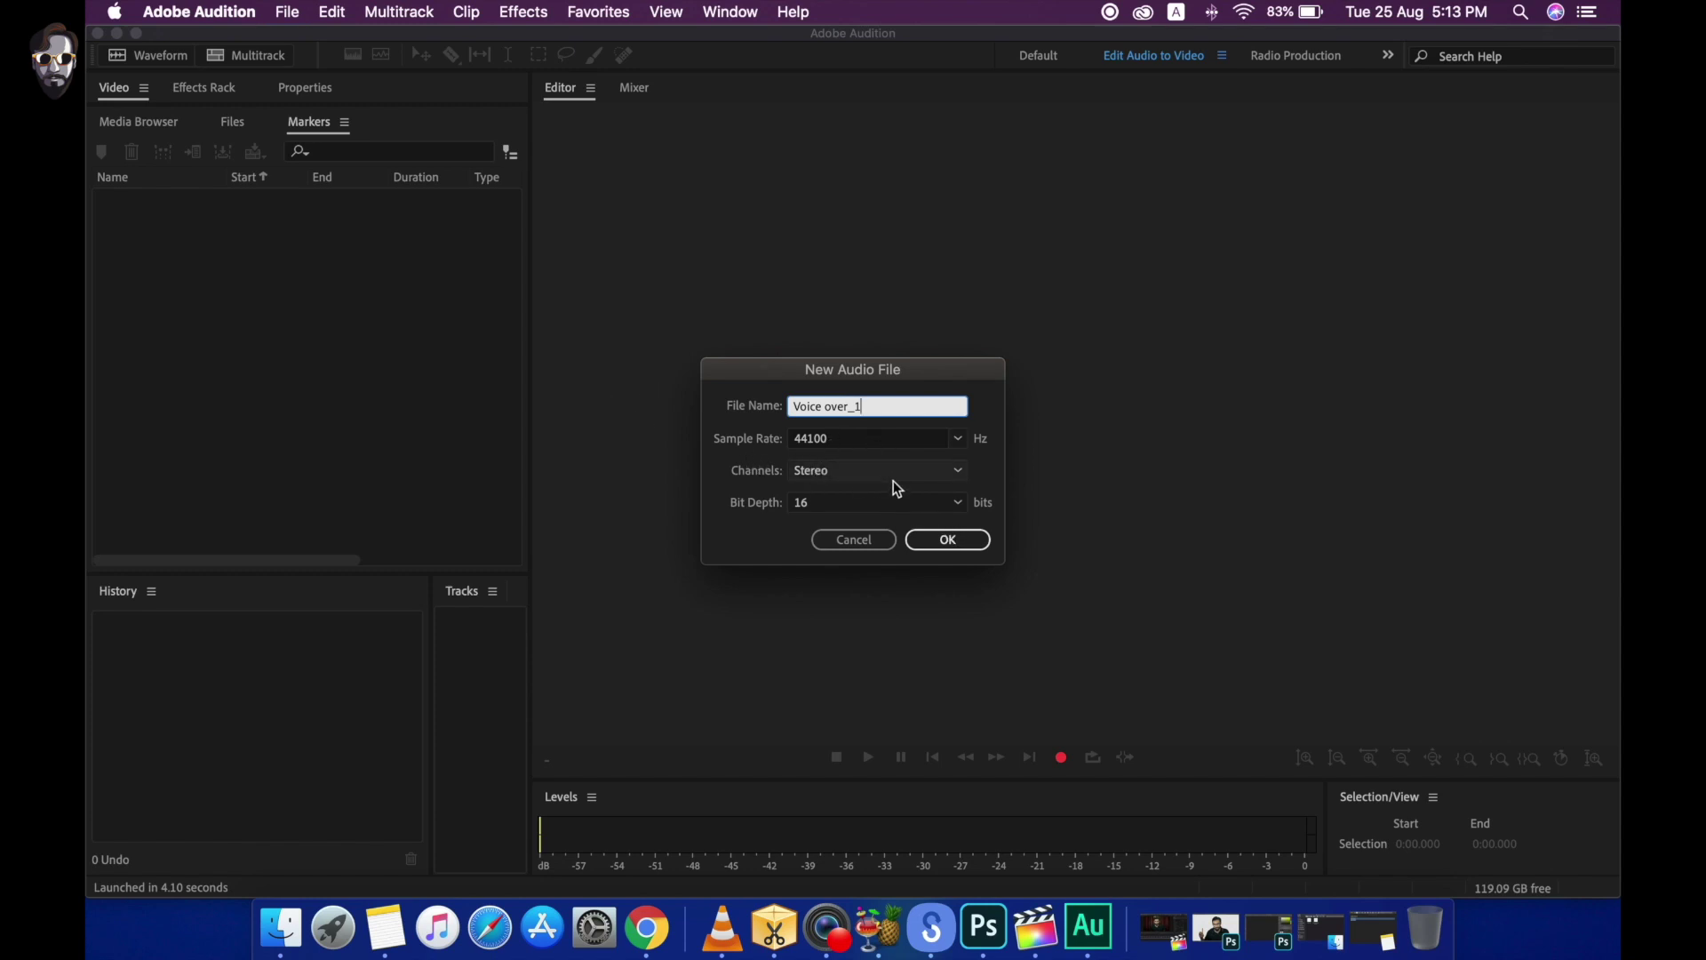
click(931, 512)
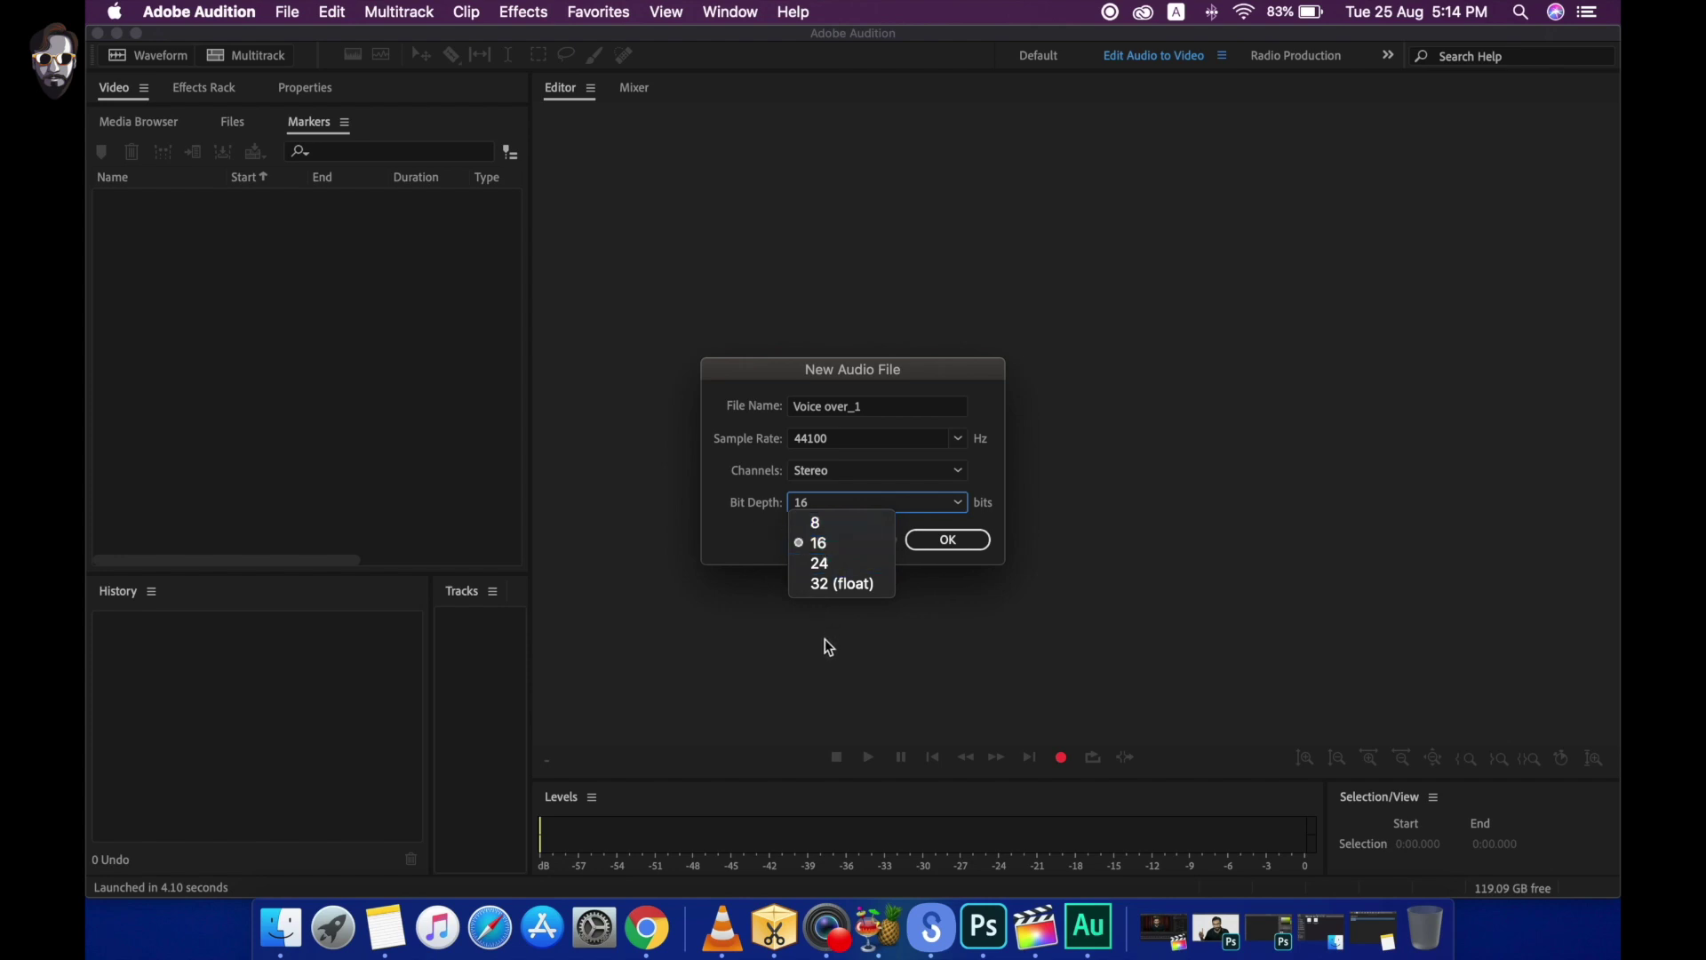
click(960, 546)
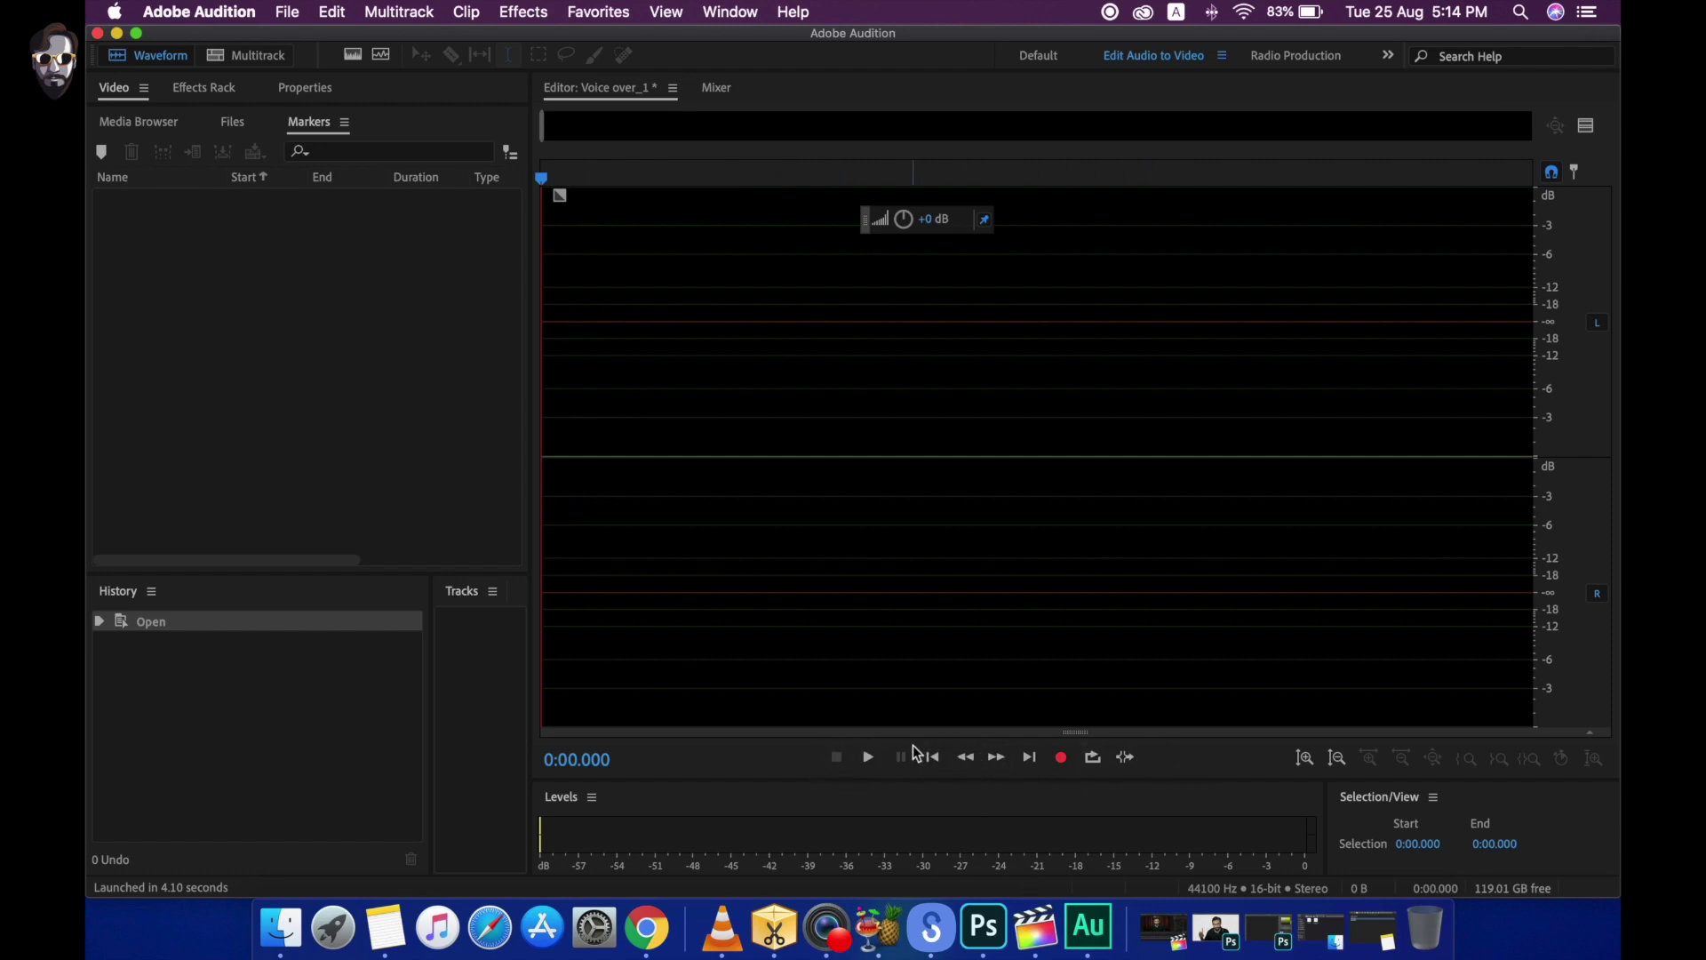
- Record a first voice take about 2:14 long, inspect its waveform and delete the entire take
click(1063, 761)
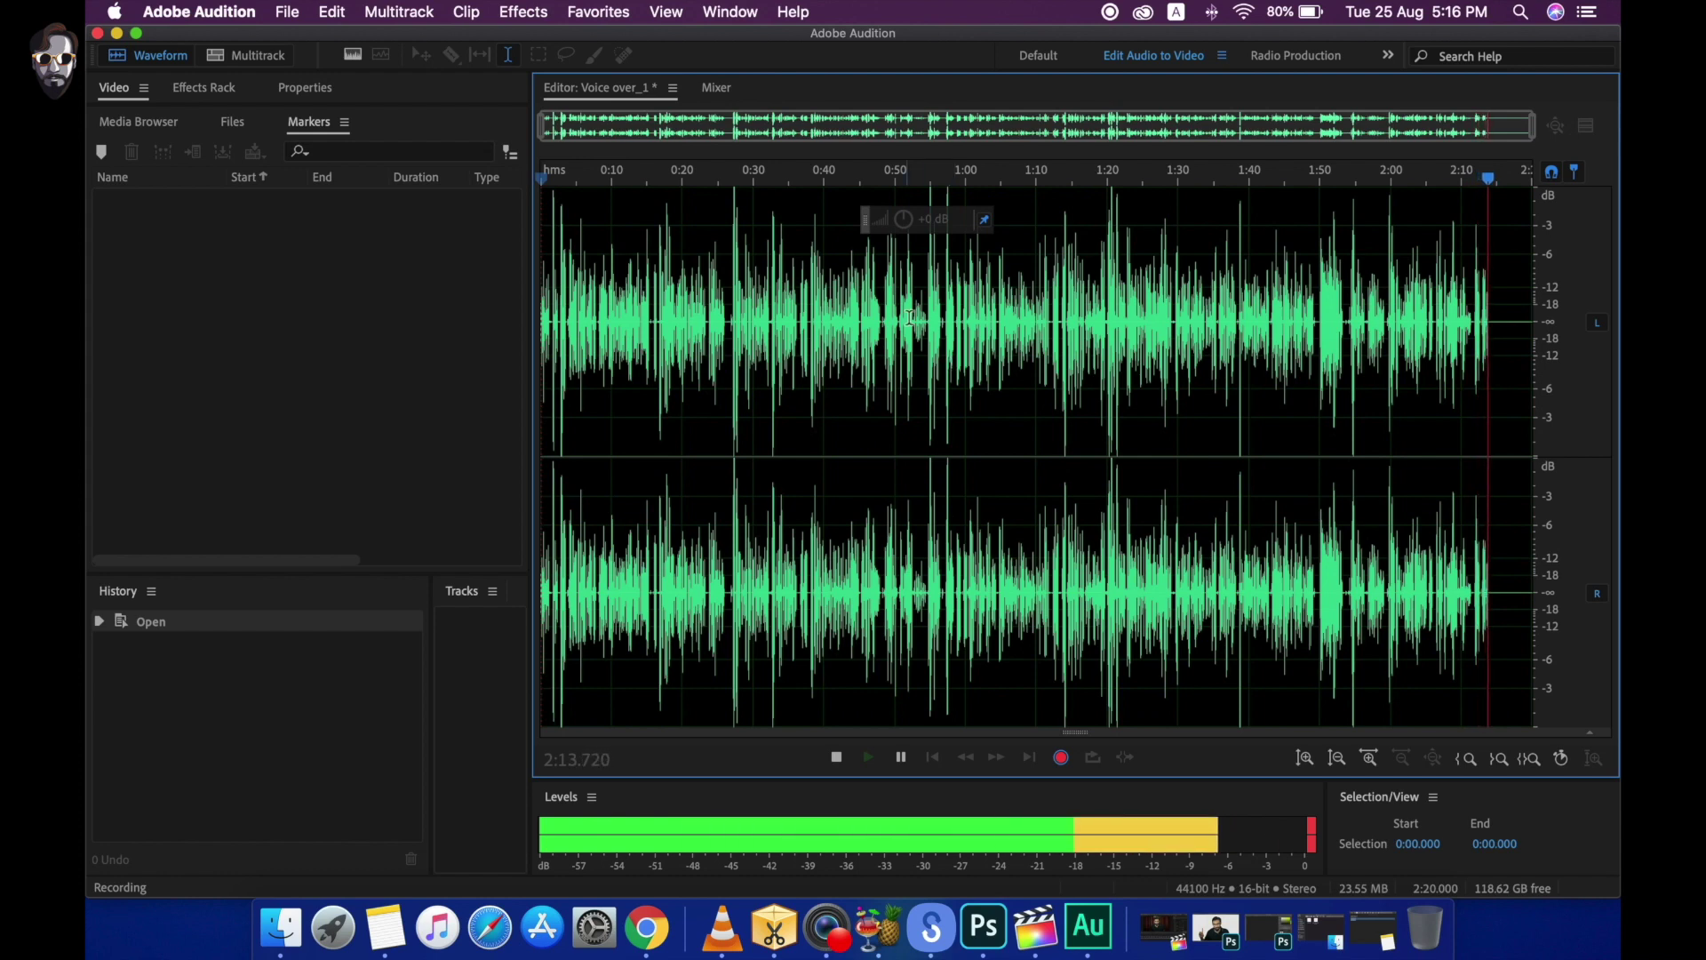
key(space)
click(780, 386)
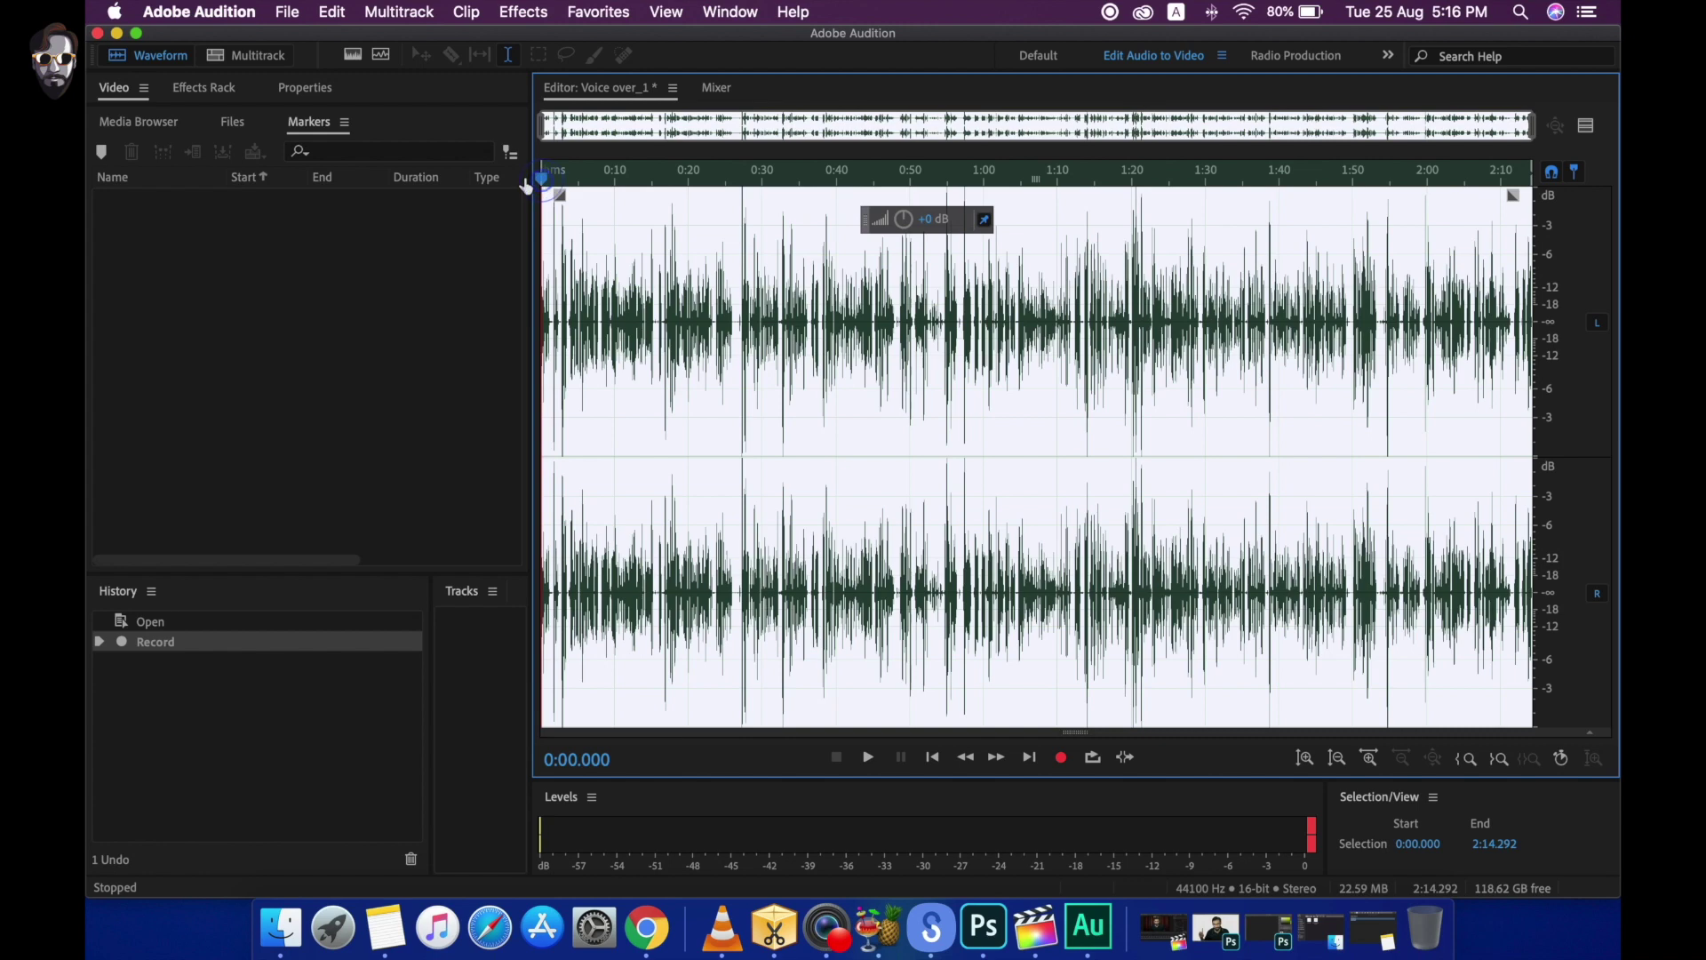
scroll(559, 311, up, 5)
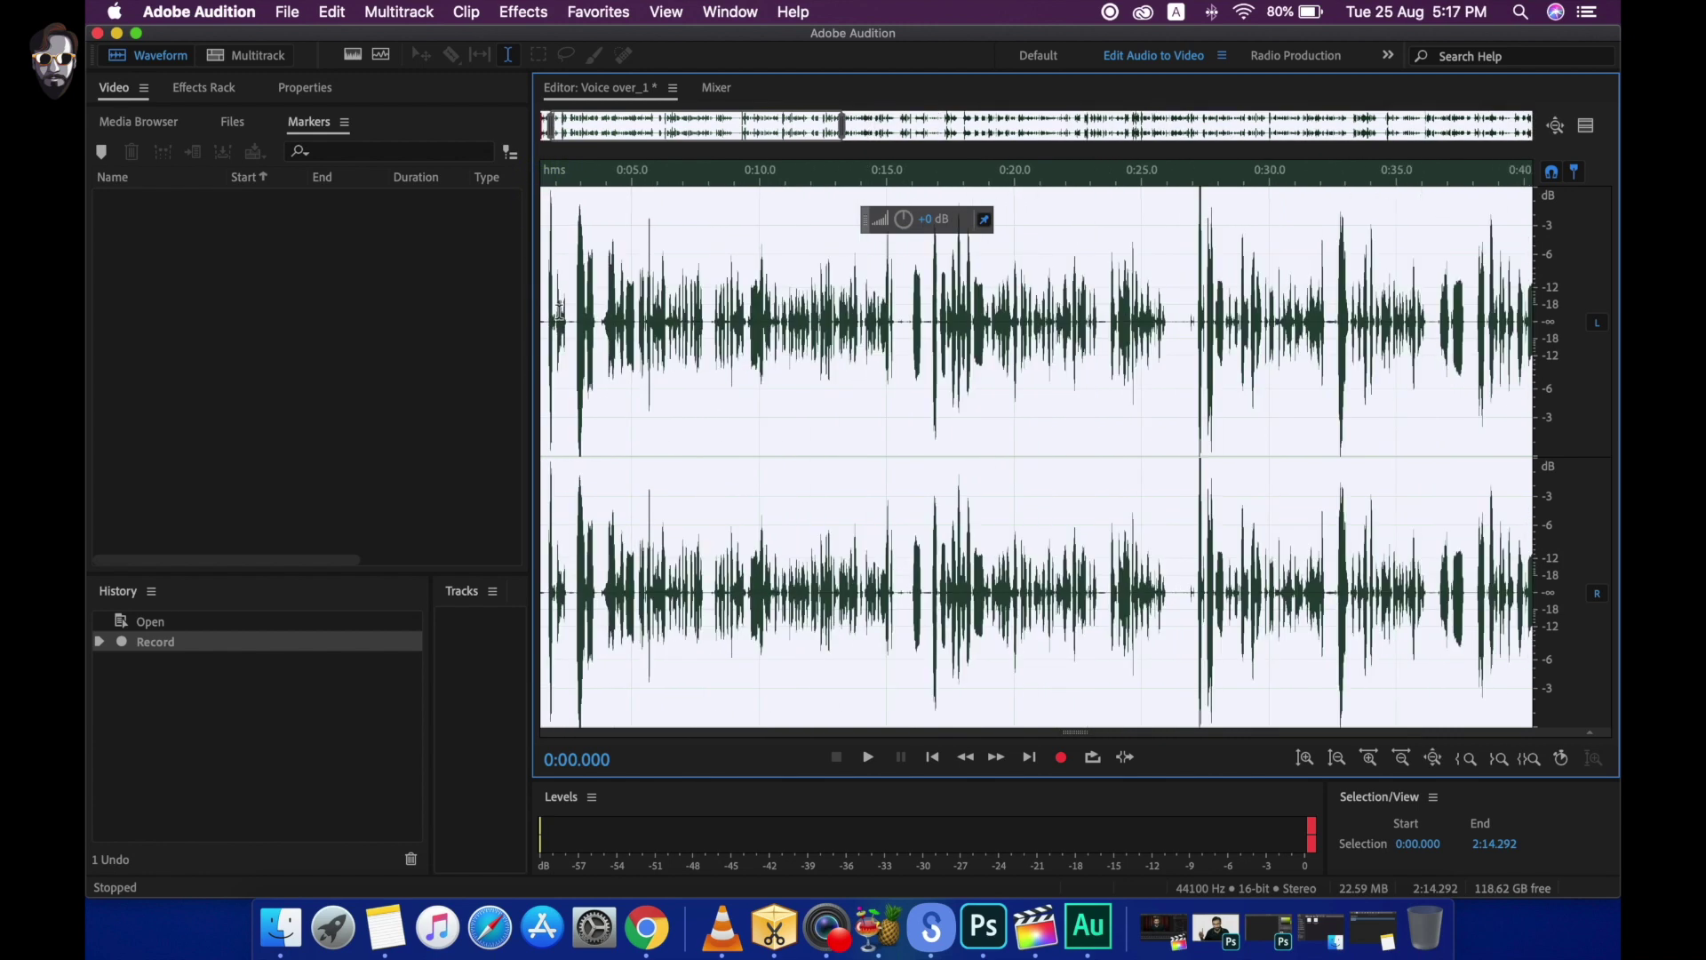
drag(634, 131, 620, 130)
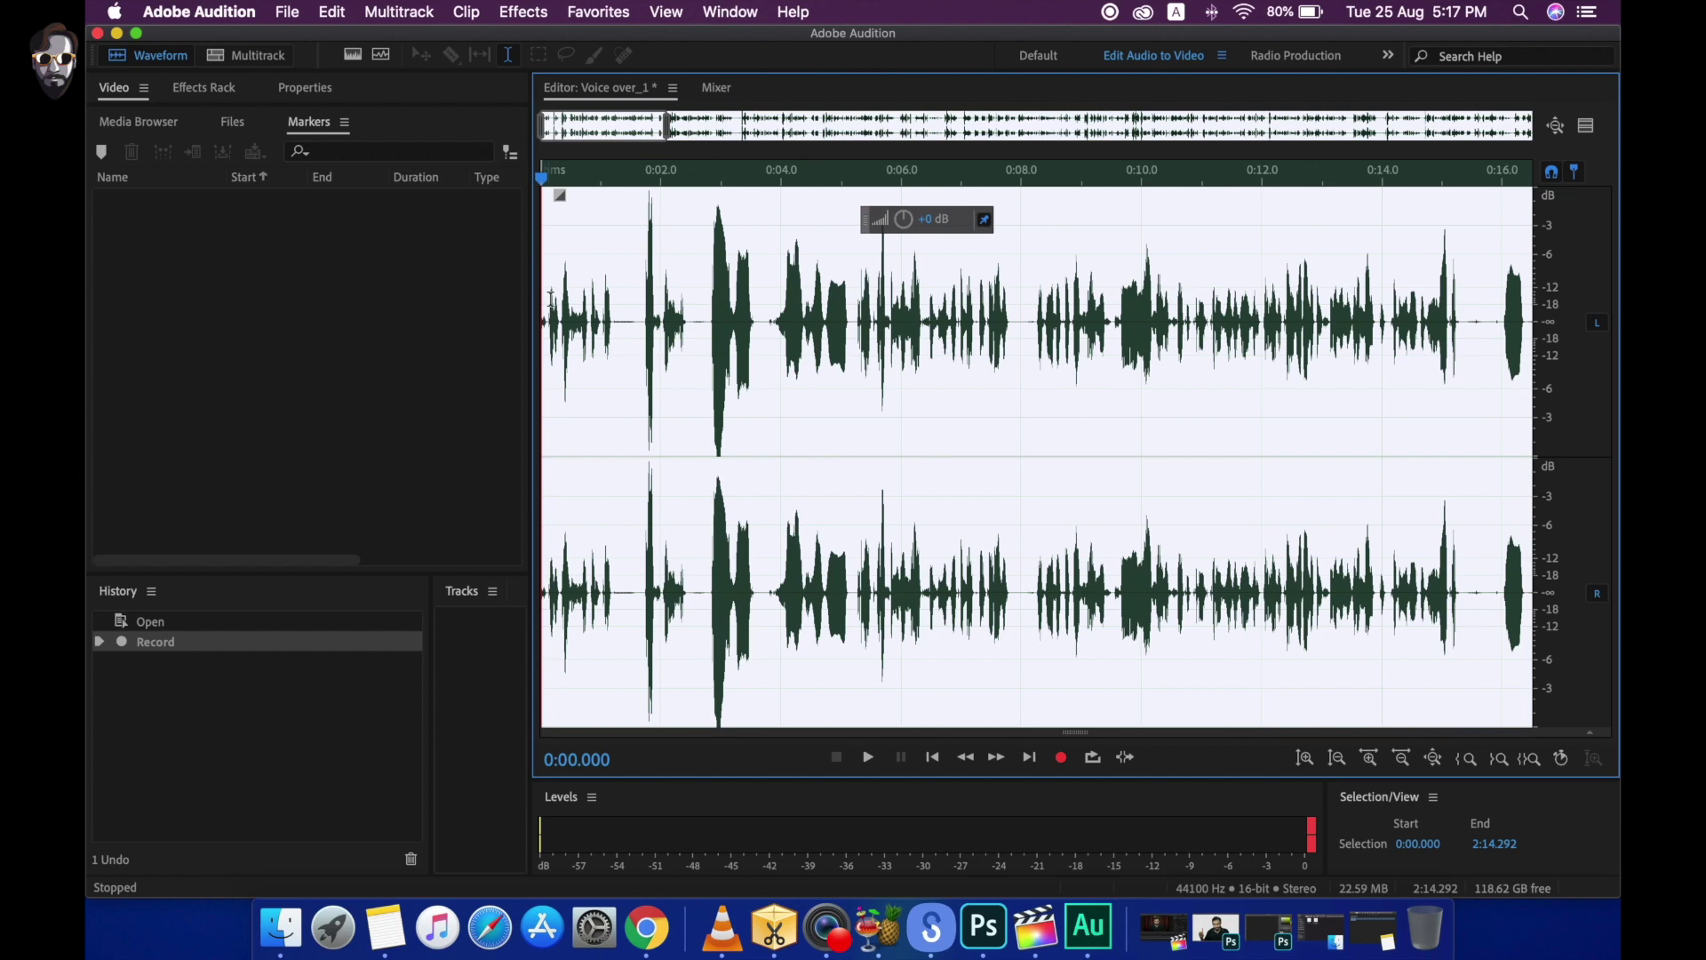
scroll(650, 354, down, 6)
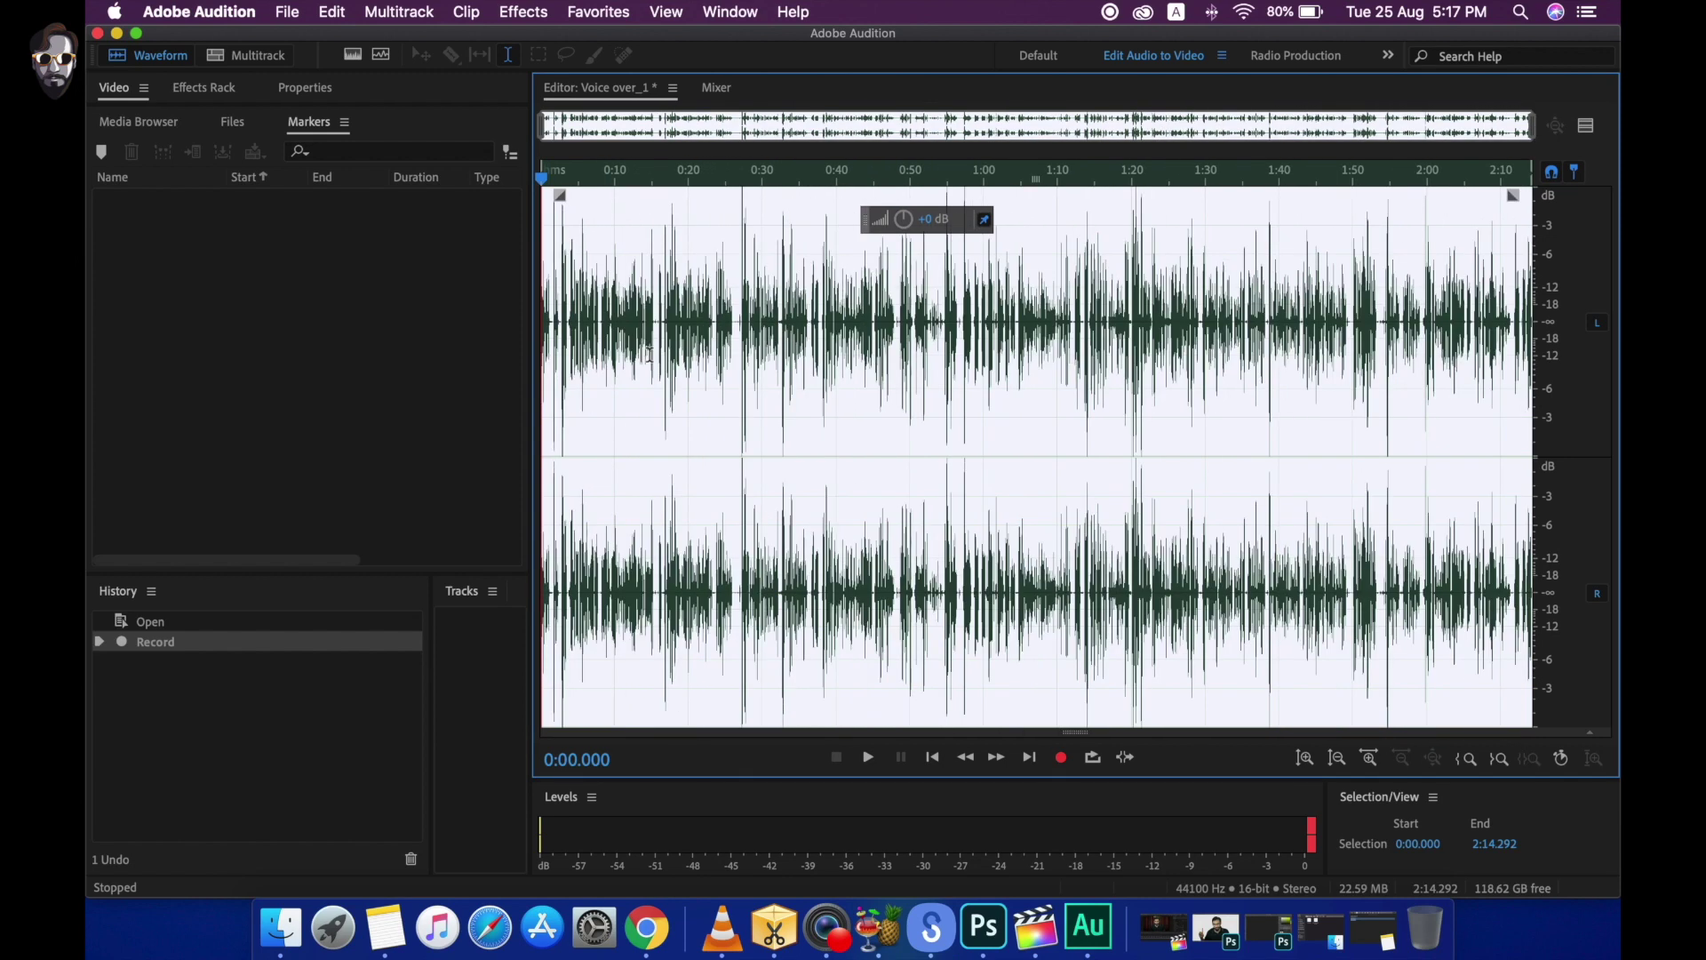
key(Delete)
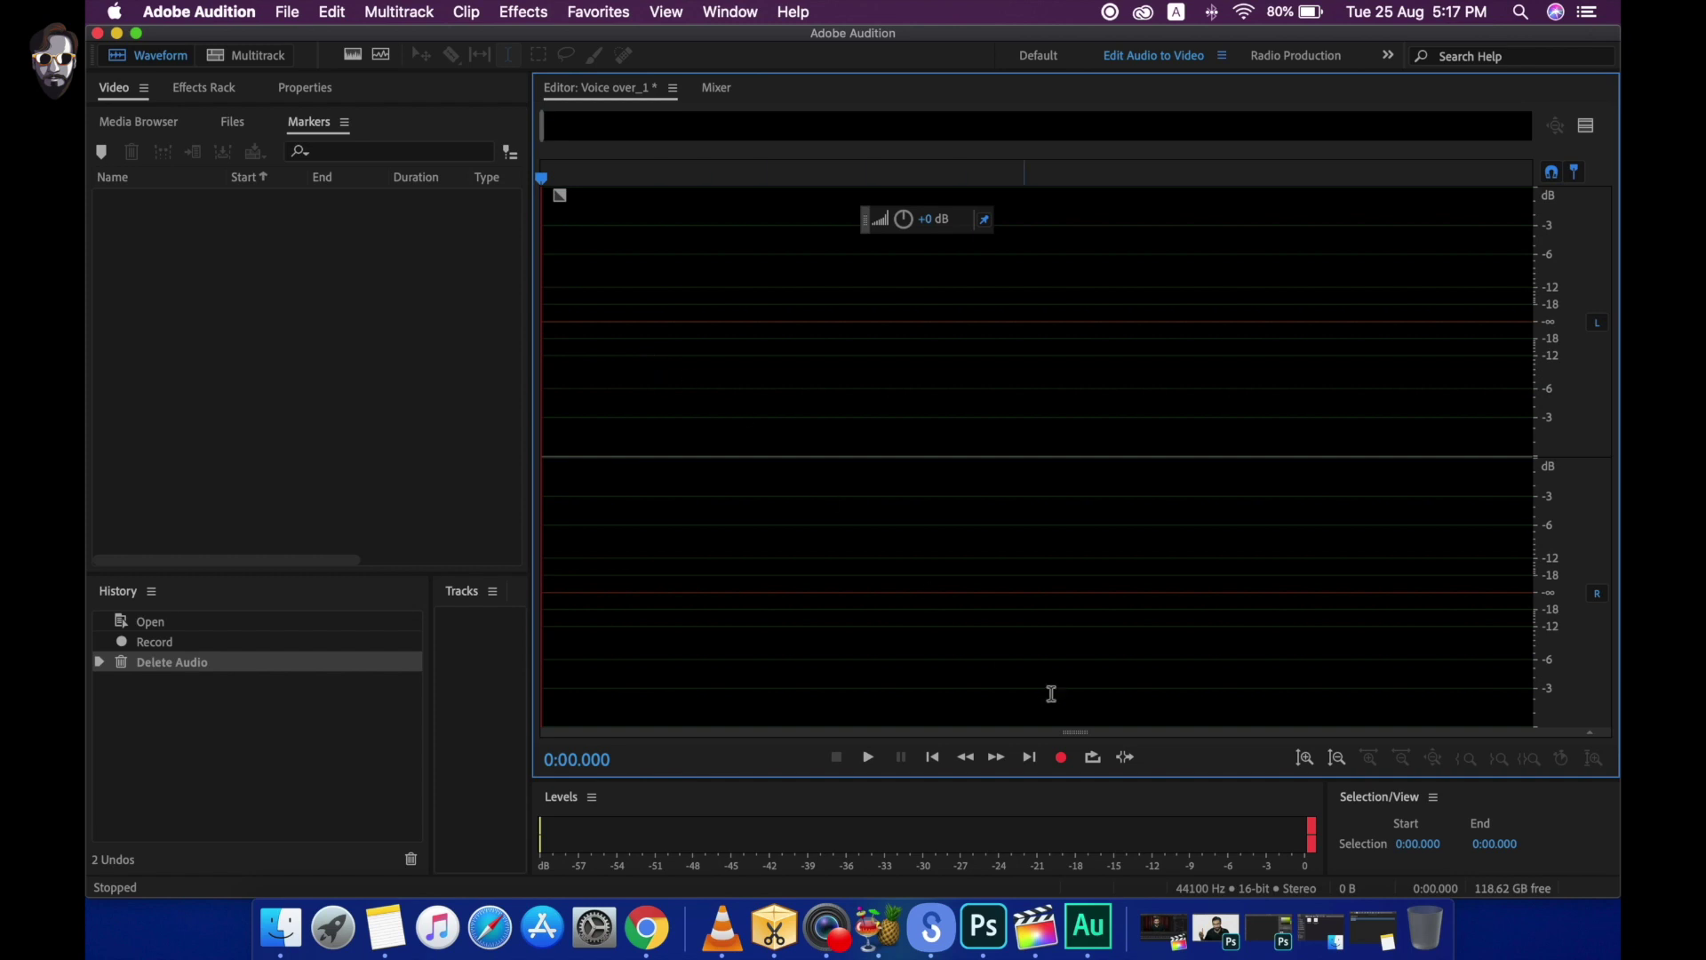
- Record a new voice take about 53 seconds long and clear the selection on it
click(1066, 760)
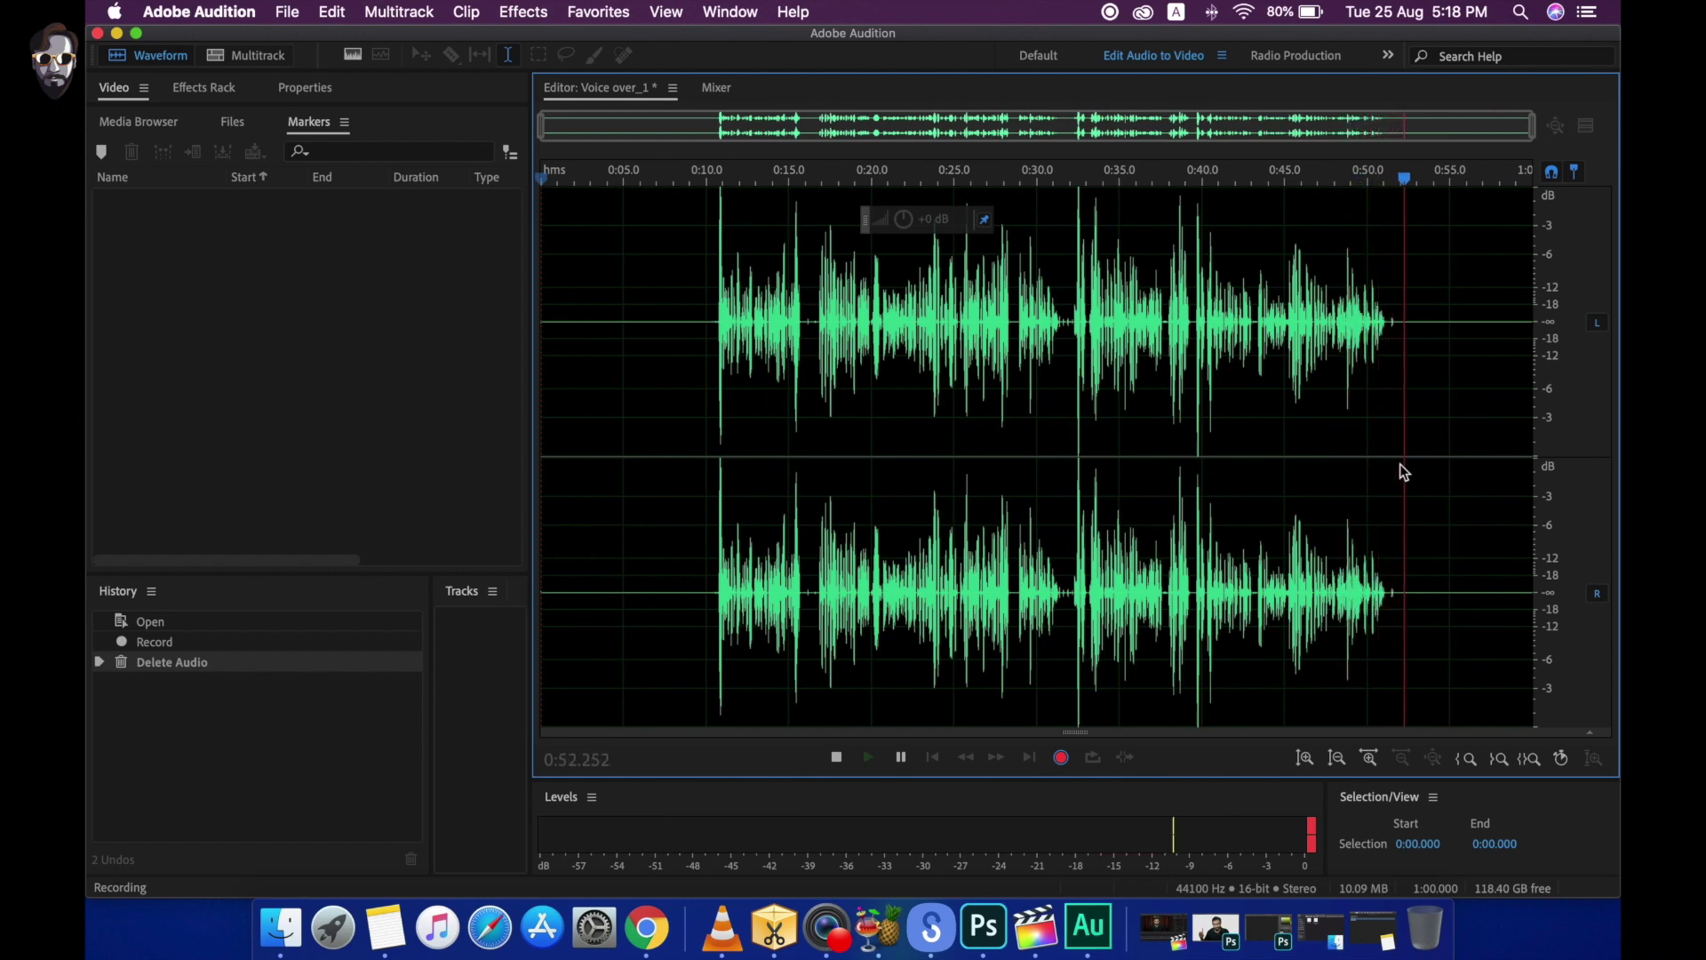
key(space)
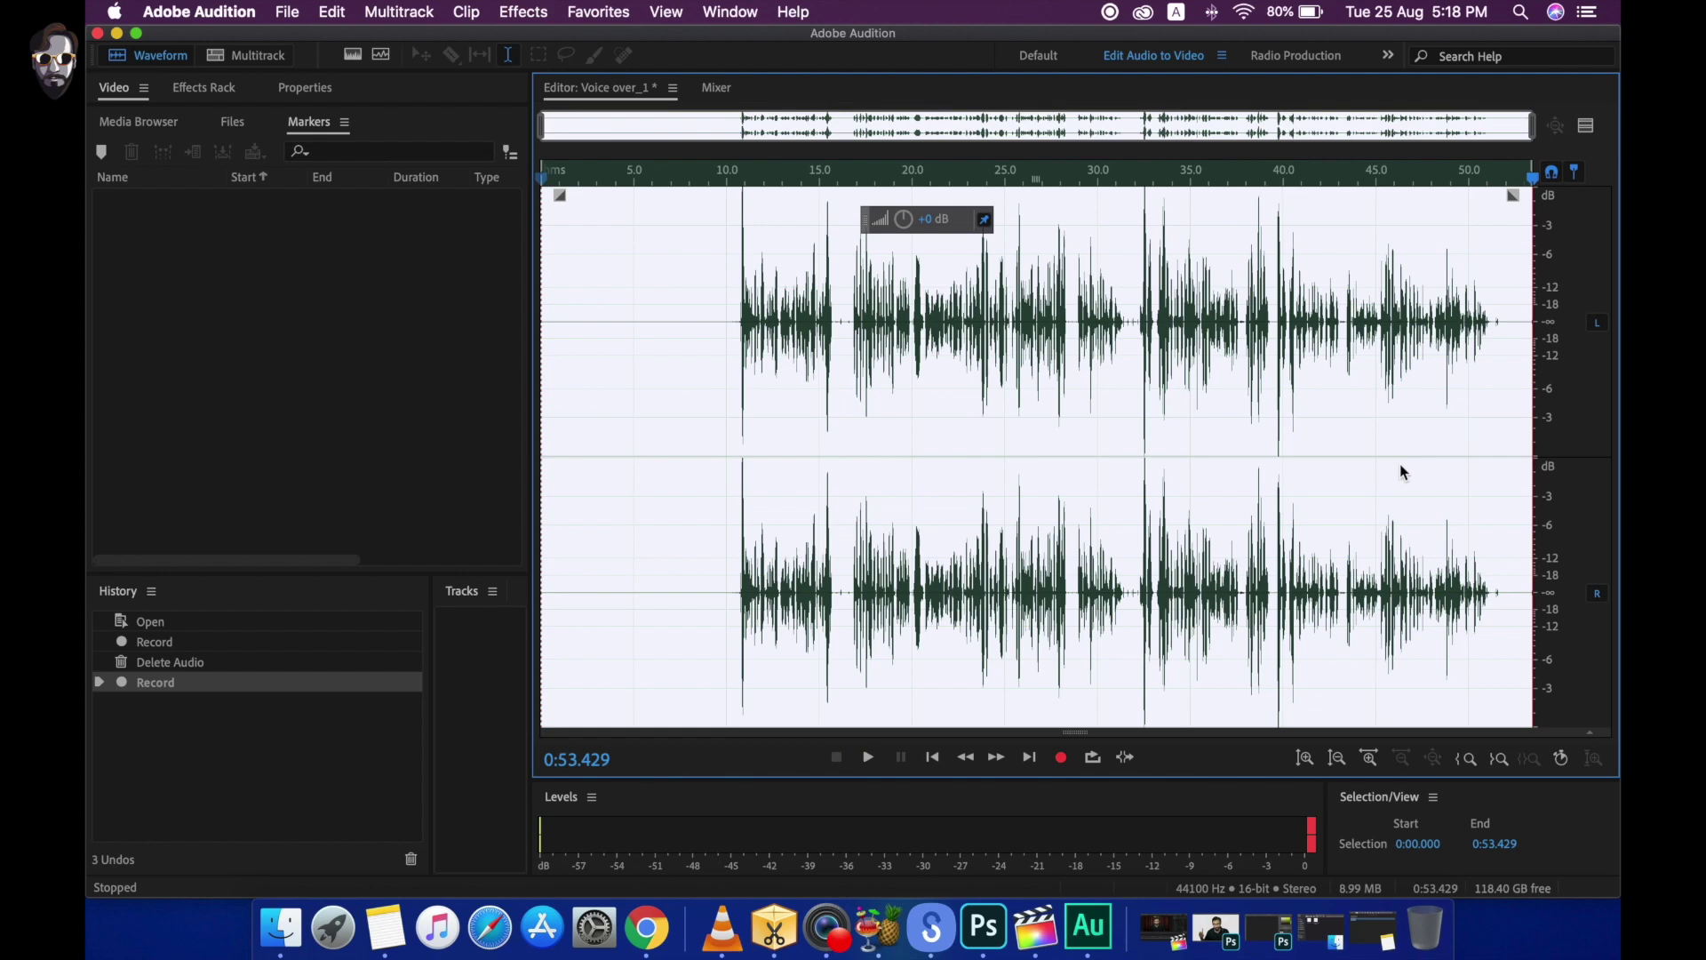
click(654, 433)
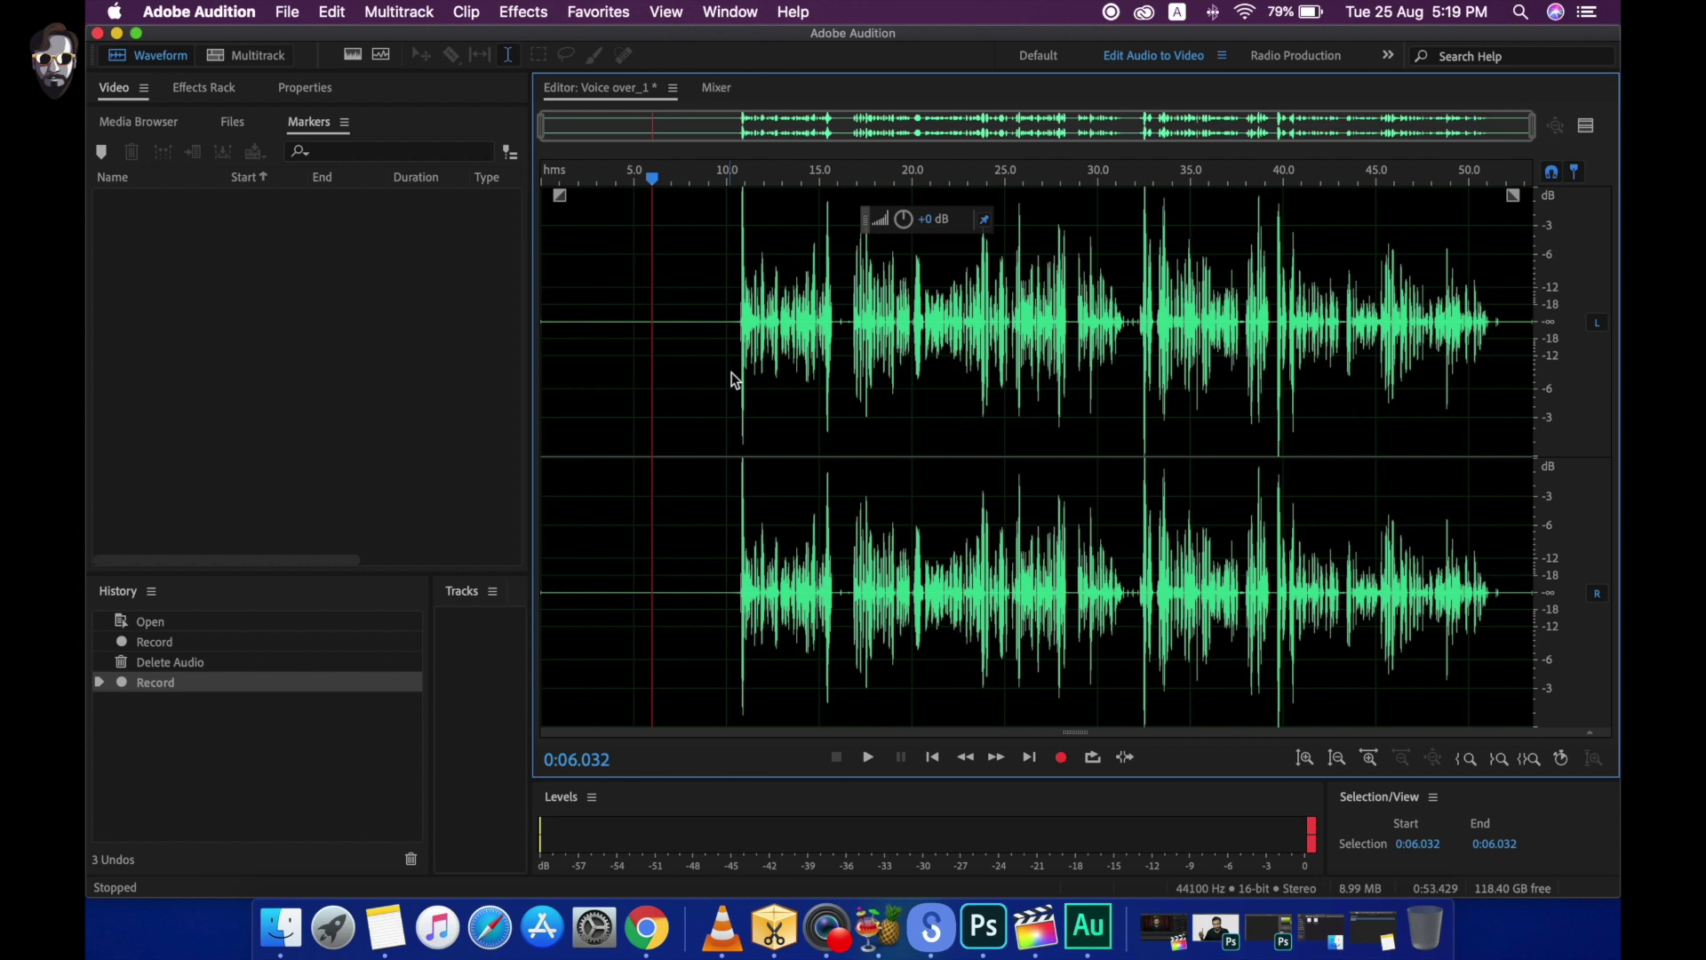
- Play back the recorded voice from 0:10 to about 0:35 to check the take
click(728, 394)
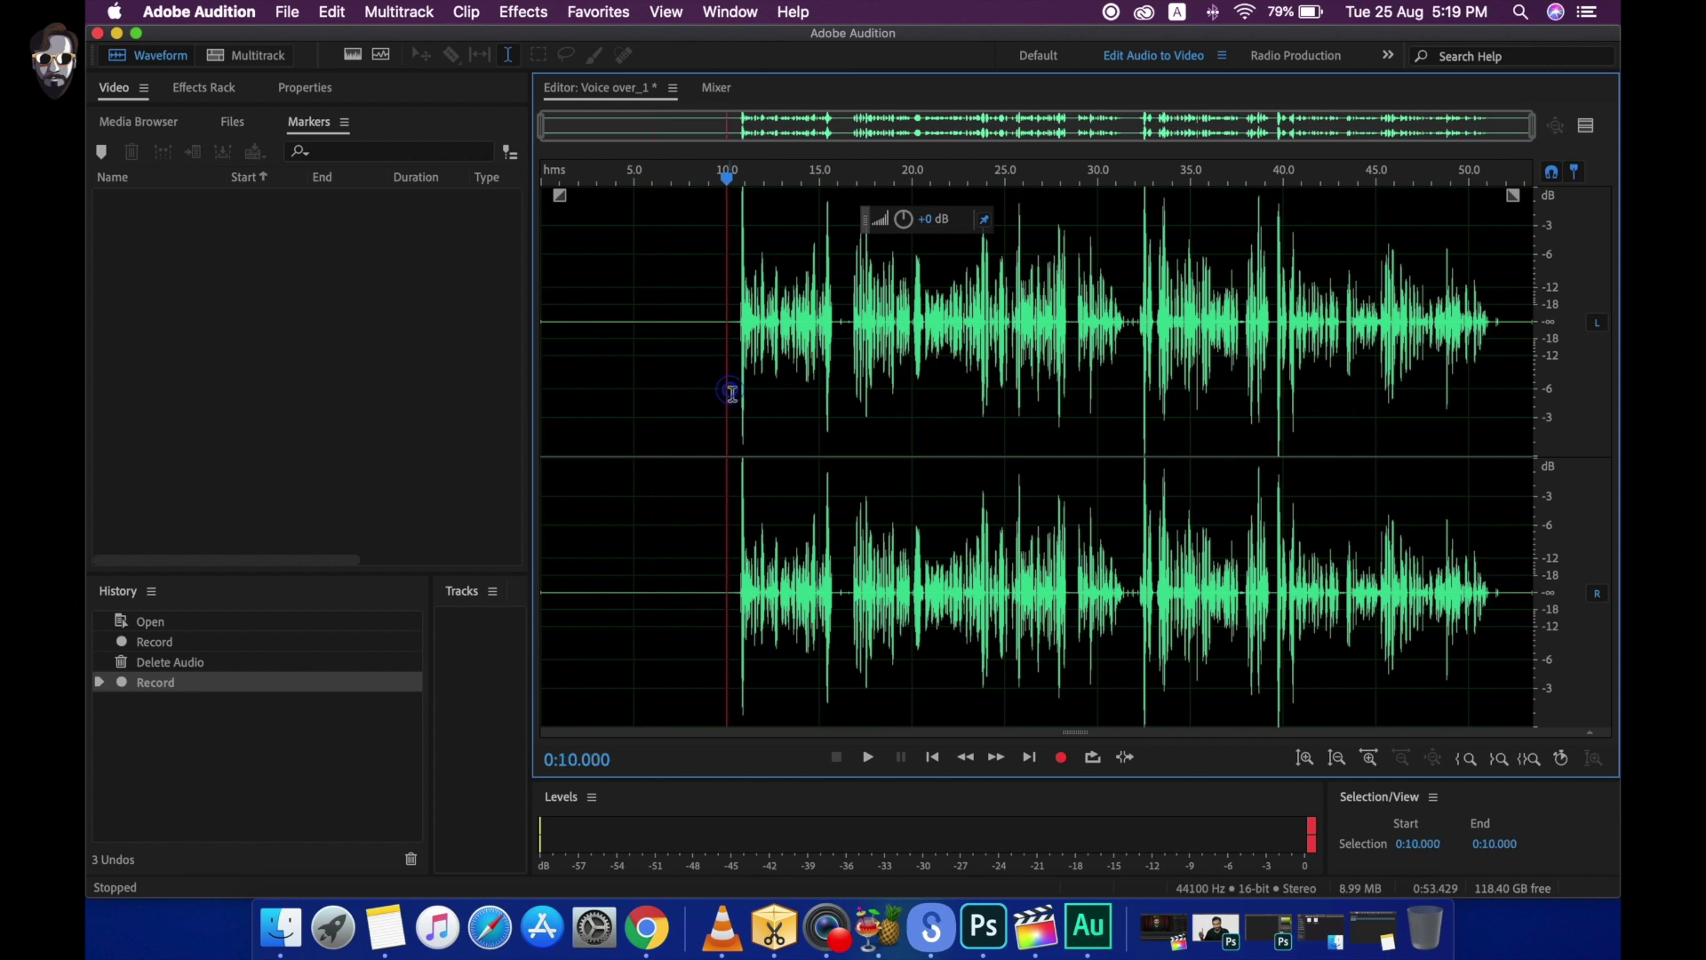
key(space)
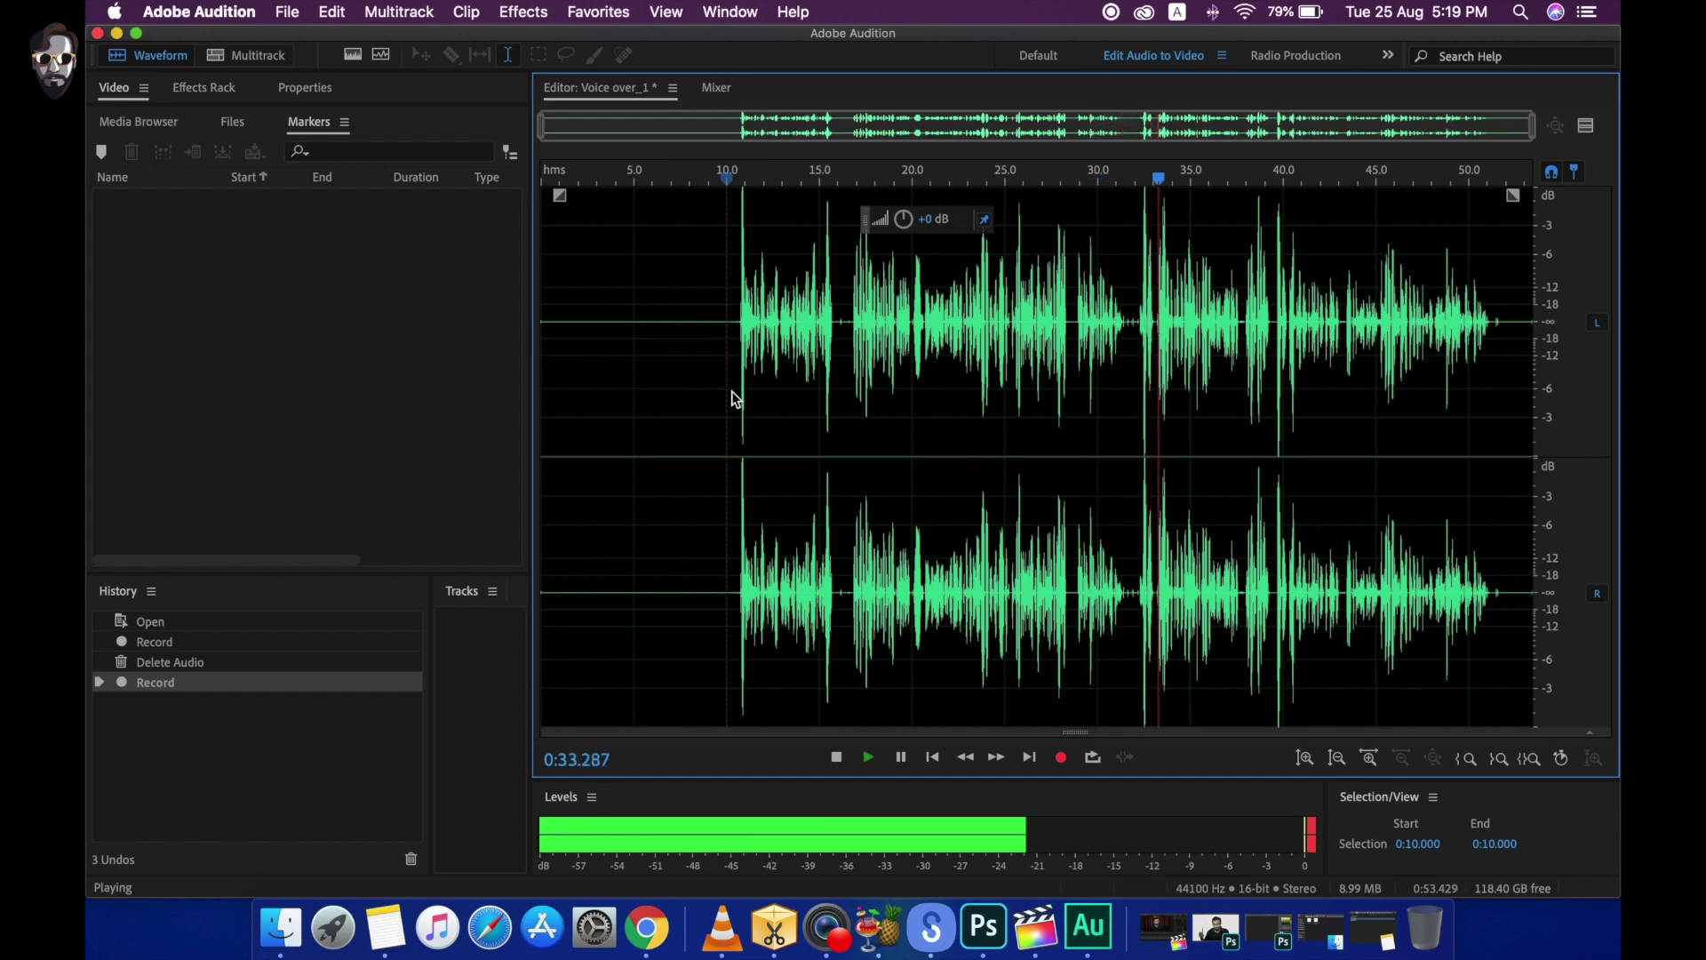
key(space)
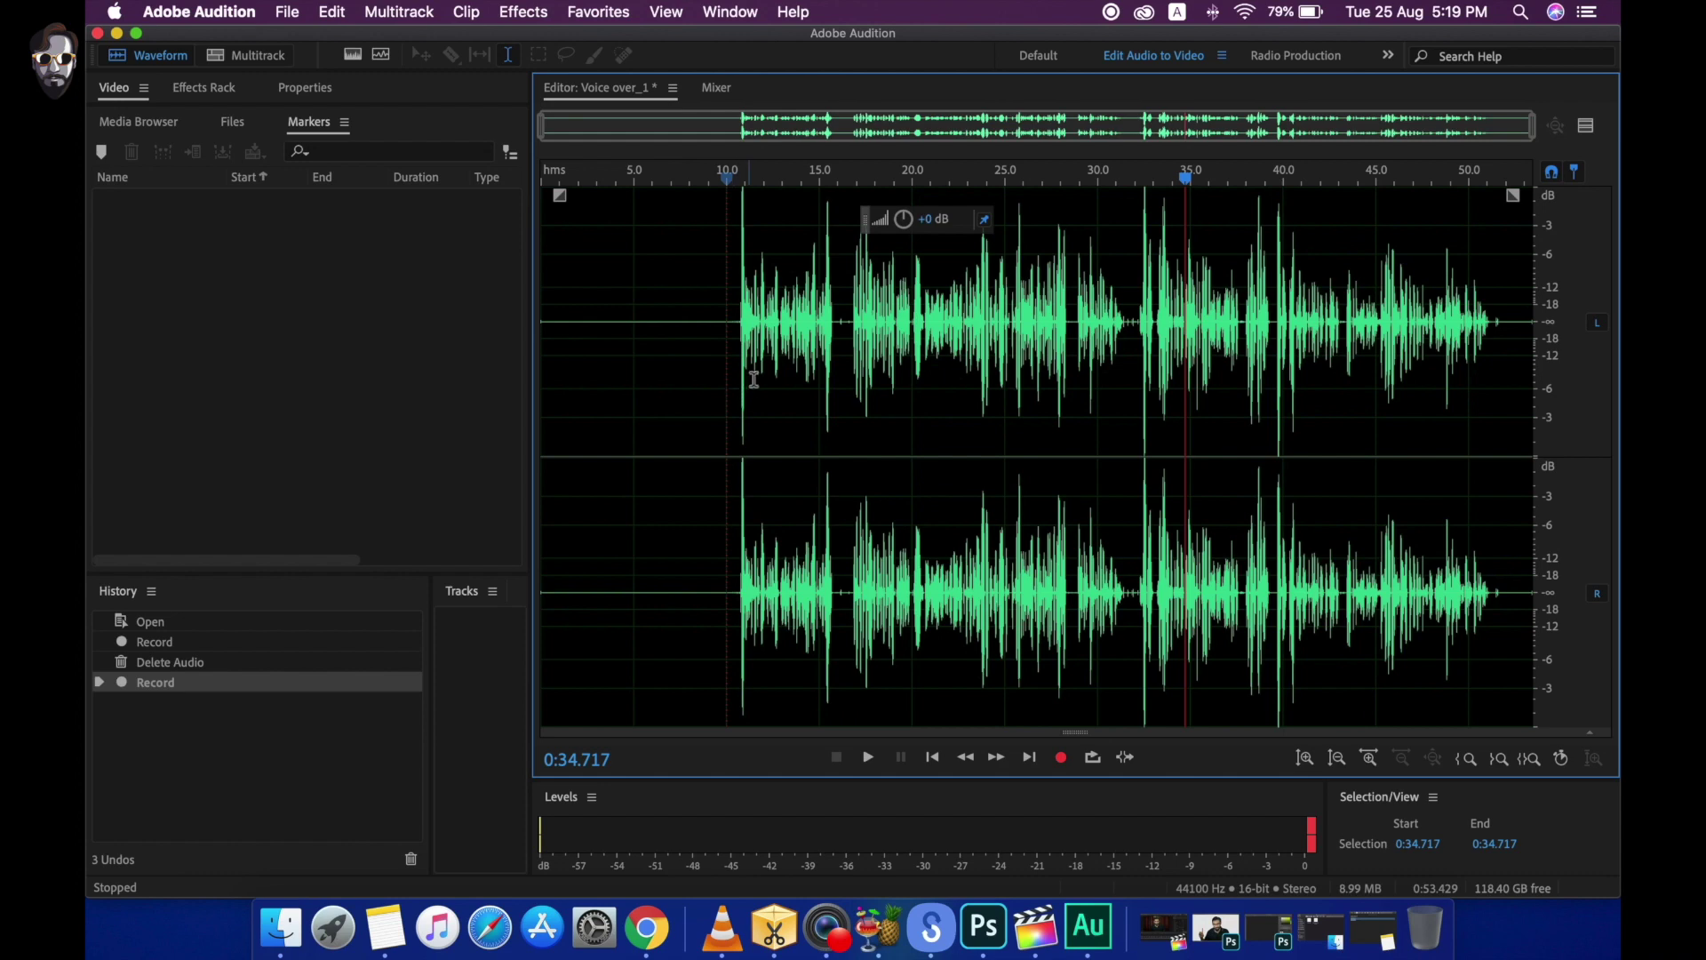
scroll(1005, 398, up, 1)
scroll(1005, 397, down, 1)
- Try selecting the whole recording and just the stretch from its start to about 0:32, and clear the selection
double_click(942, 432)
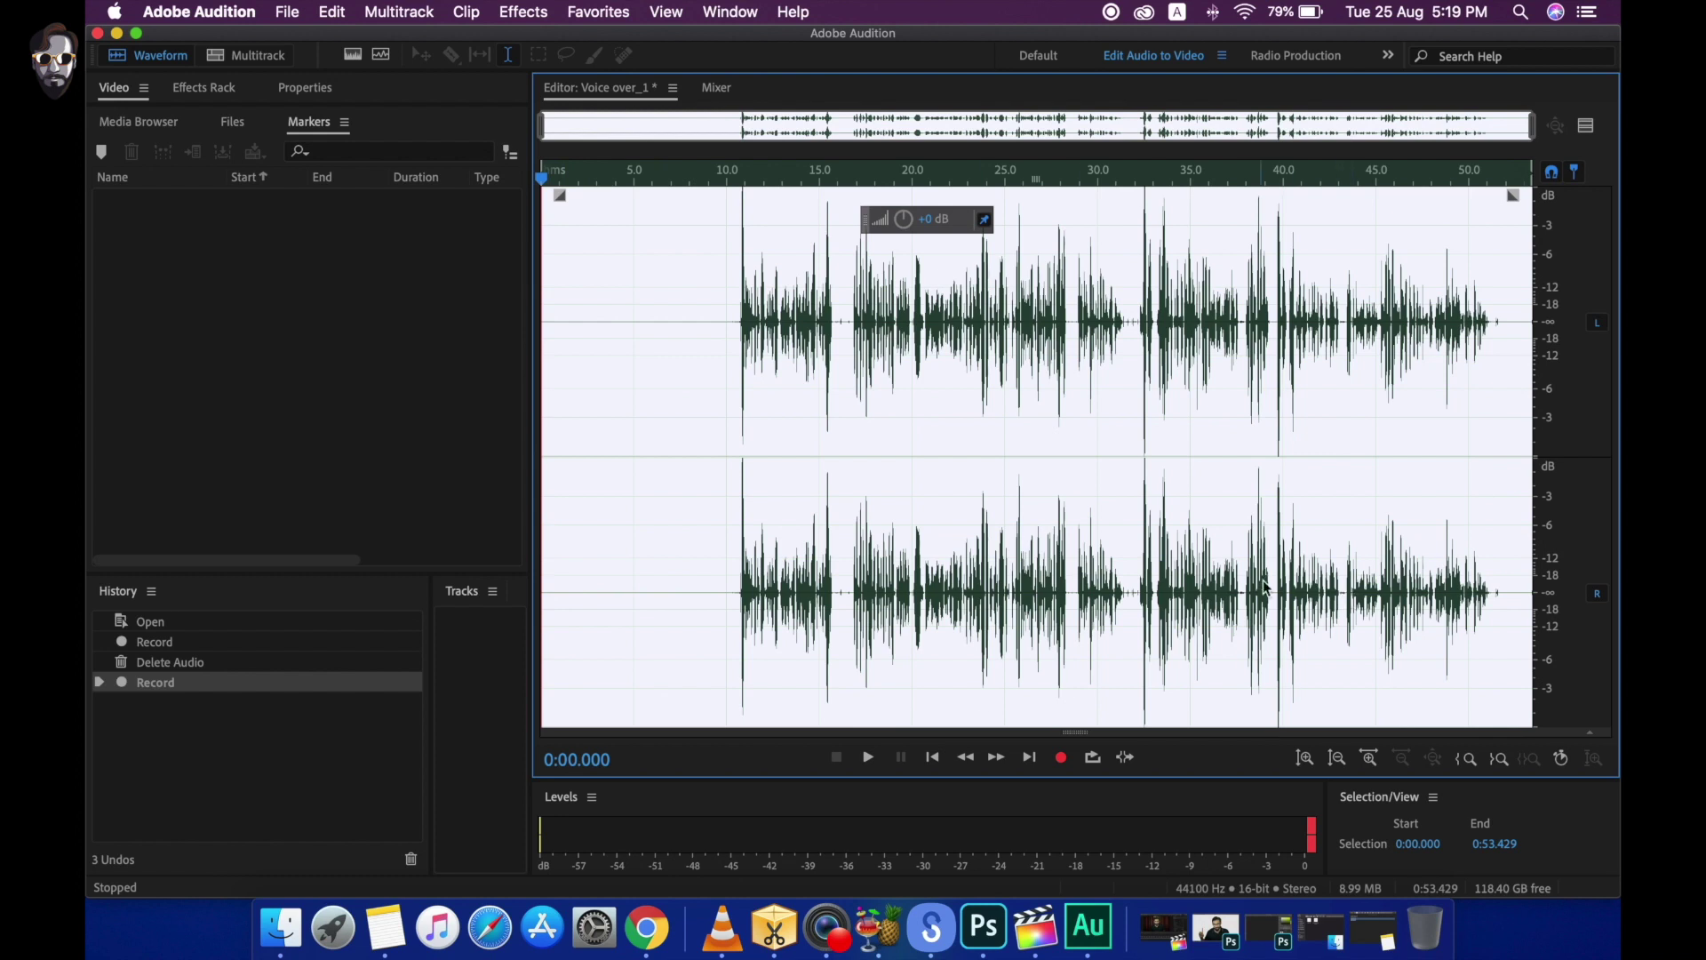
drag(1131, 342, 326, 356)
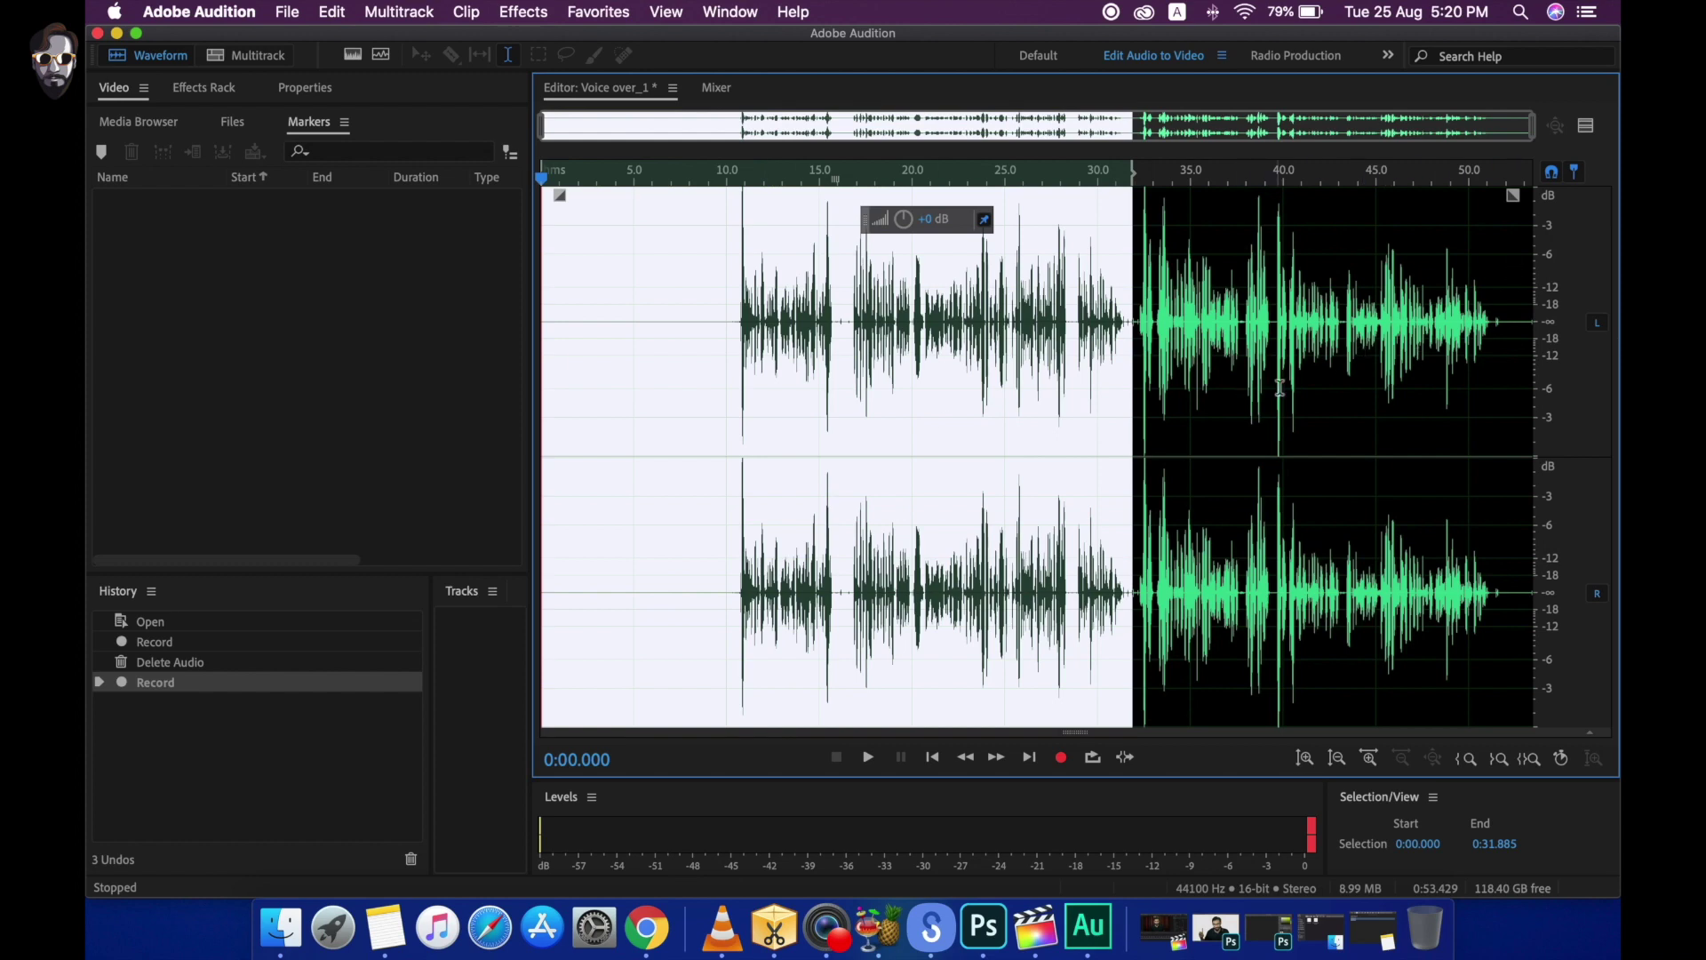
click(1170, 433)
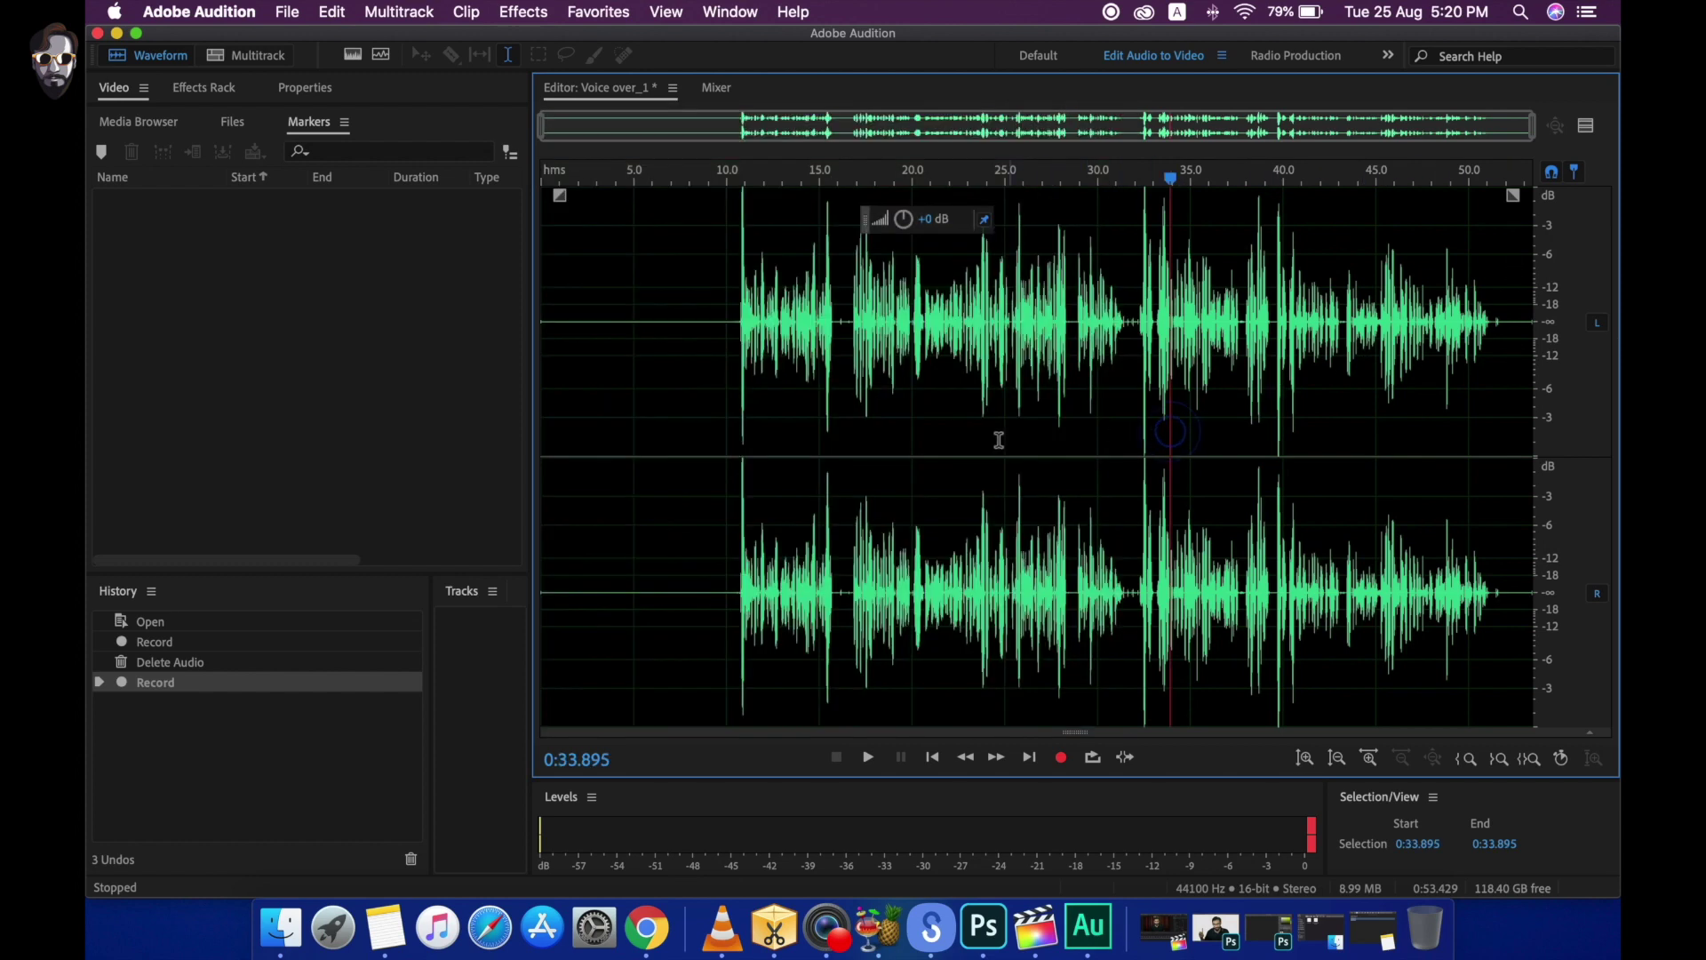
- Select the entire voice recording and apply the favorite that normalizes it to -0.1 dB
double_click(952, 435)
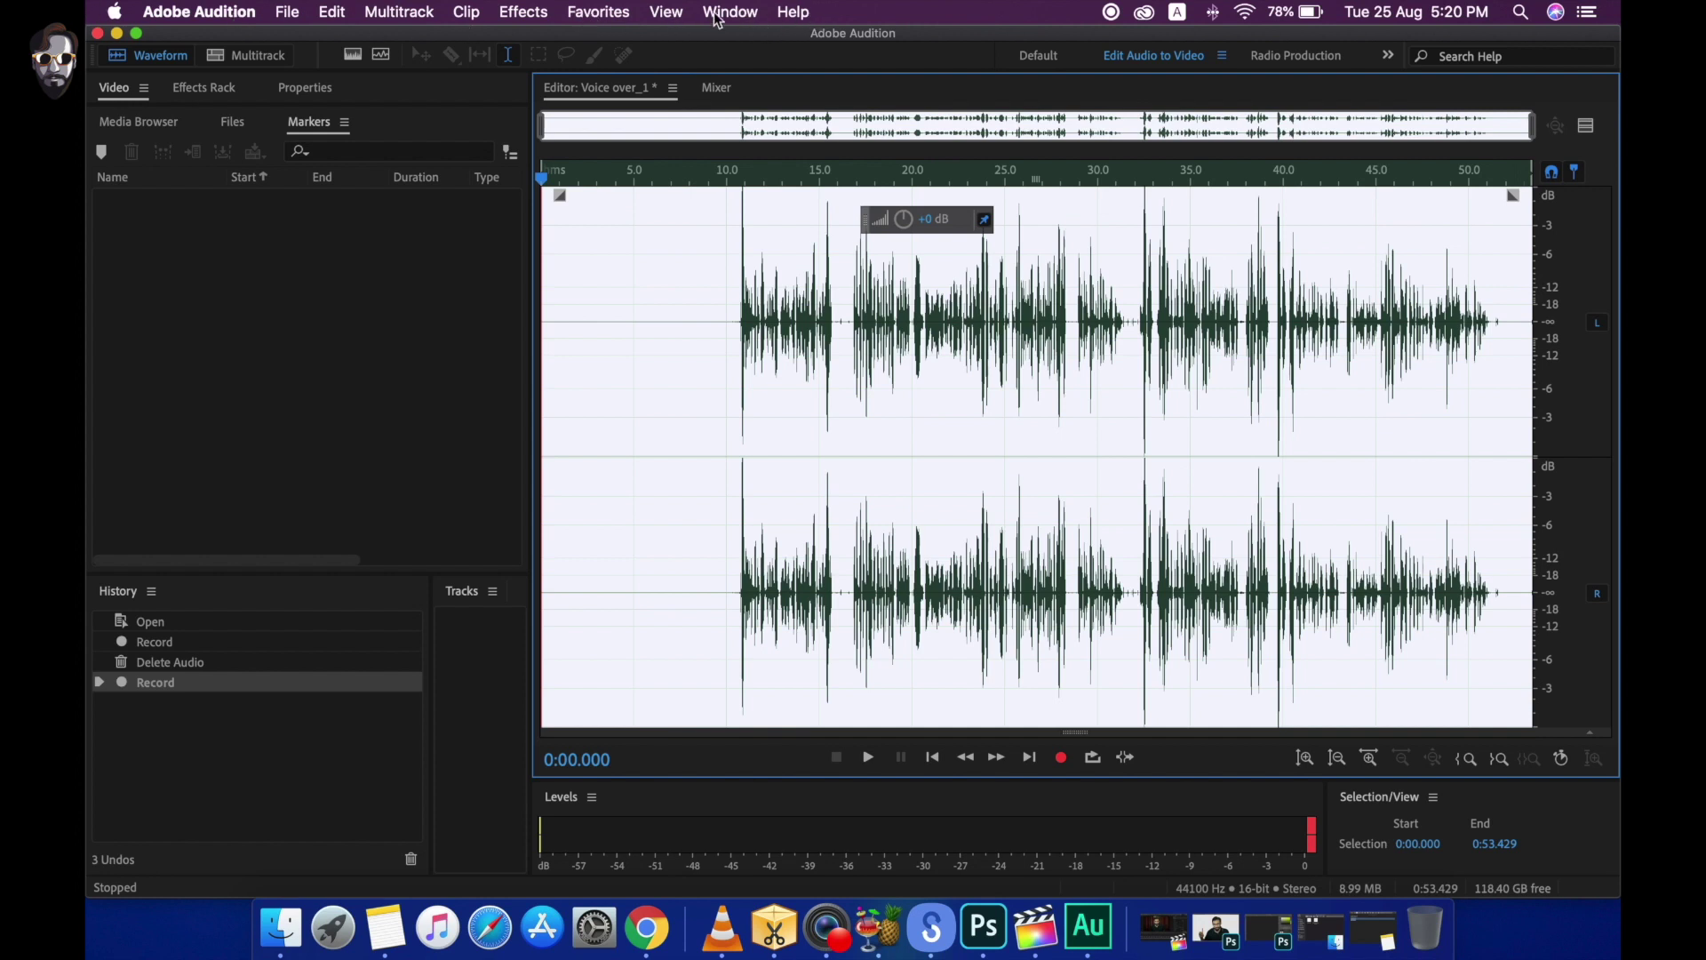
click(592, 18)
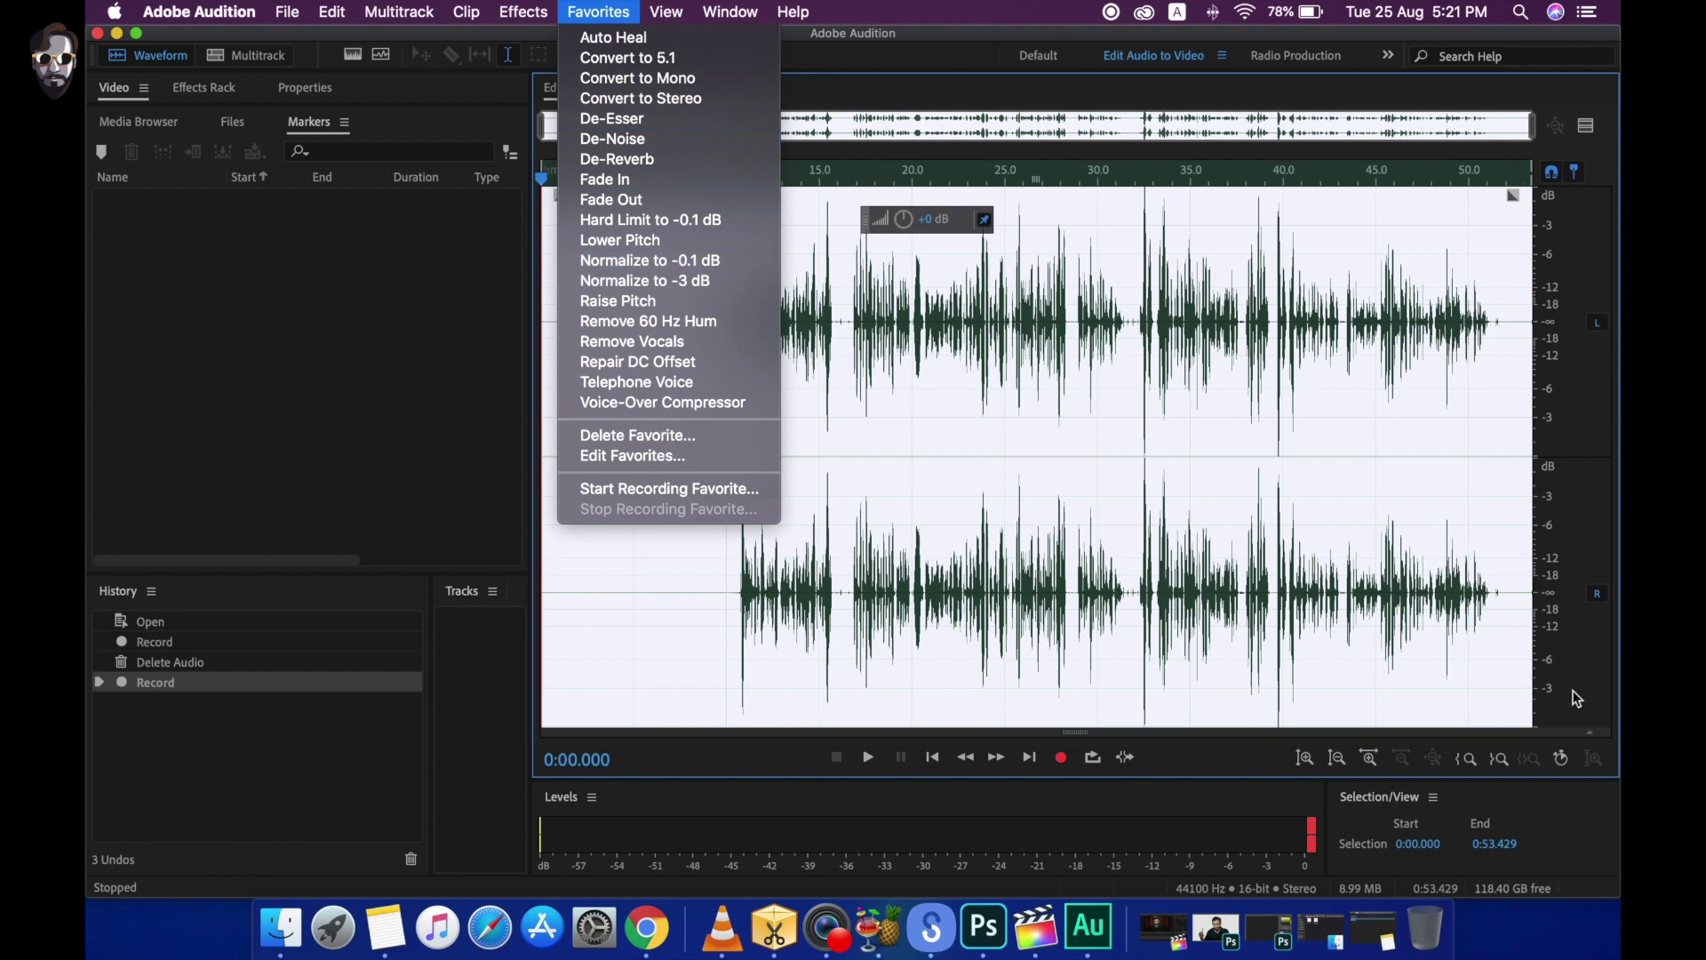
click(1294, 860)
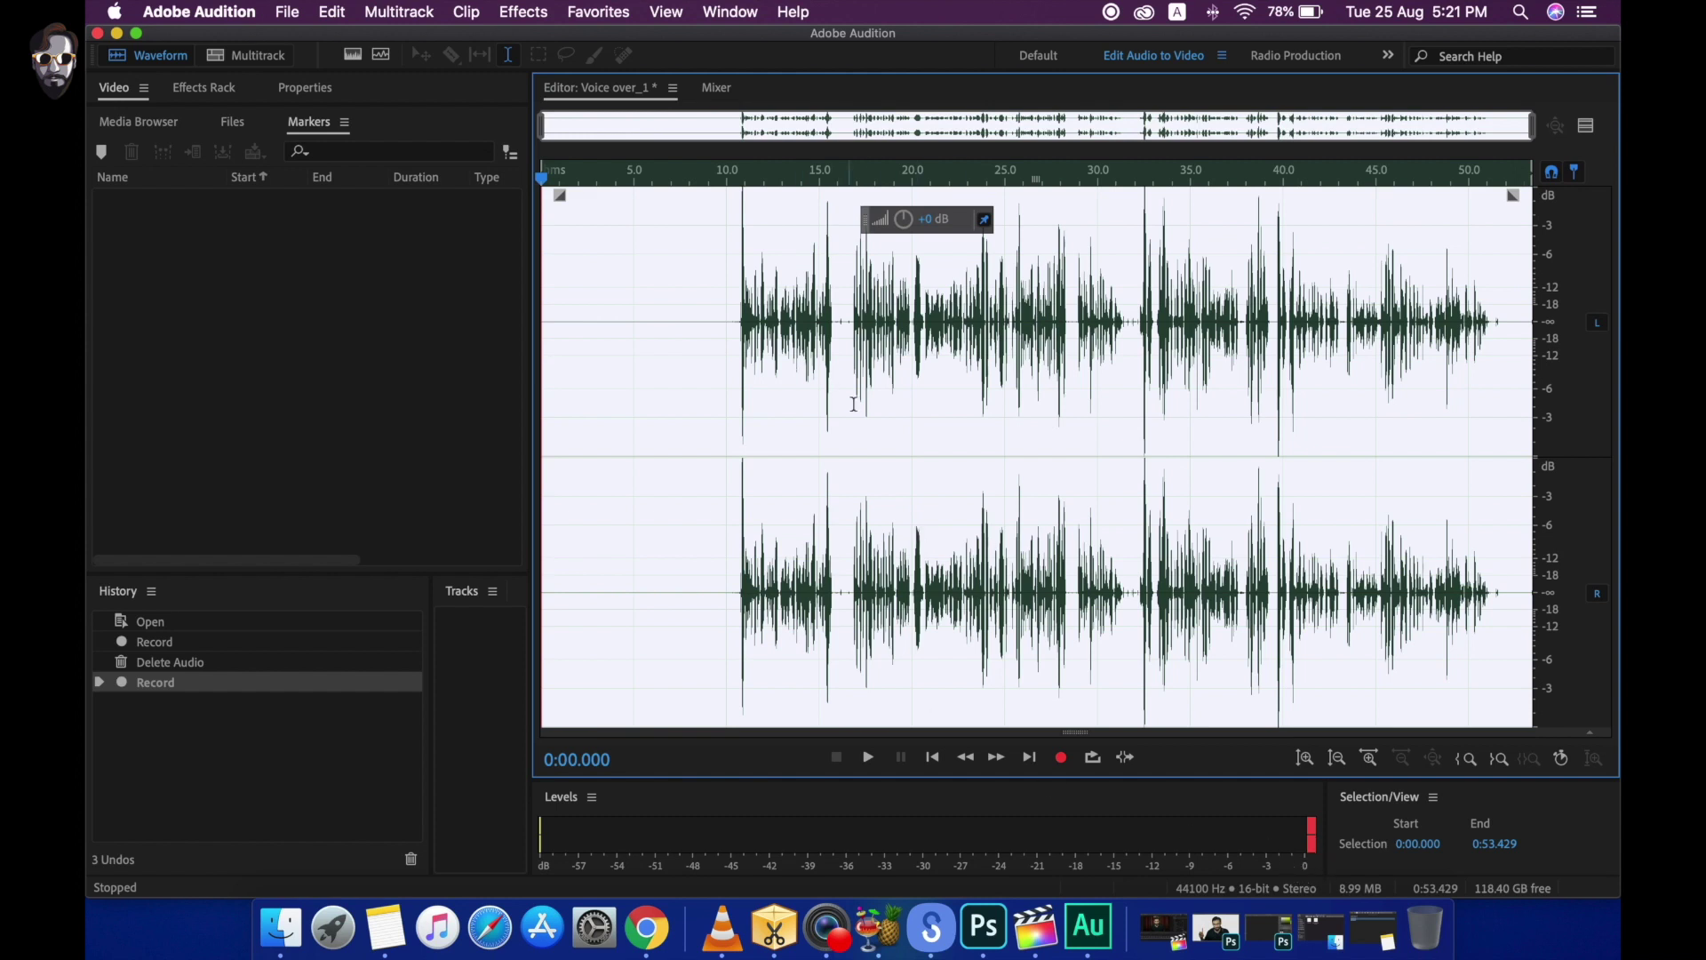
double_click(875, 433)
click(593, 12)
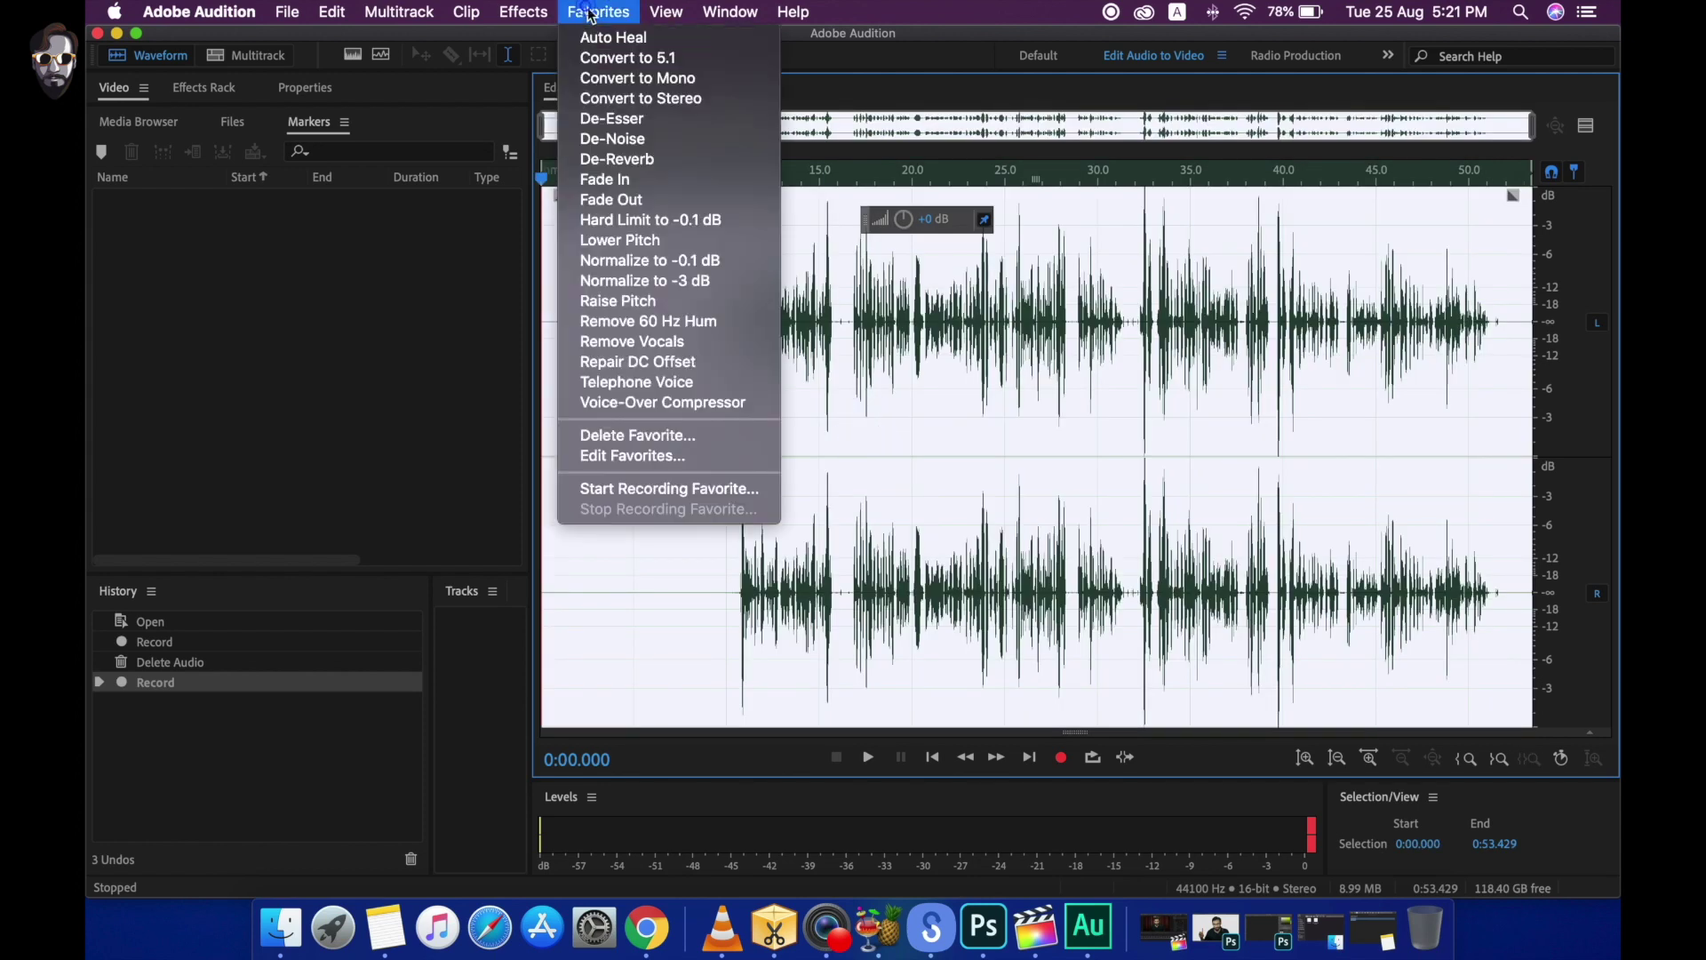
click(648, 264)
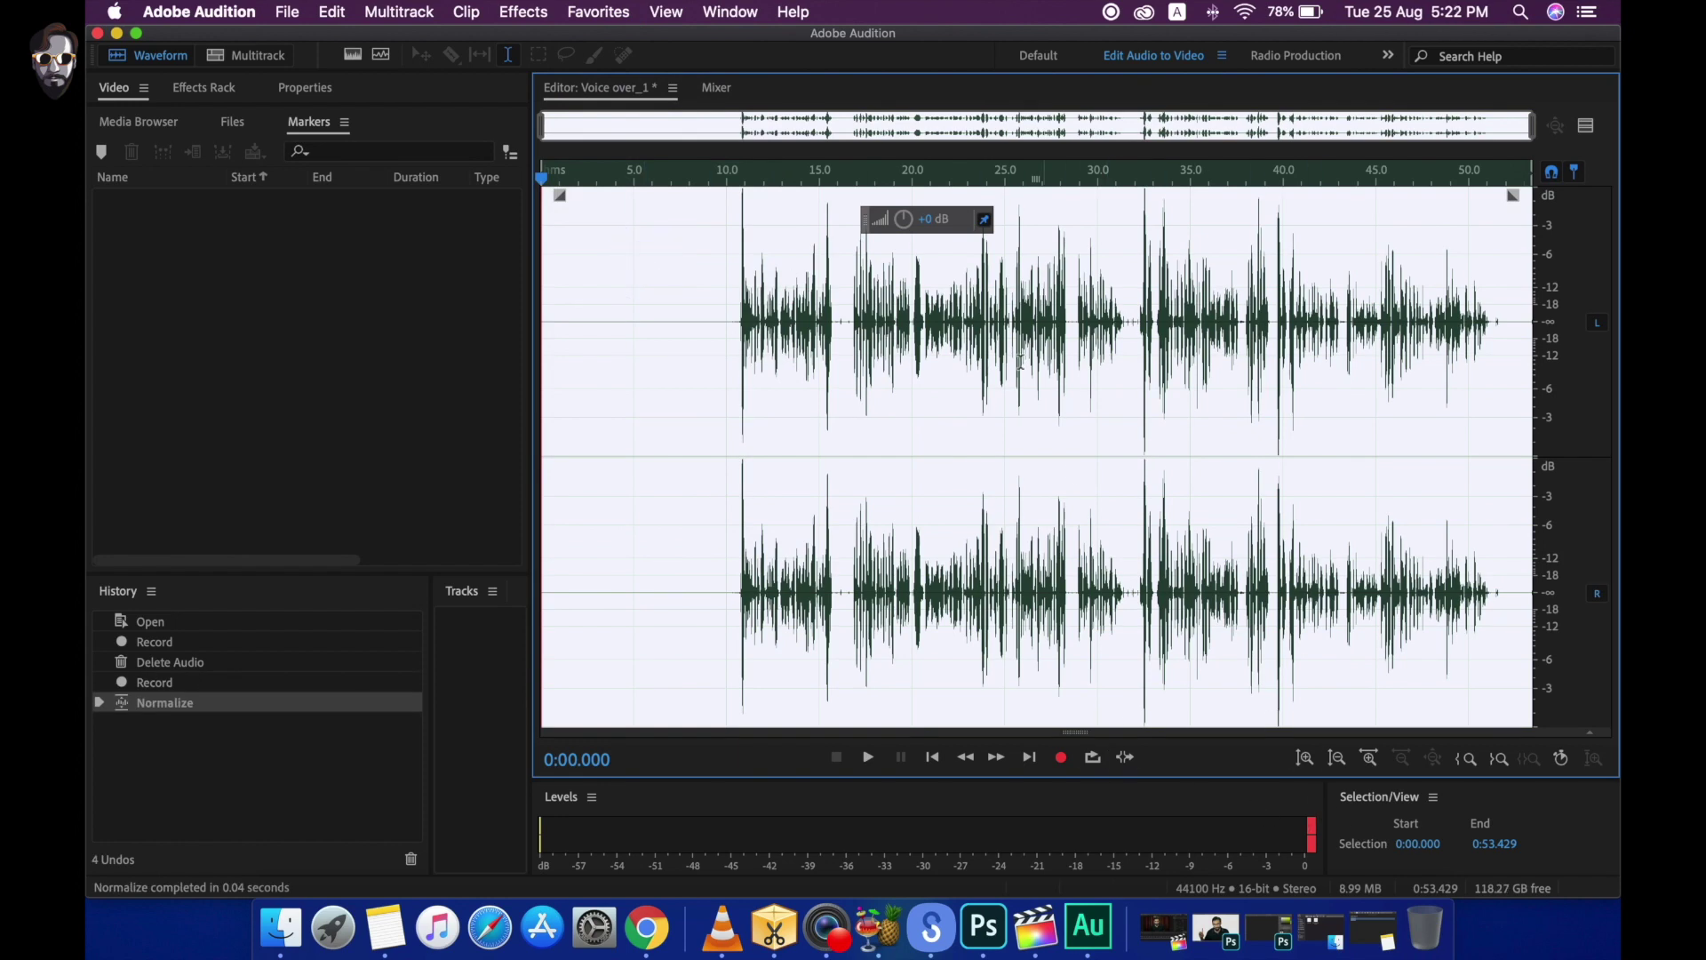
- Undo the normalization of the voice recording
click(296, 14)
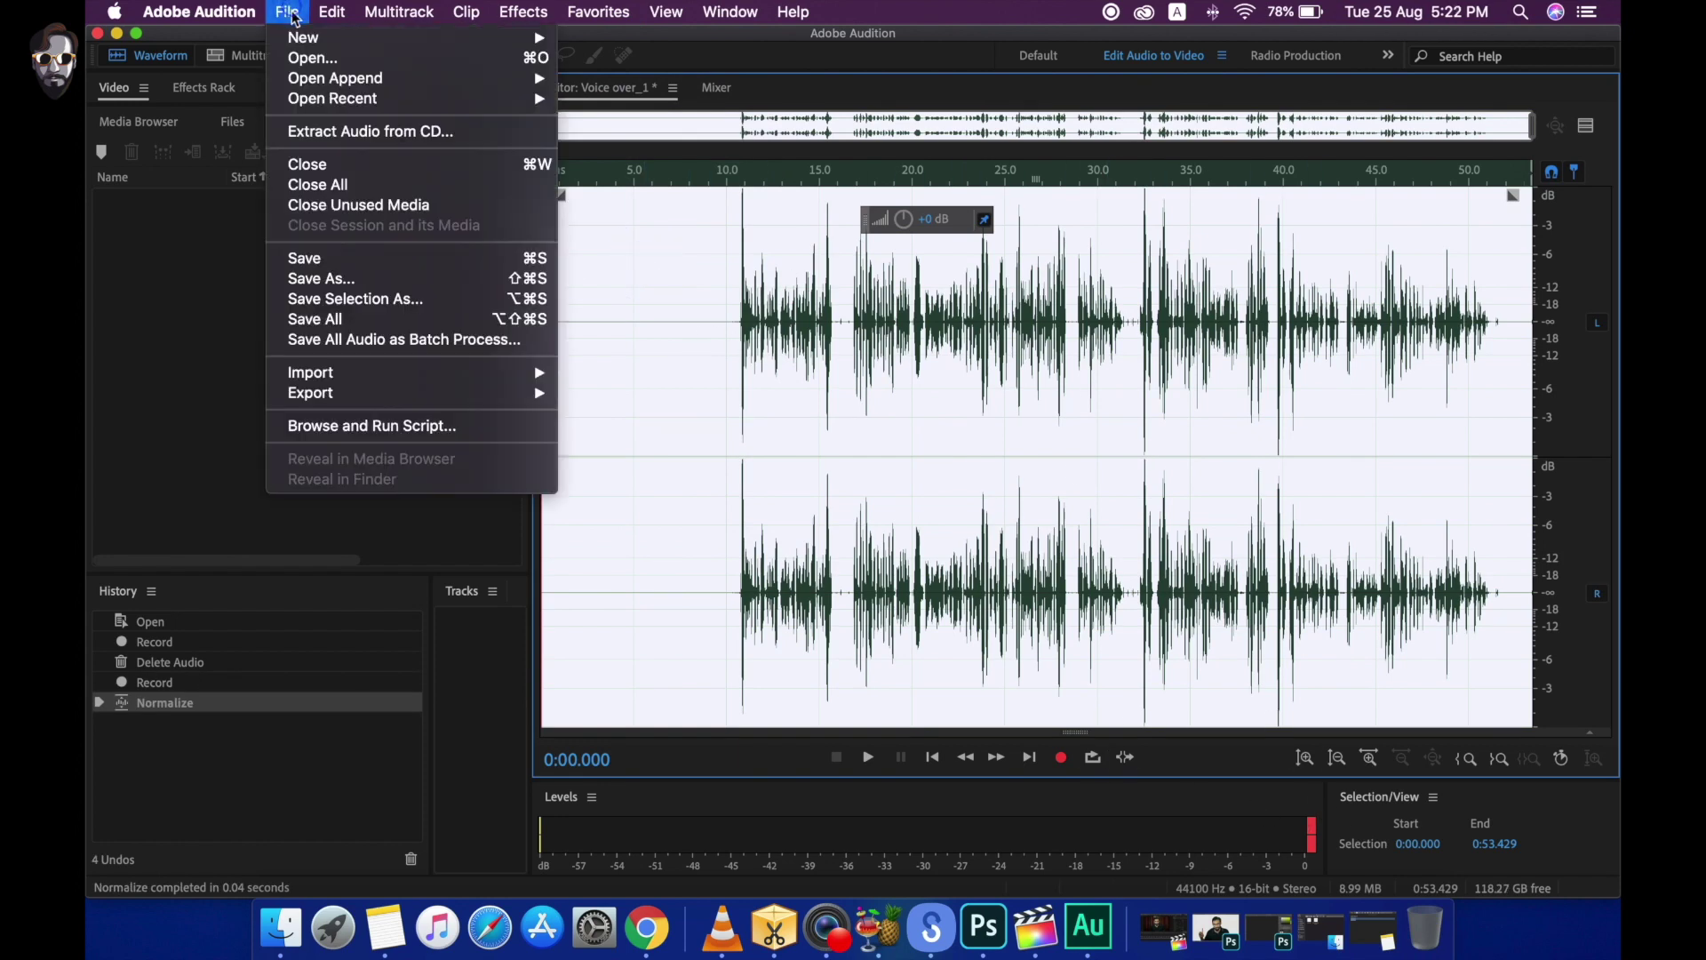
mouse_move(333, 12)
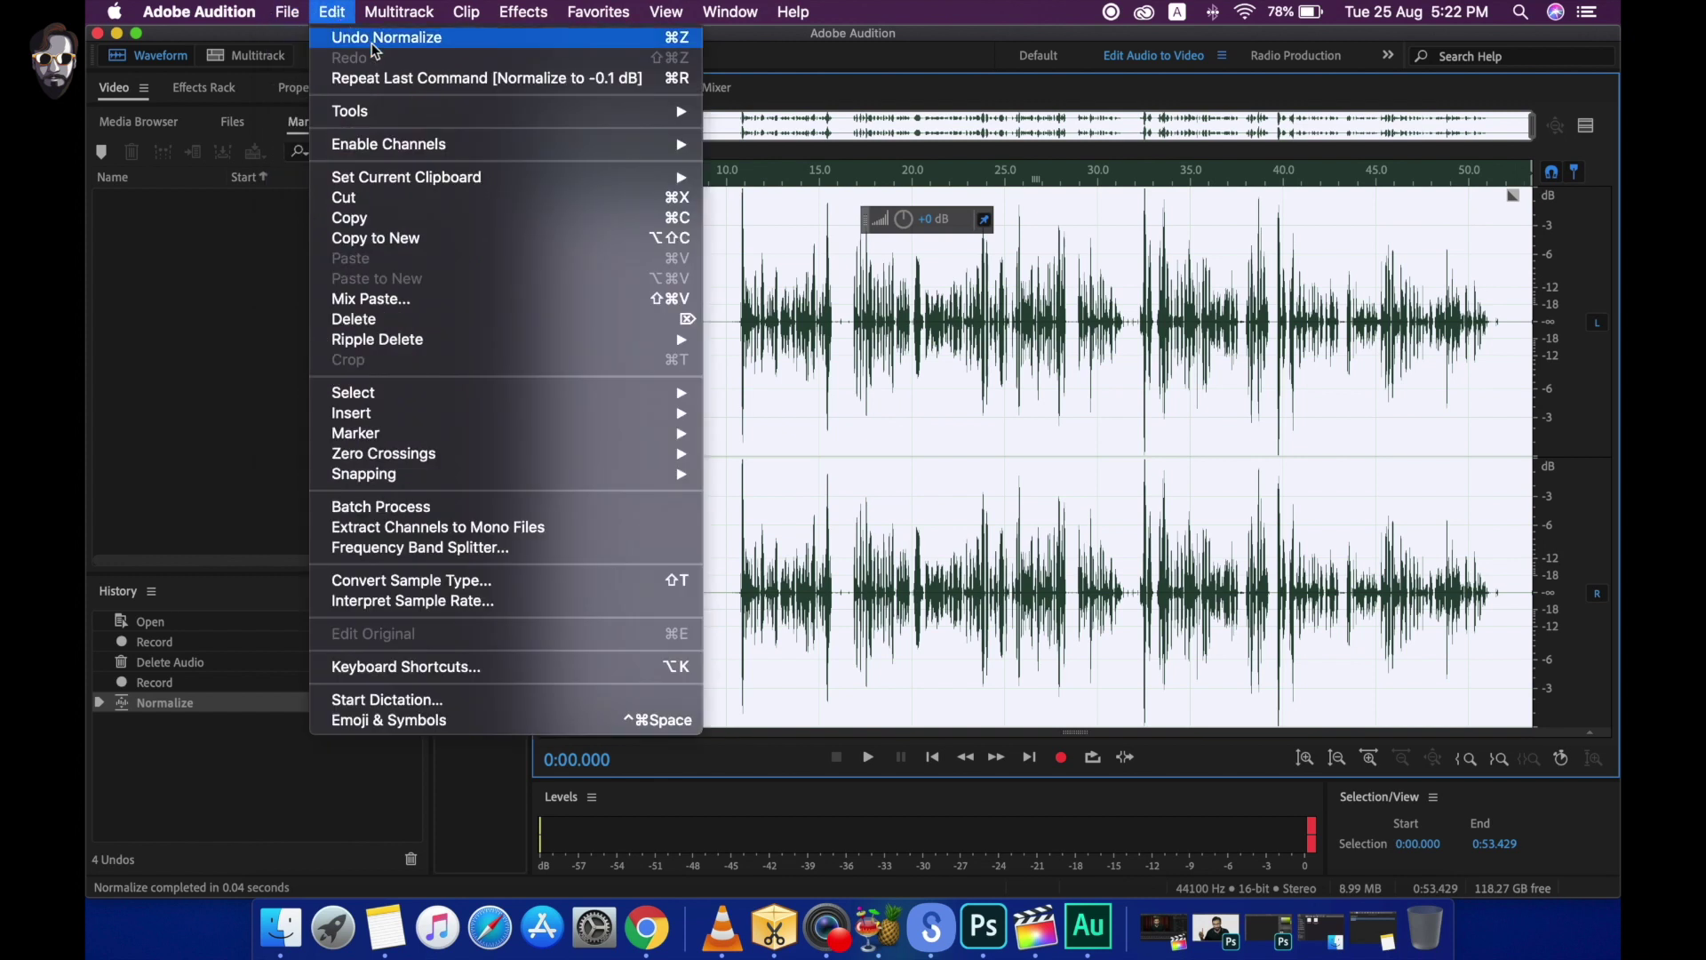
click(678, 41)
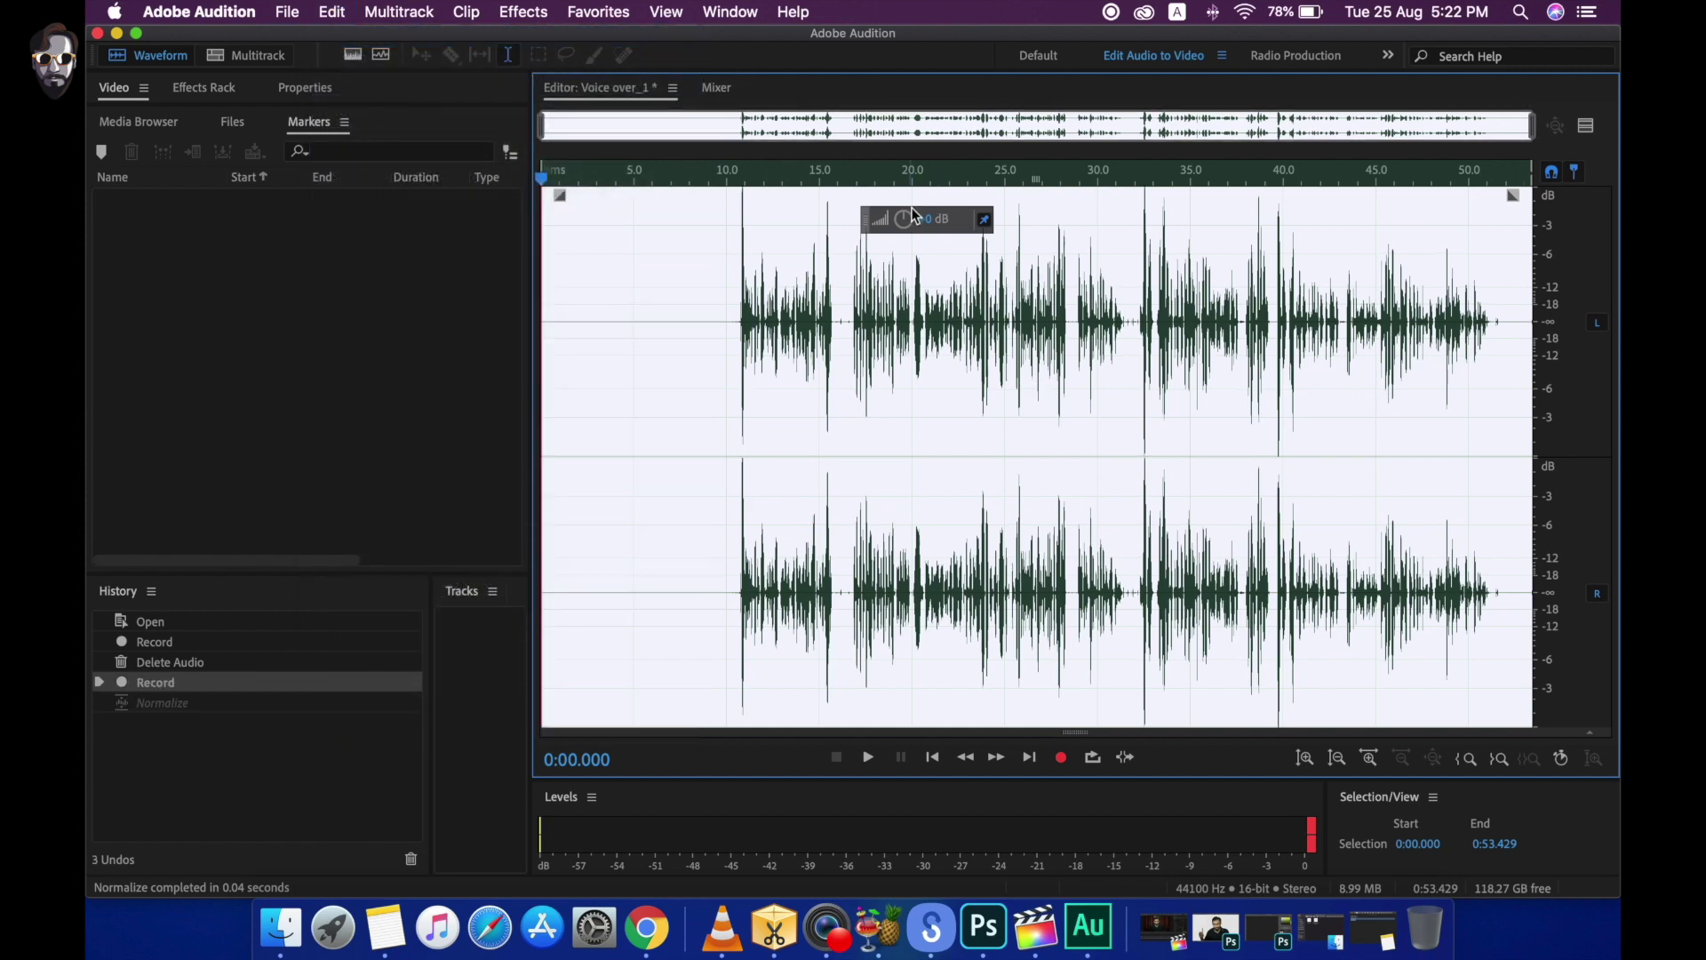
- Apply the favorite that normalizes the whole recording to -0.1 dB, with the full amplitude of the peaks in view
scroll(1575, 322, up, 5)
scroll(1575, 321, down, 5)
scroll(1574, 322, down, 2)
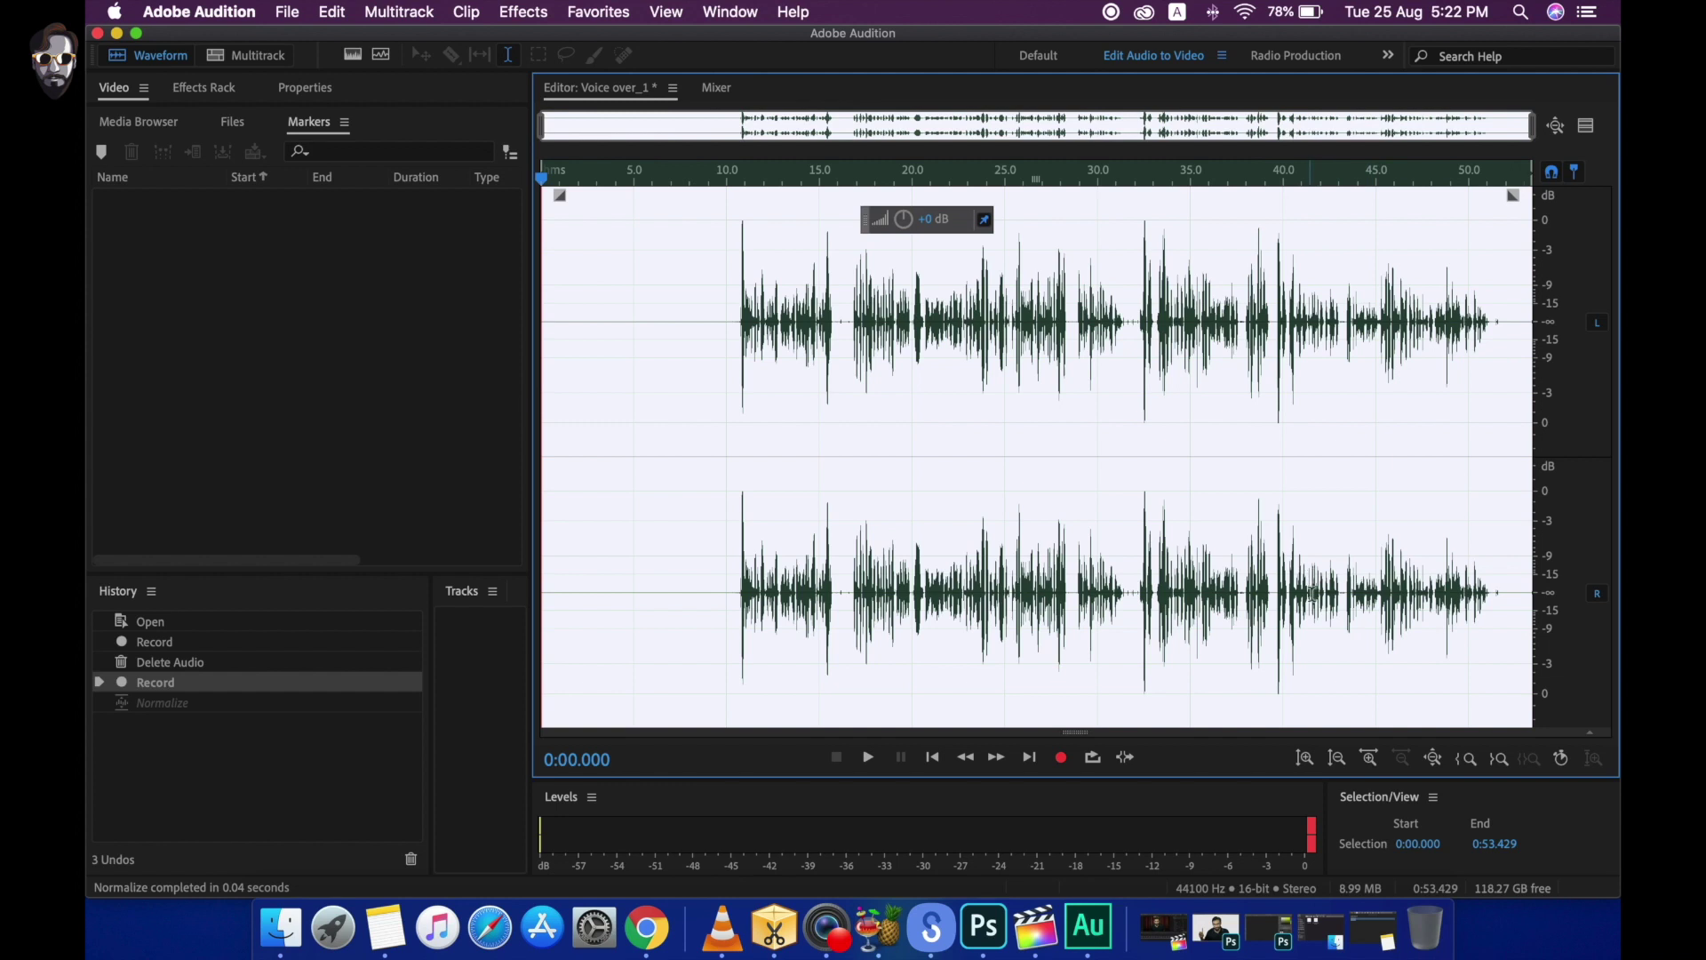
click(534, 22)
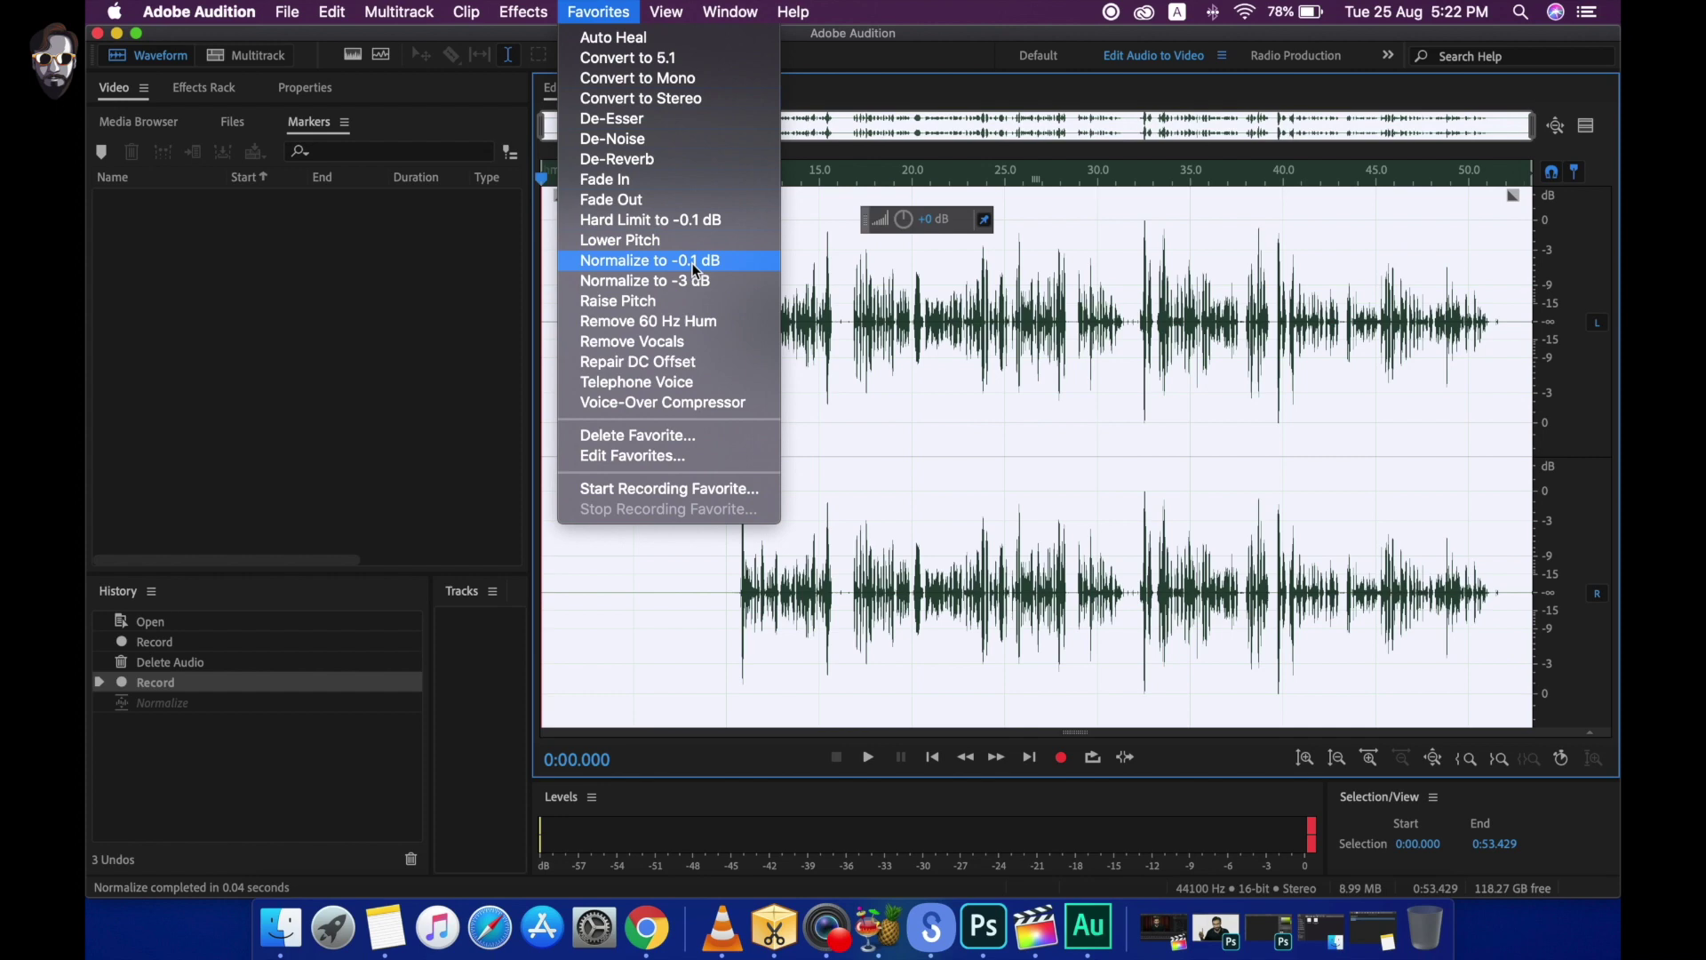
click(696, 265)
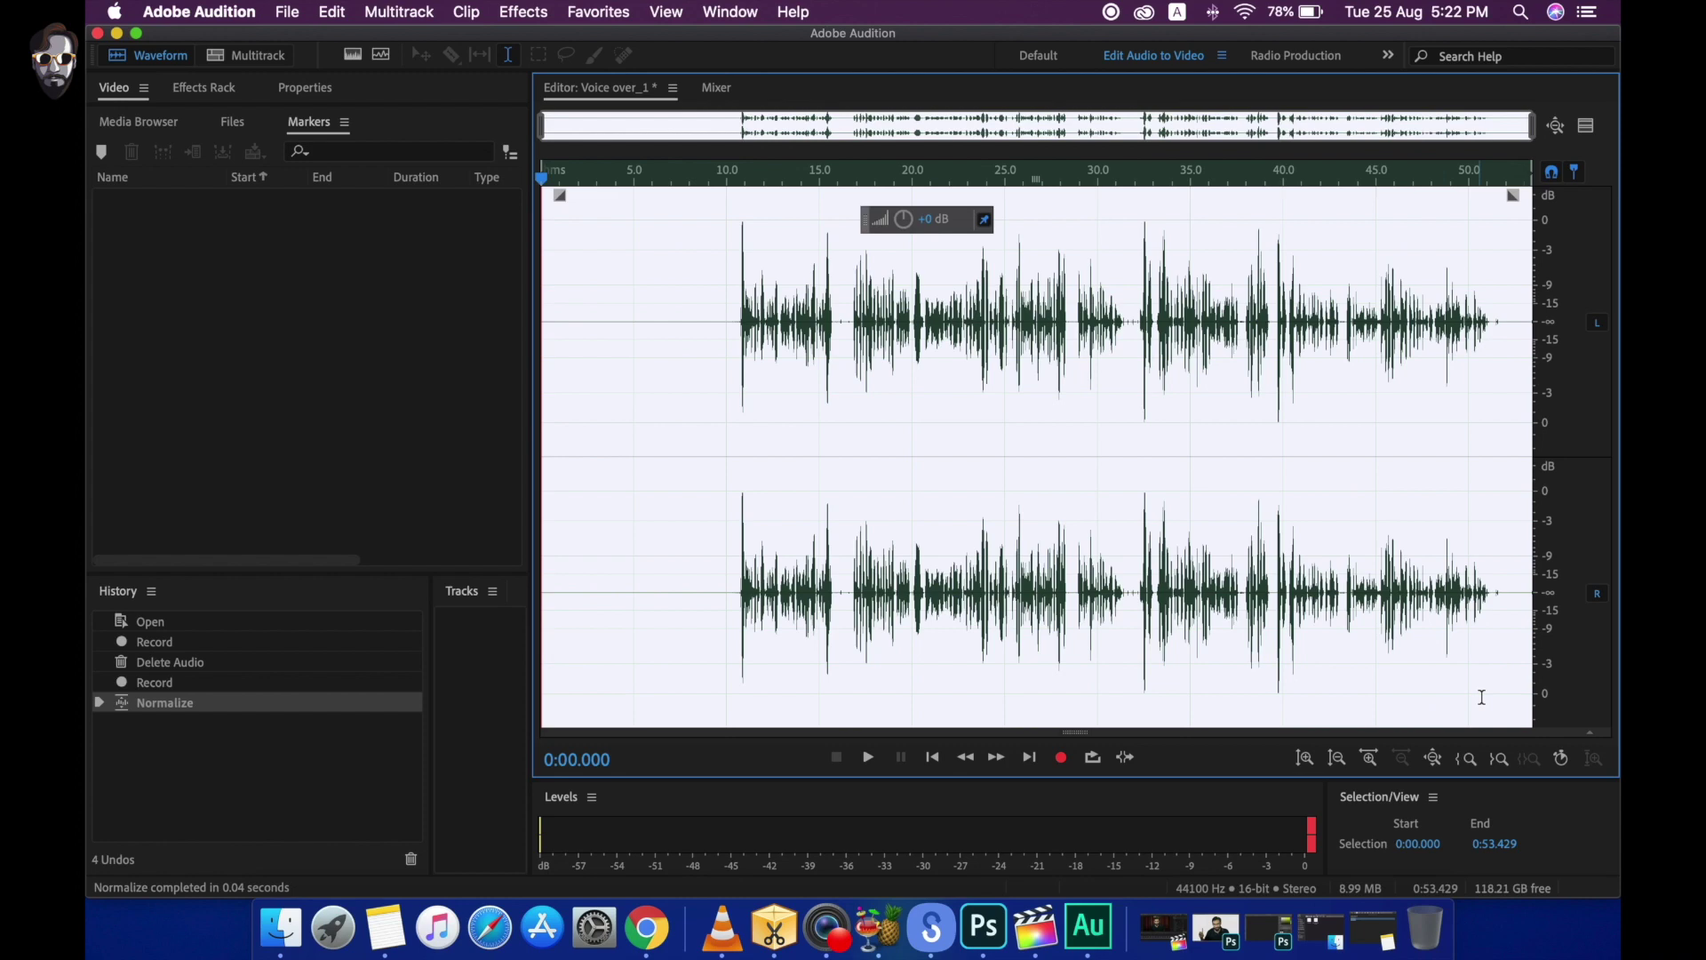
- Play back the normalized voice from just before the speech starts at about 0:10 to about 0:36 to check its level
click(738, 356)
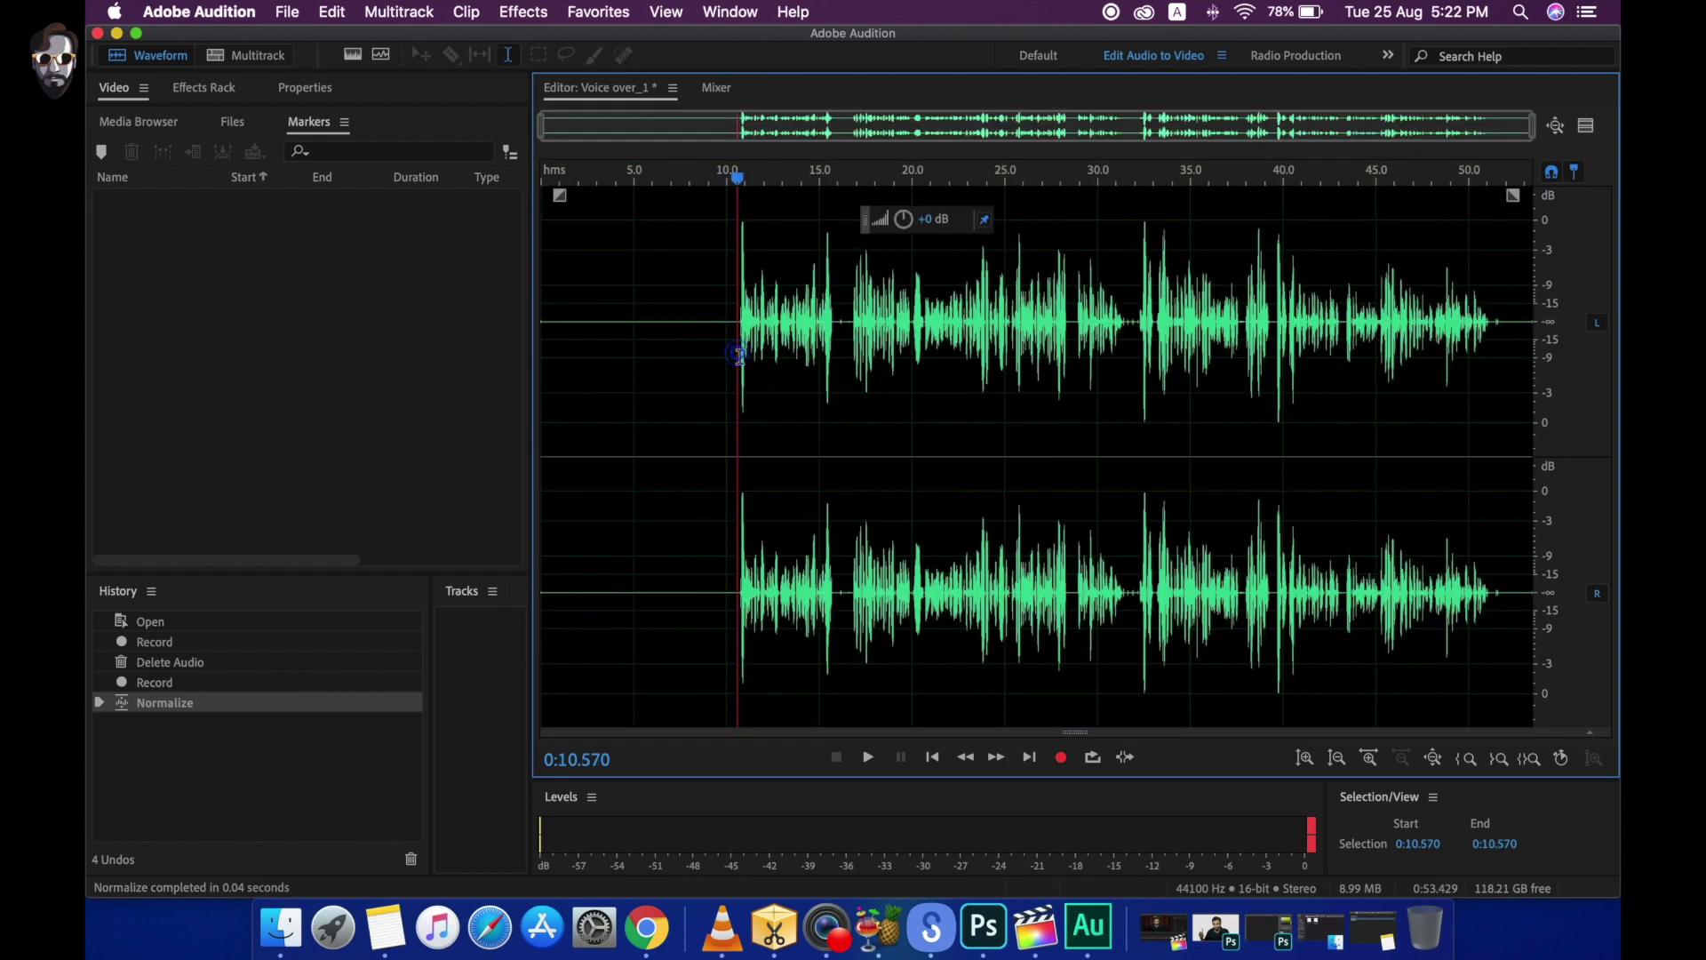
key(space)
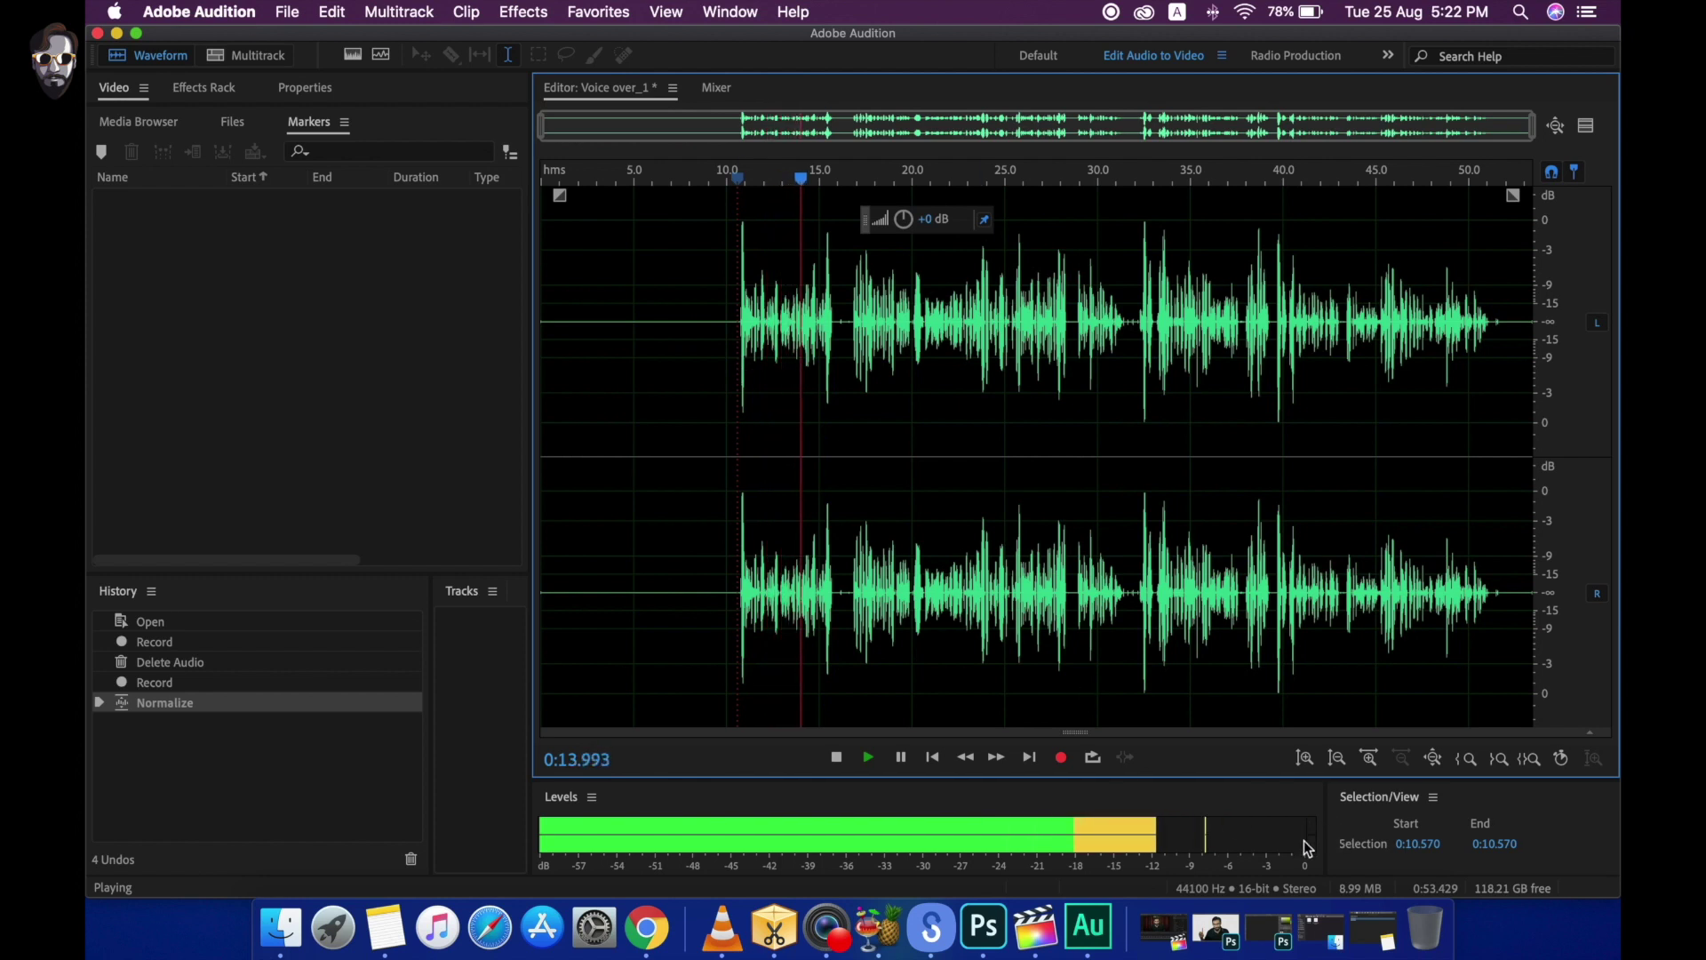
key(space)
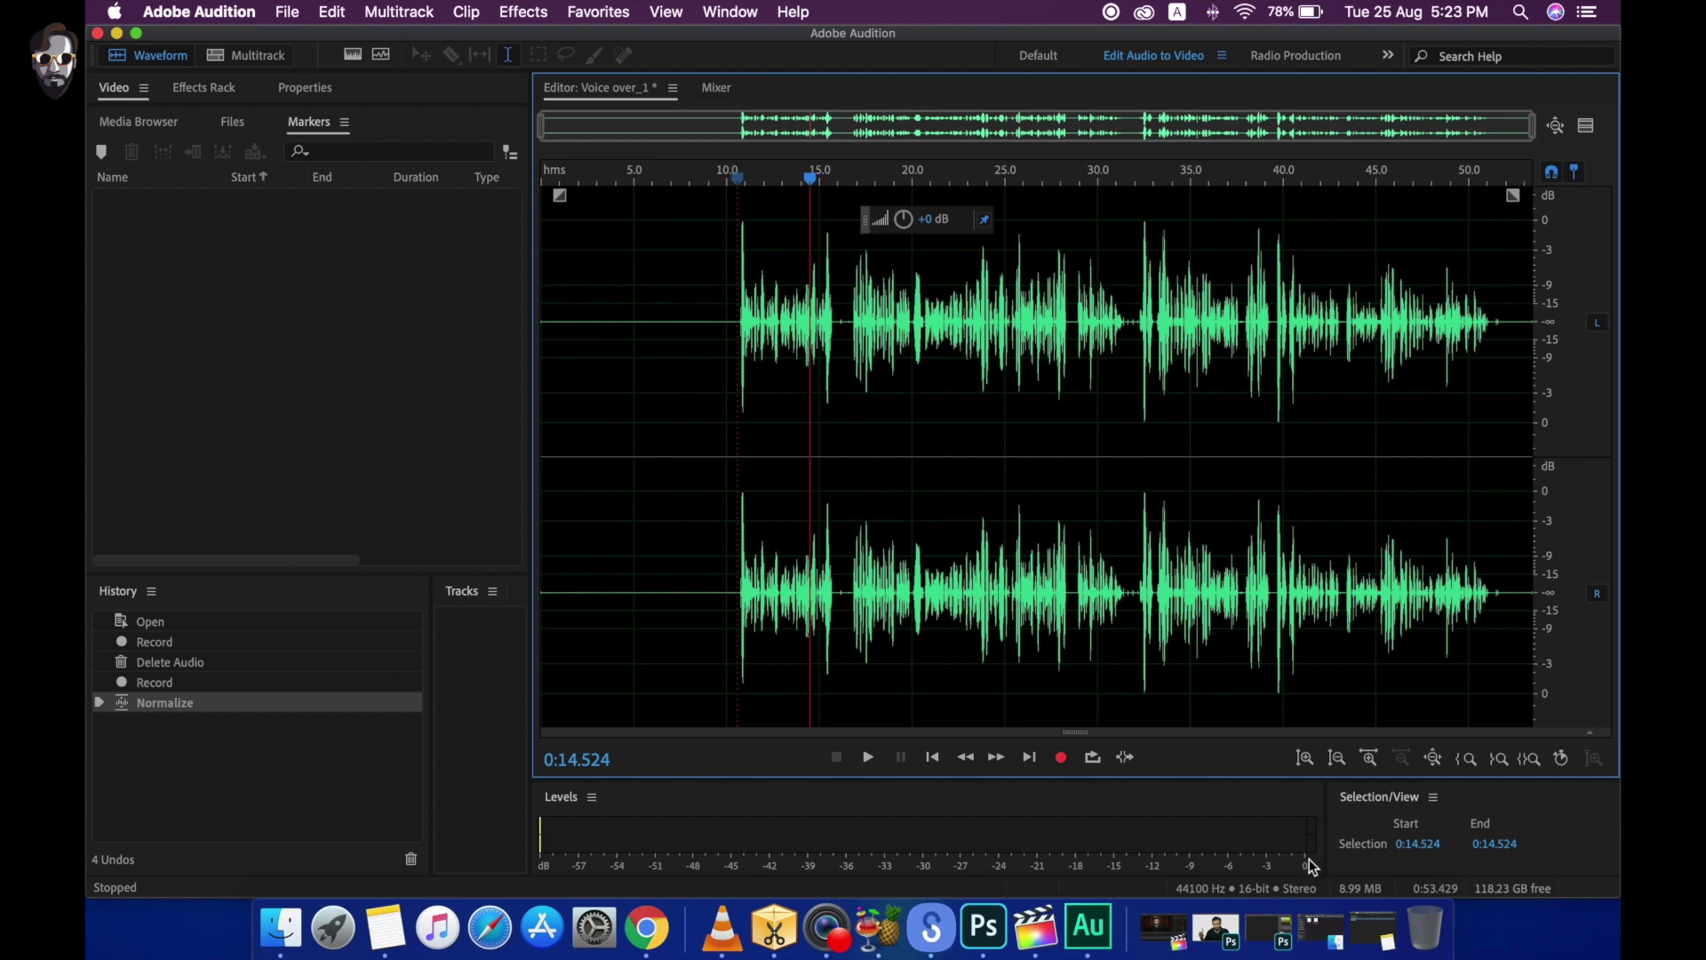
click(738, 363)
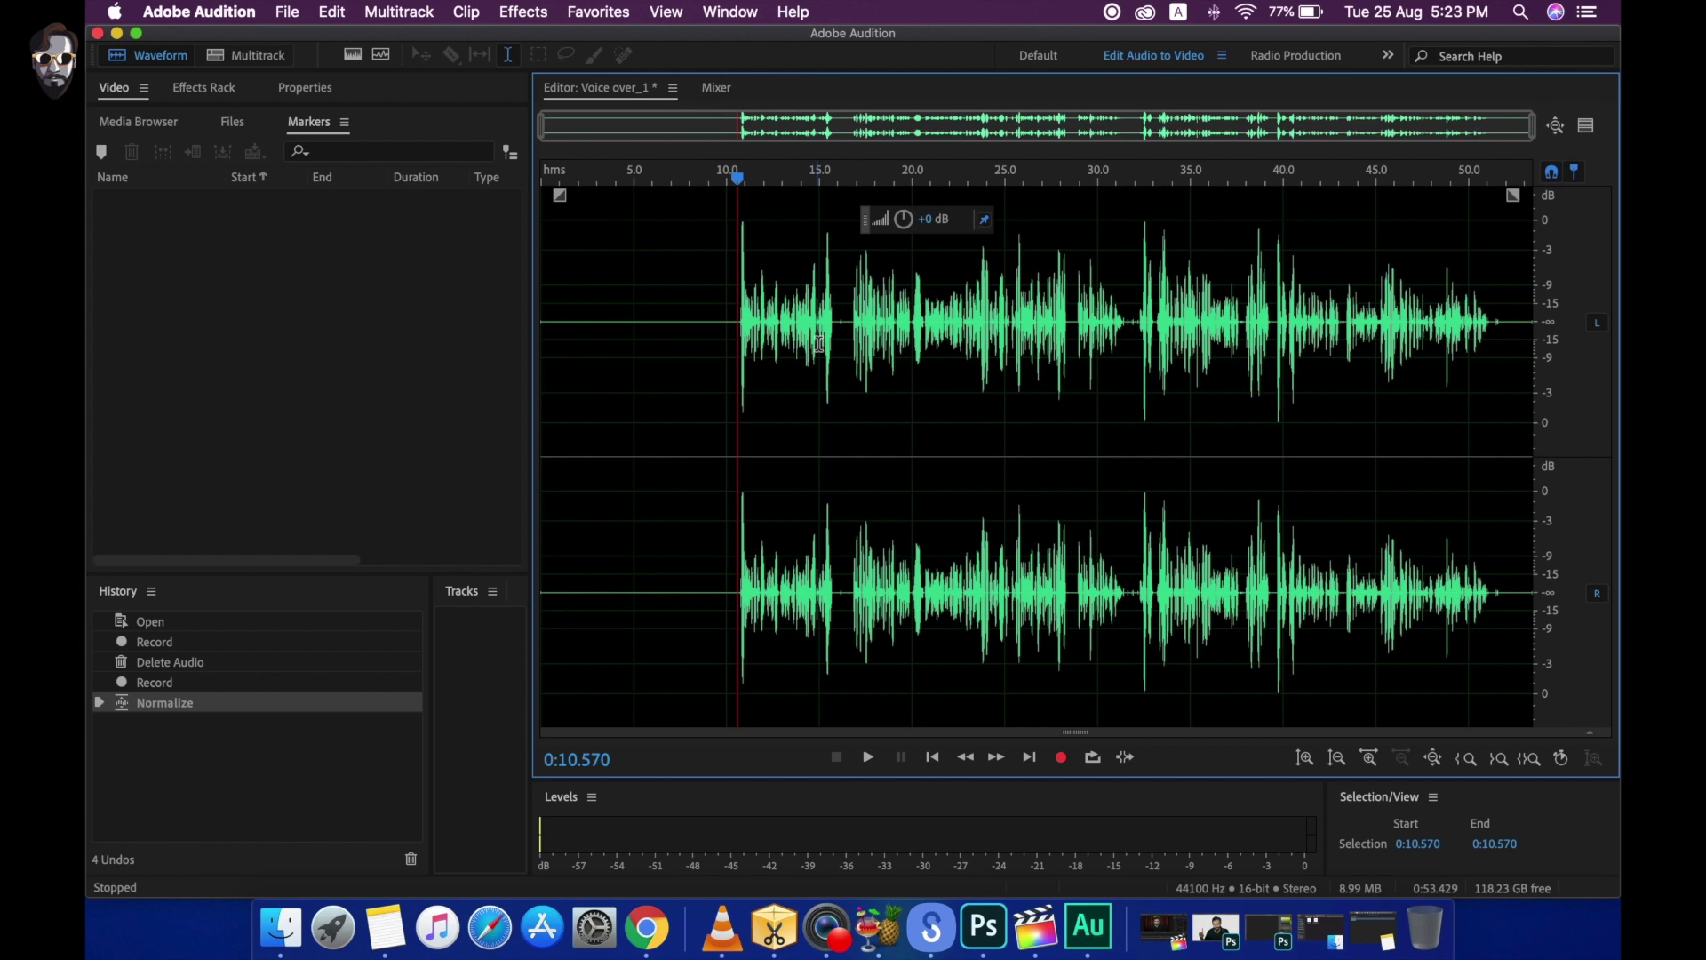
key(space)
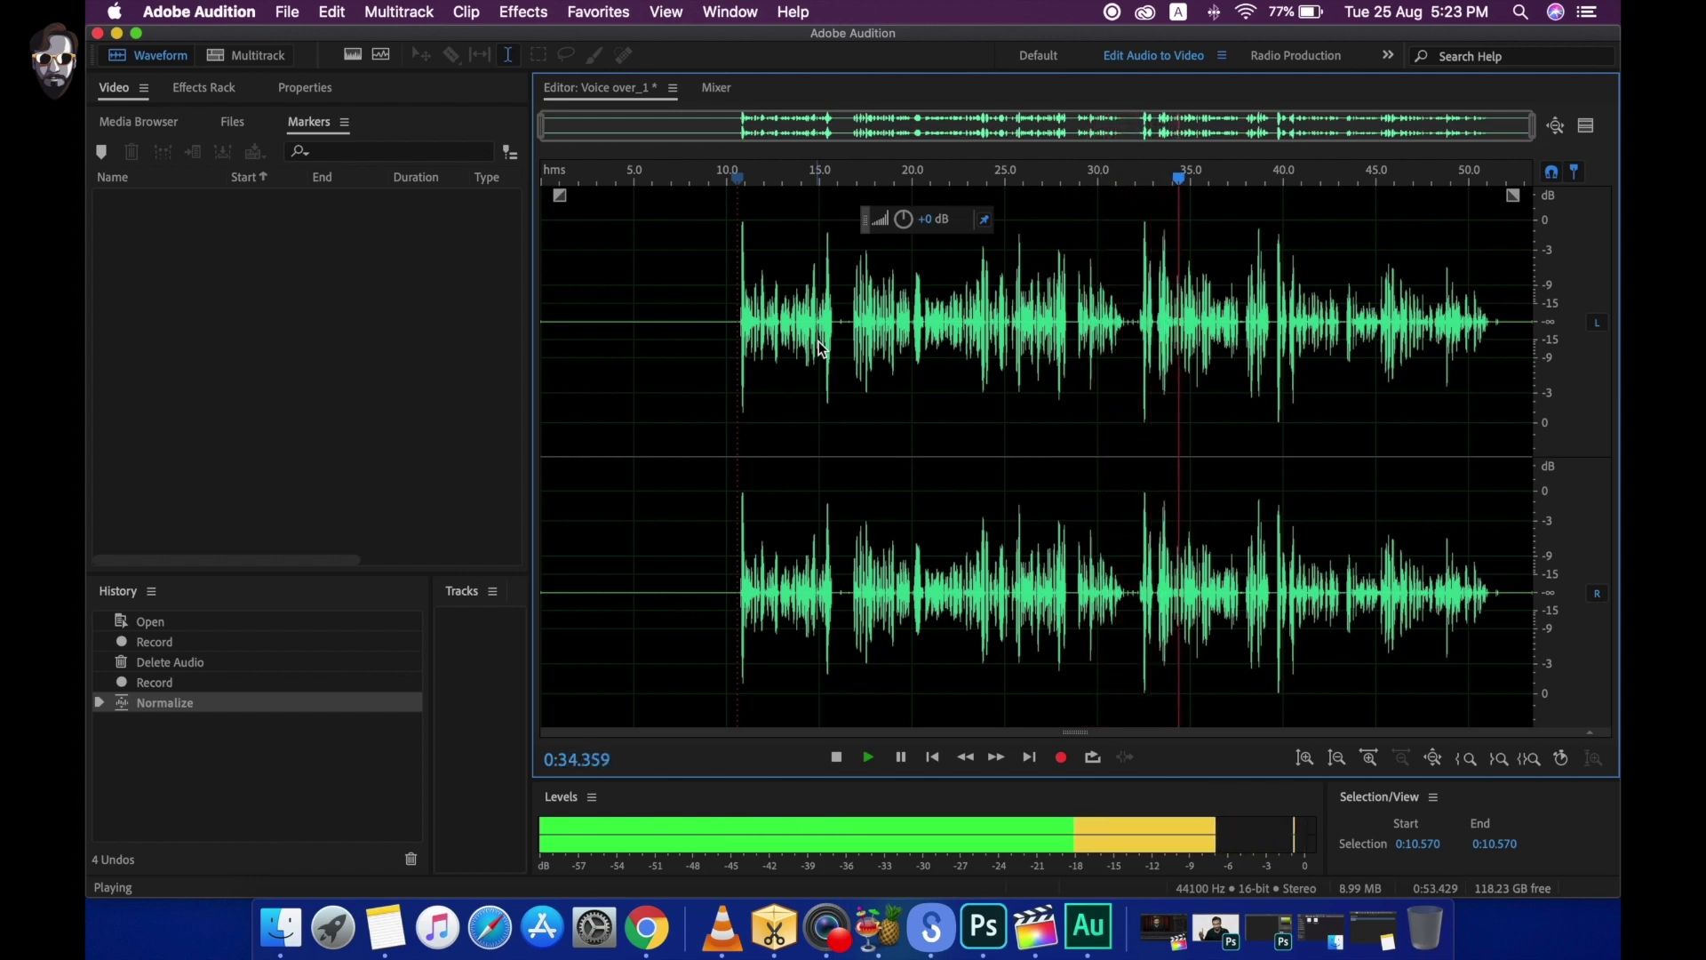
key(space)
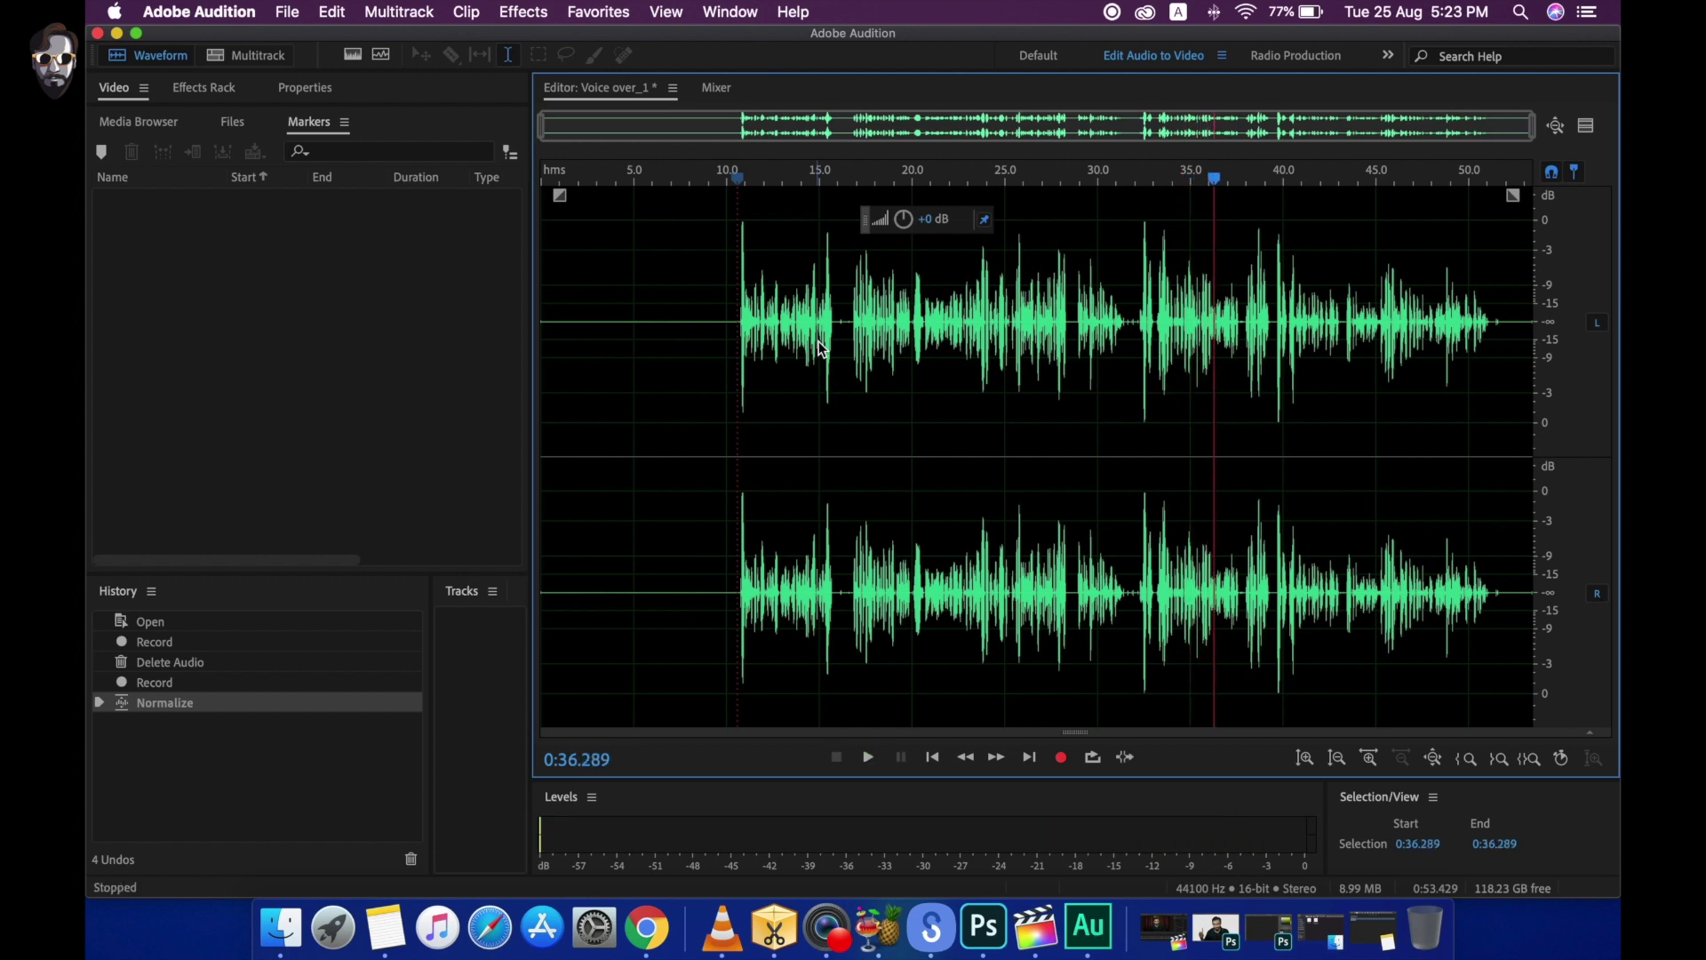
- Undo the normalization again and play the original take briefly from about 0:10 to compare its level
click(333, 14)
click(379, 38)
click(741, 365)
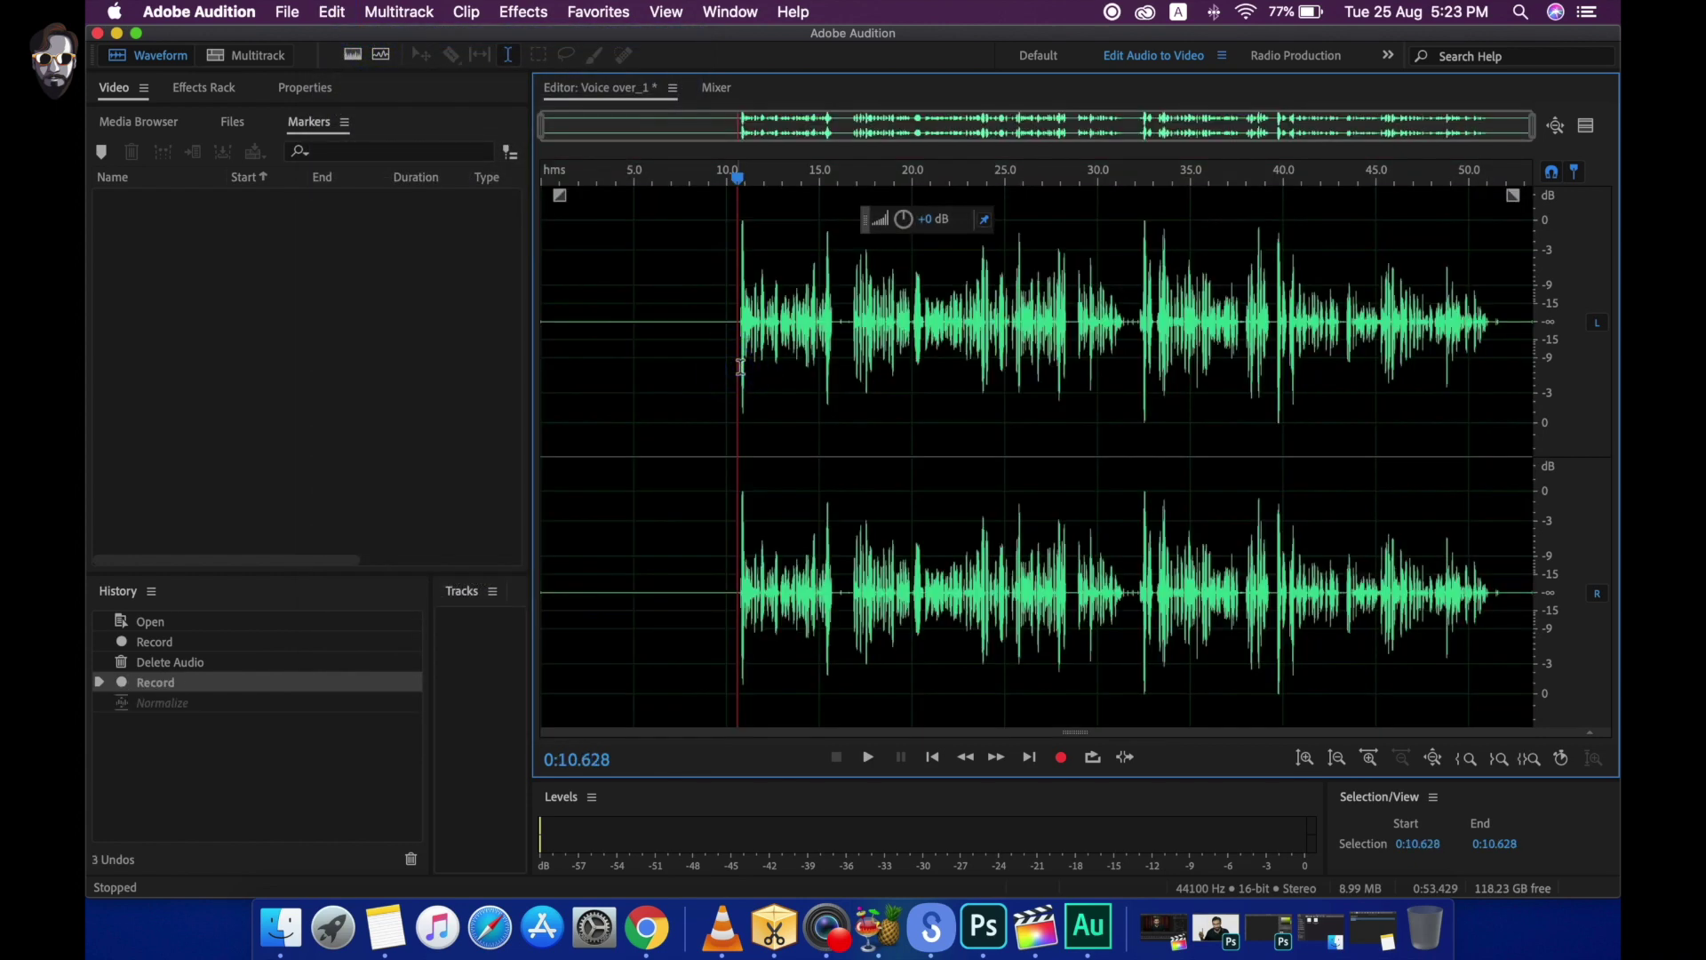
key(space)
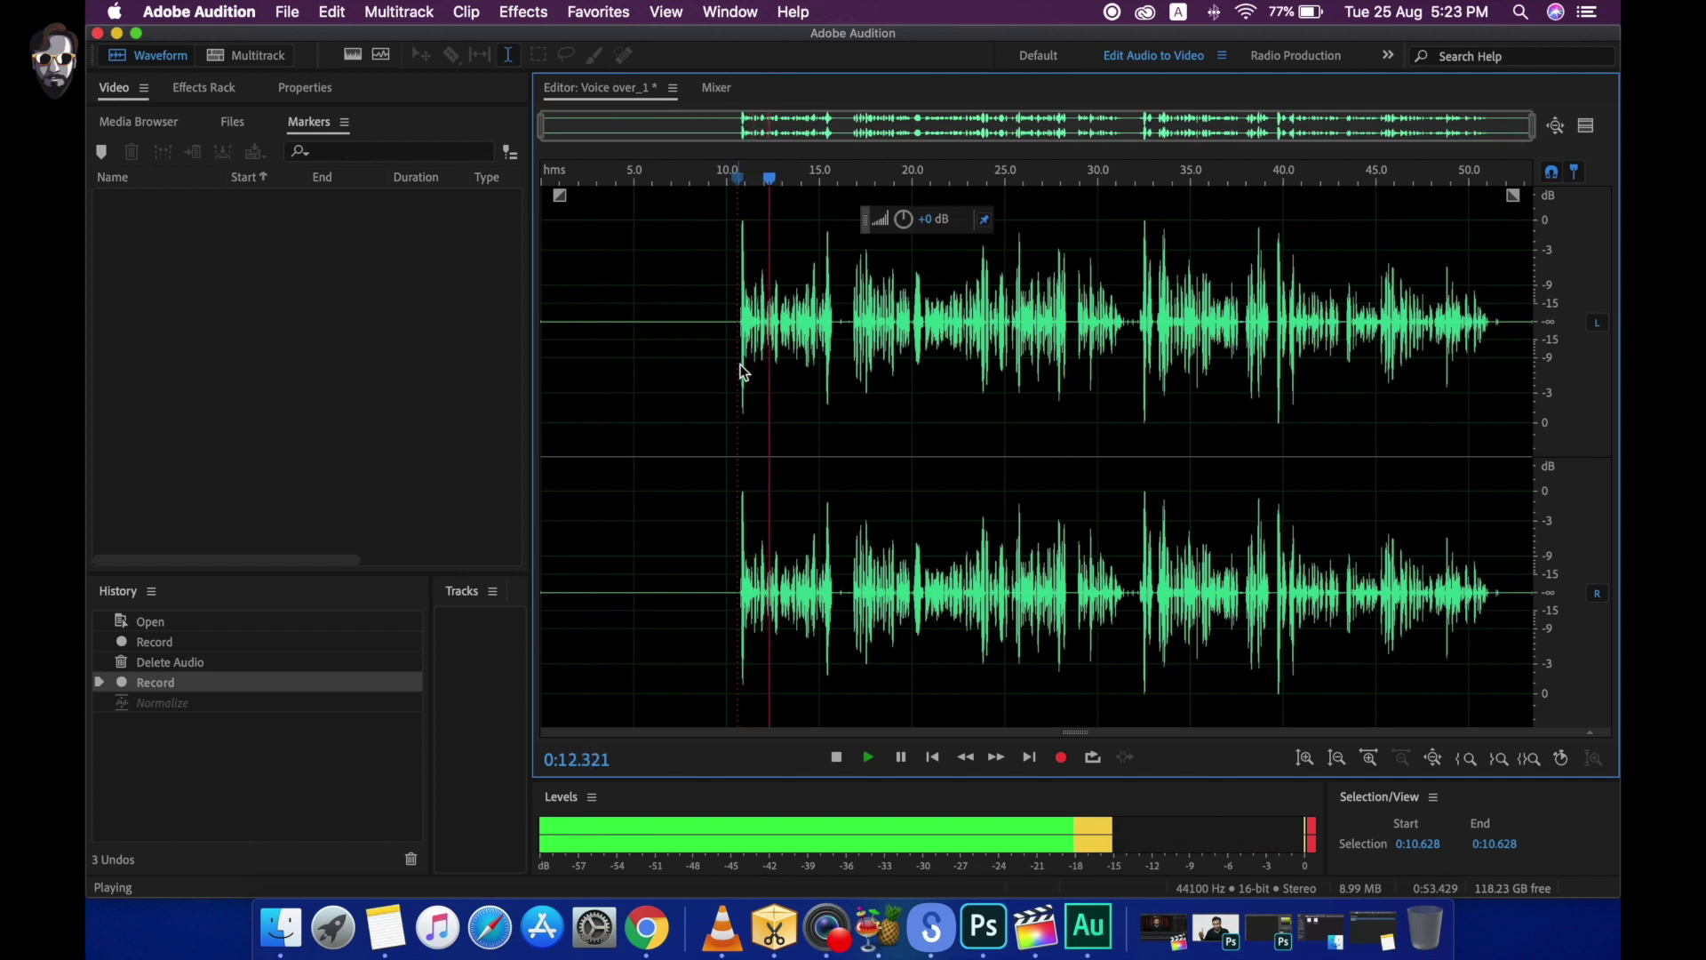
key(space)
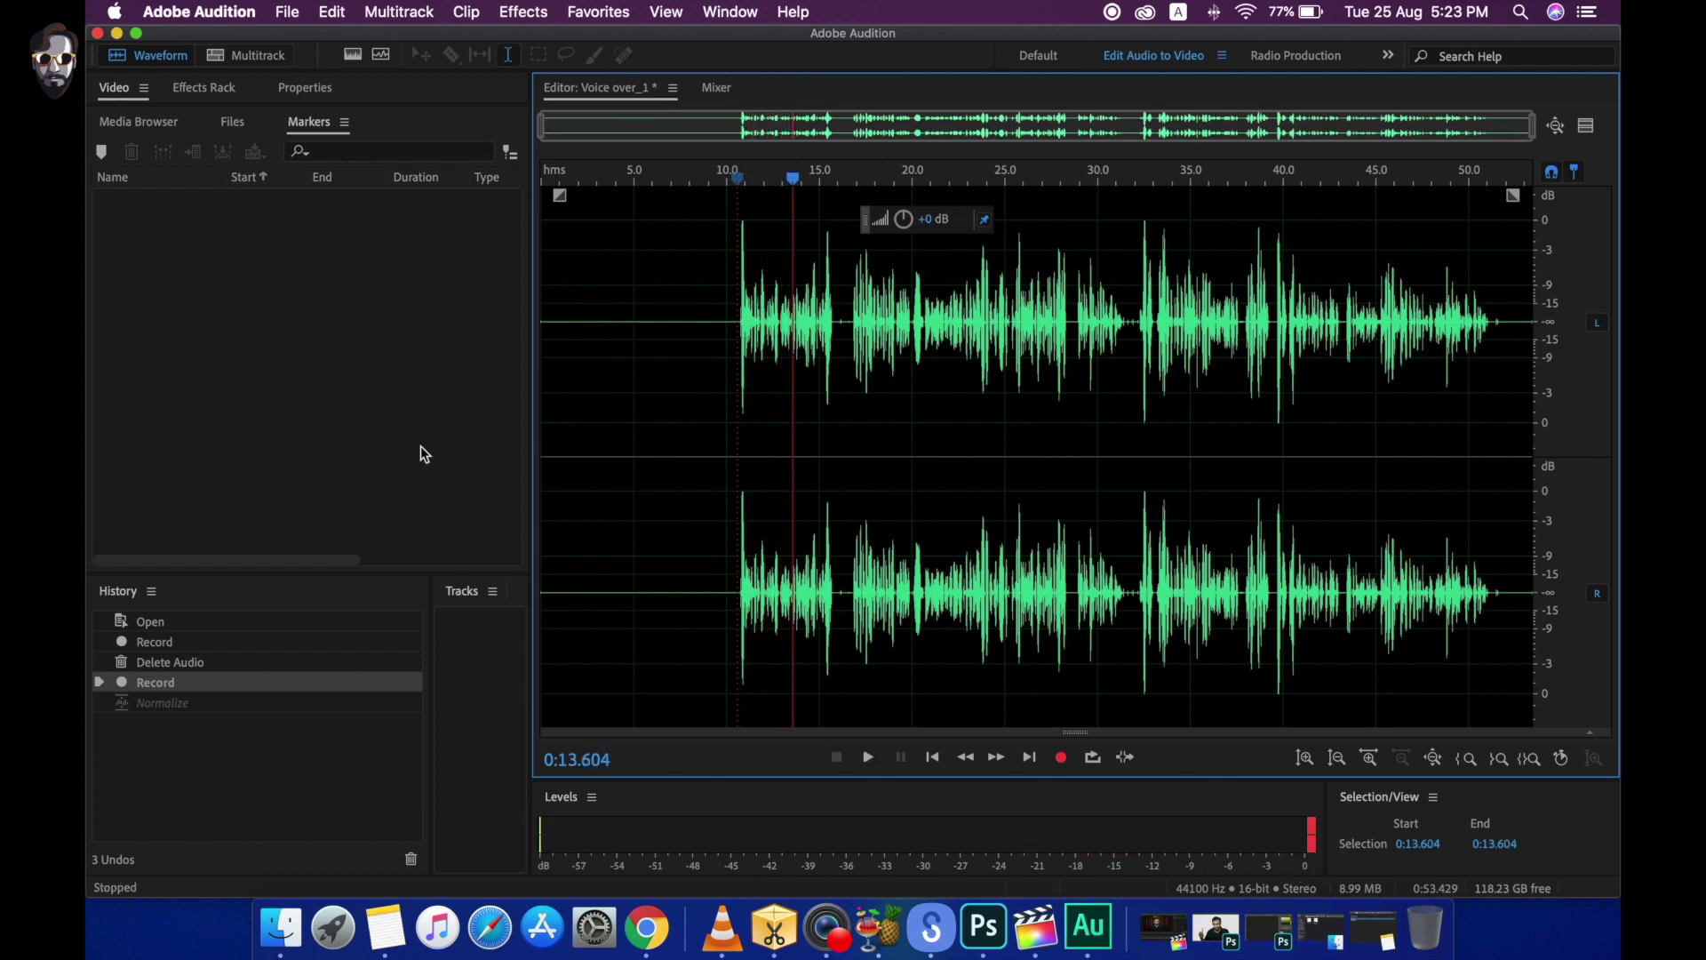
- Normalize the recording to -0.1 dB again with the favorite and select the entire waveform
click(600, 12)
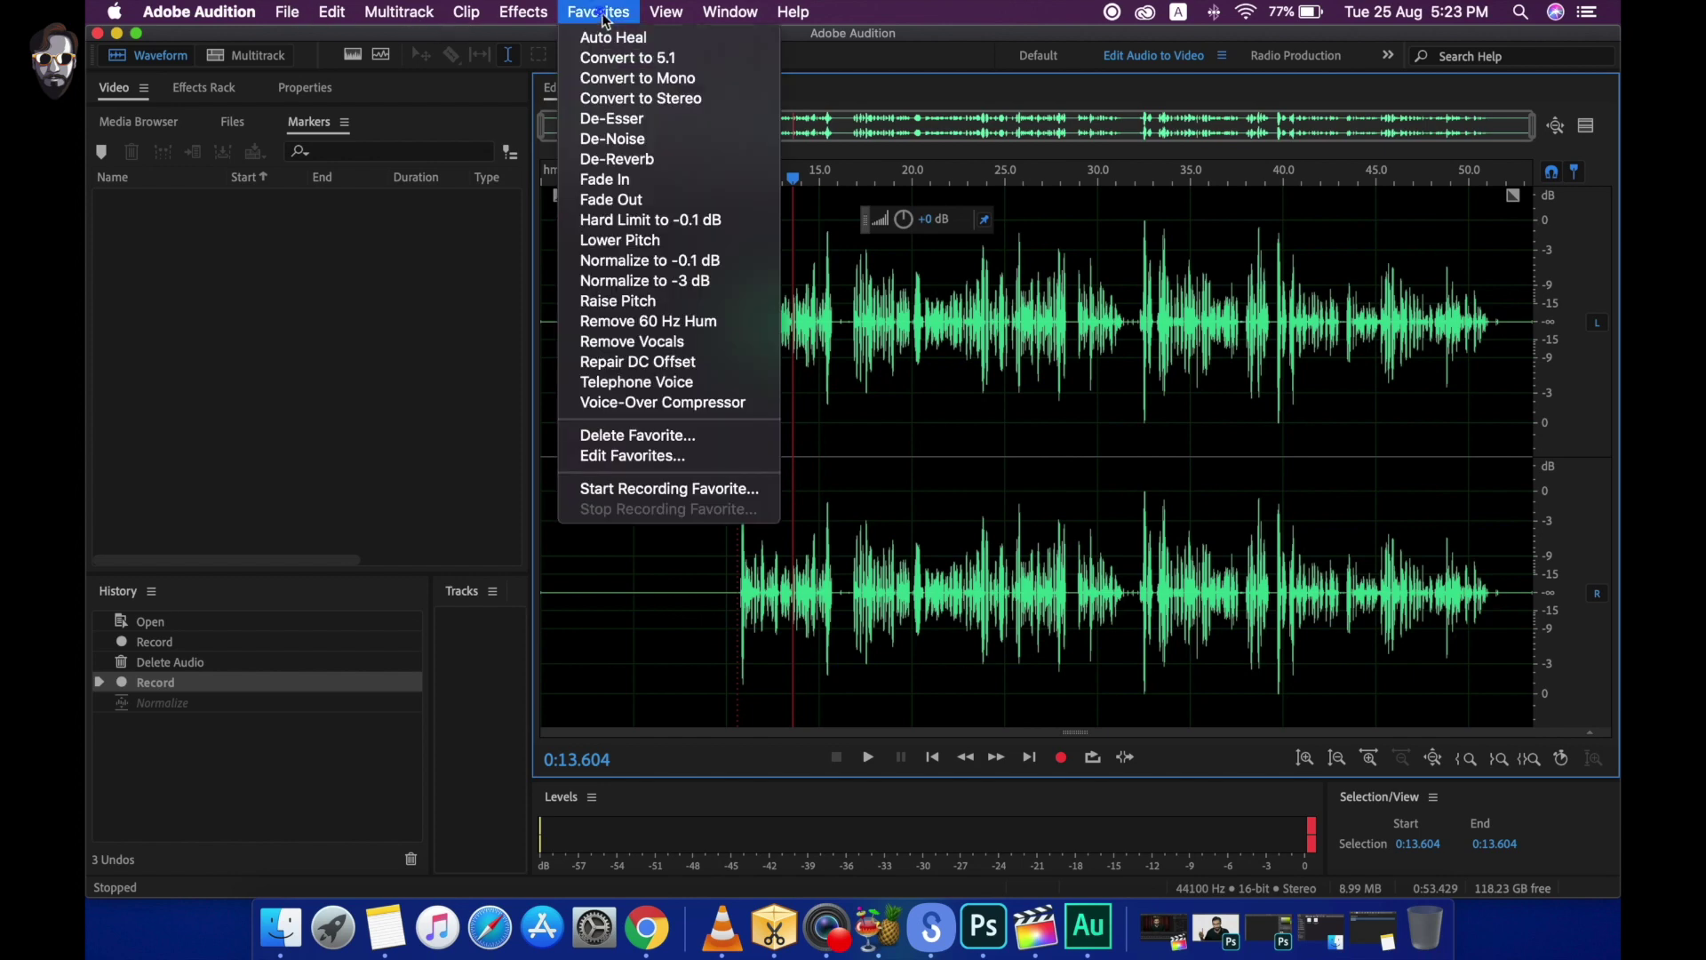
click(712, 261)
click(1060, 469)
click(1177, 413)
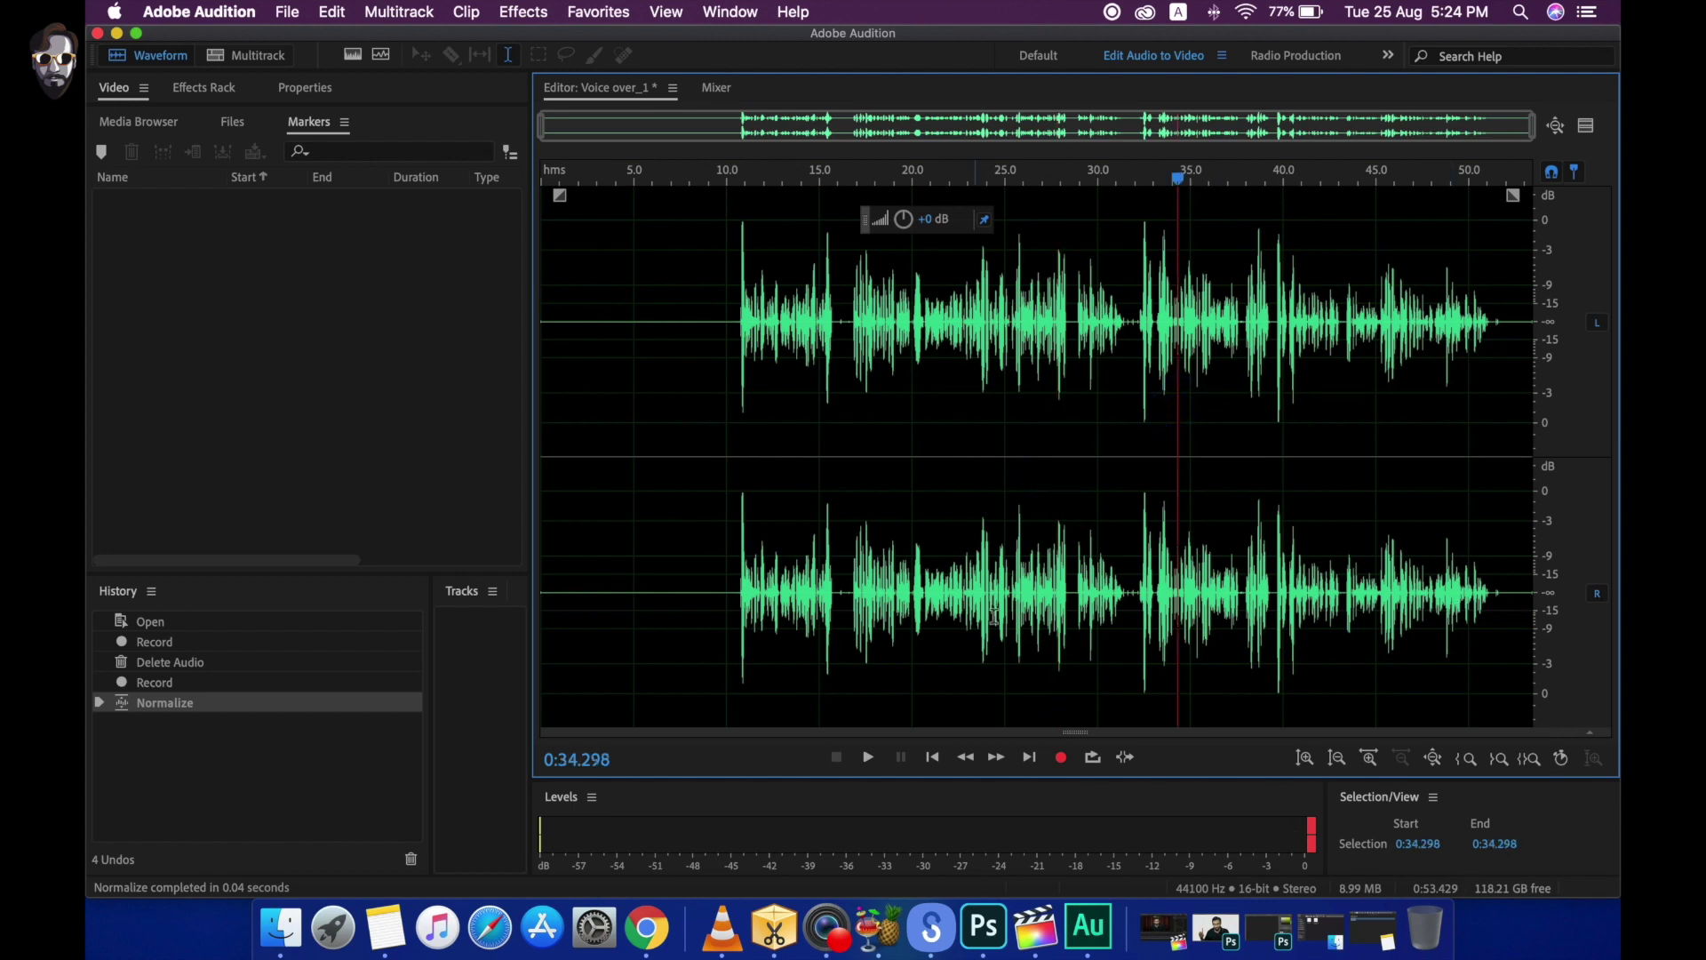
double_click(915, 436)
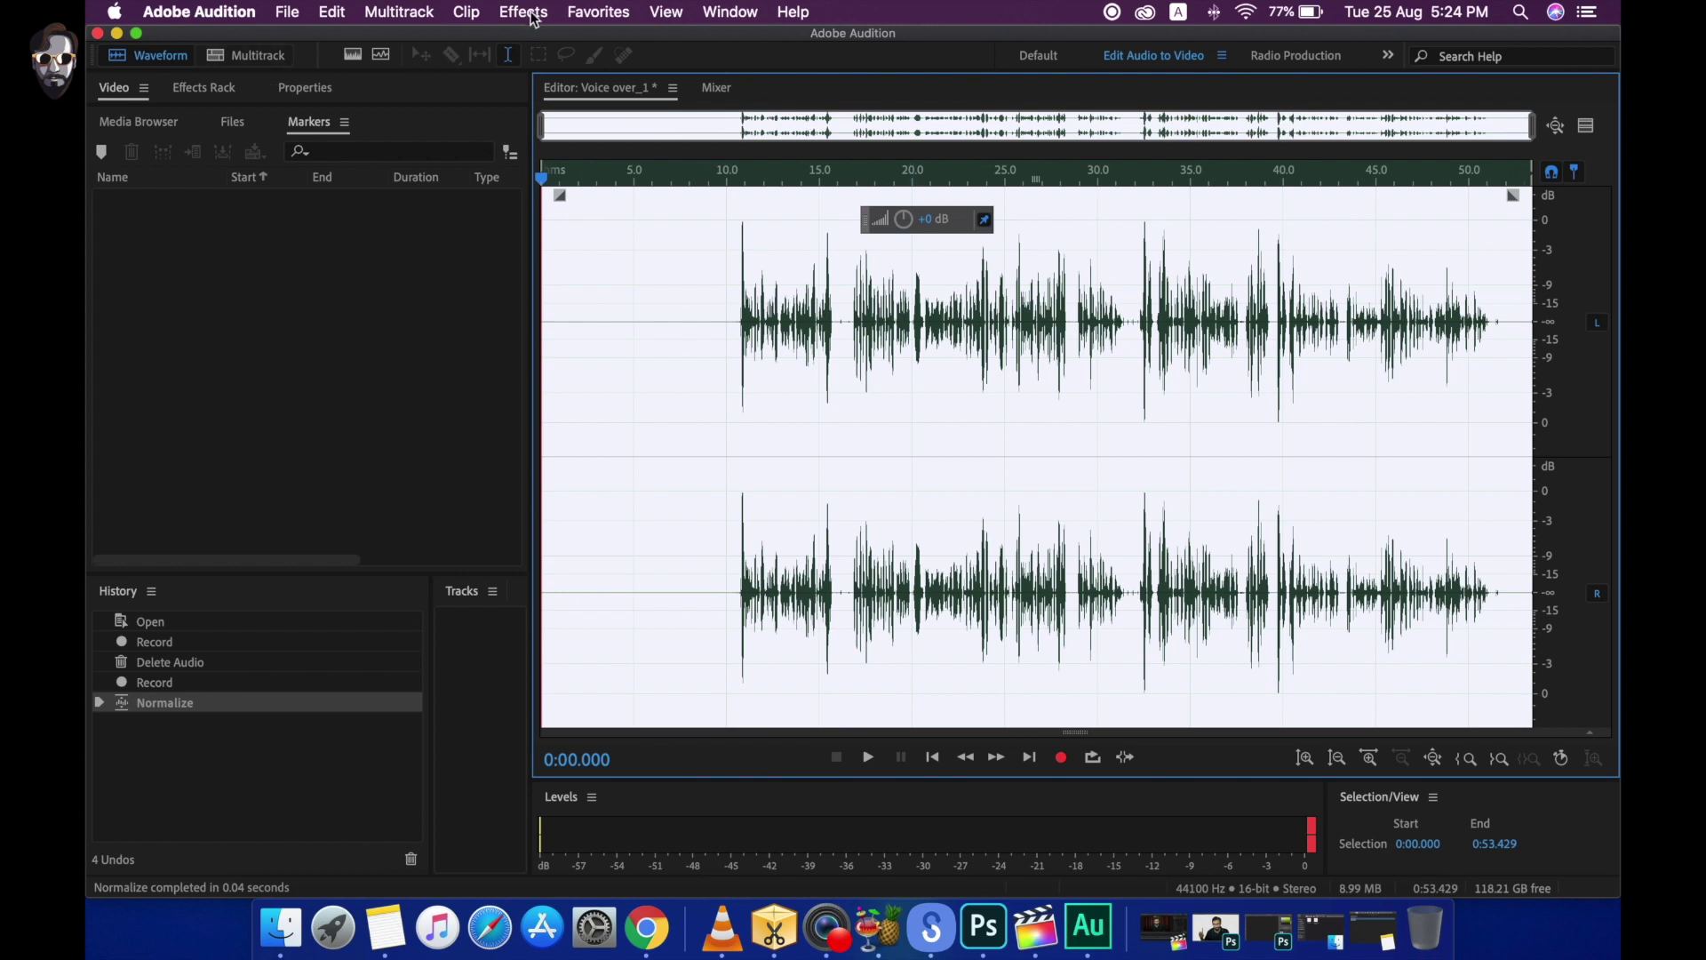
click(499, 20)
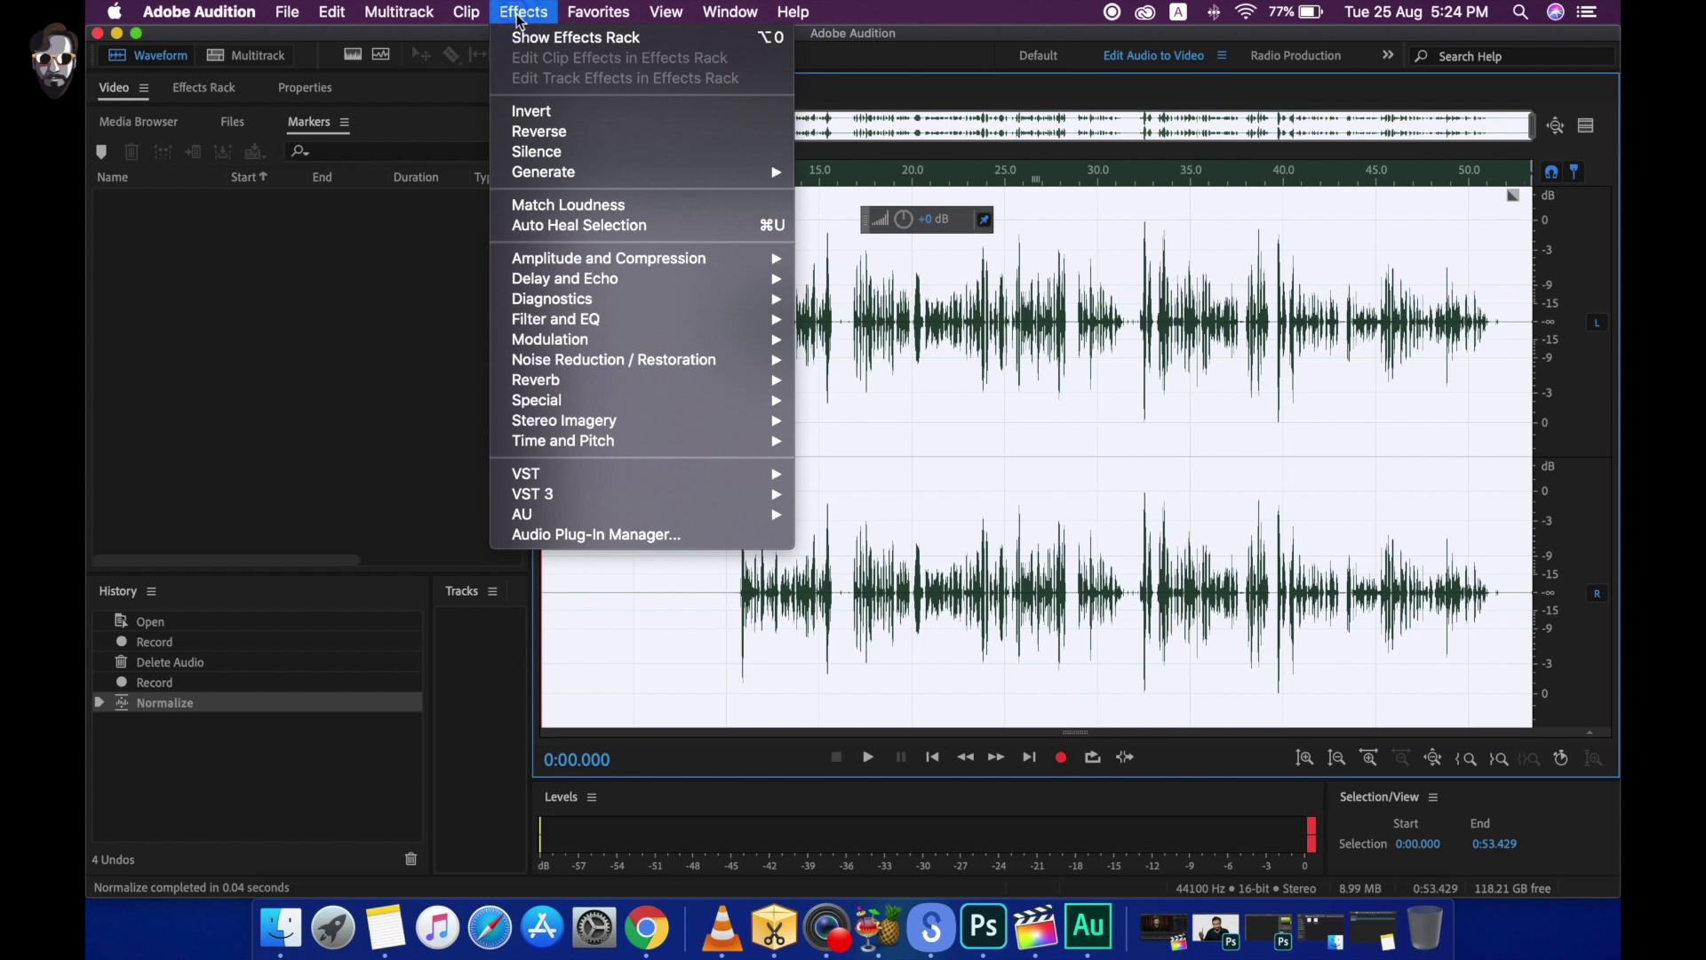
mouse_move(751, 285)
mouse_move(650, 300)
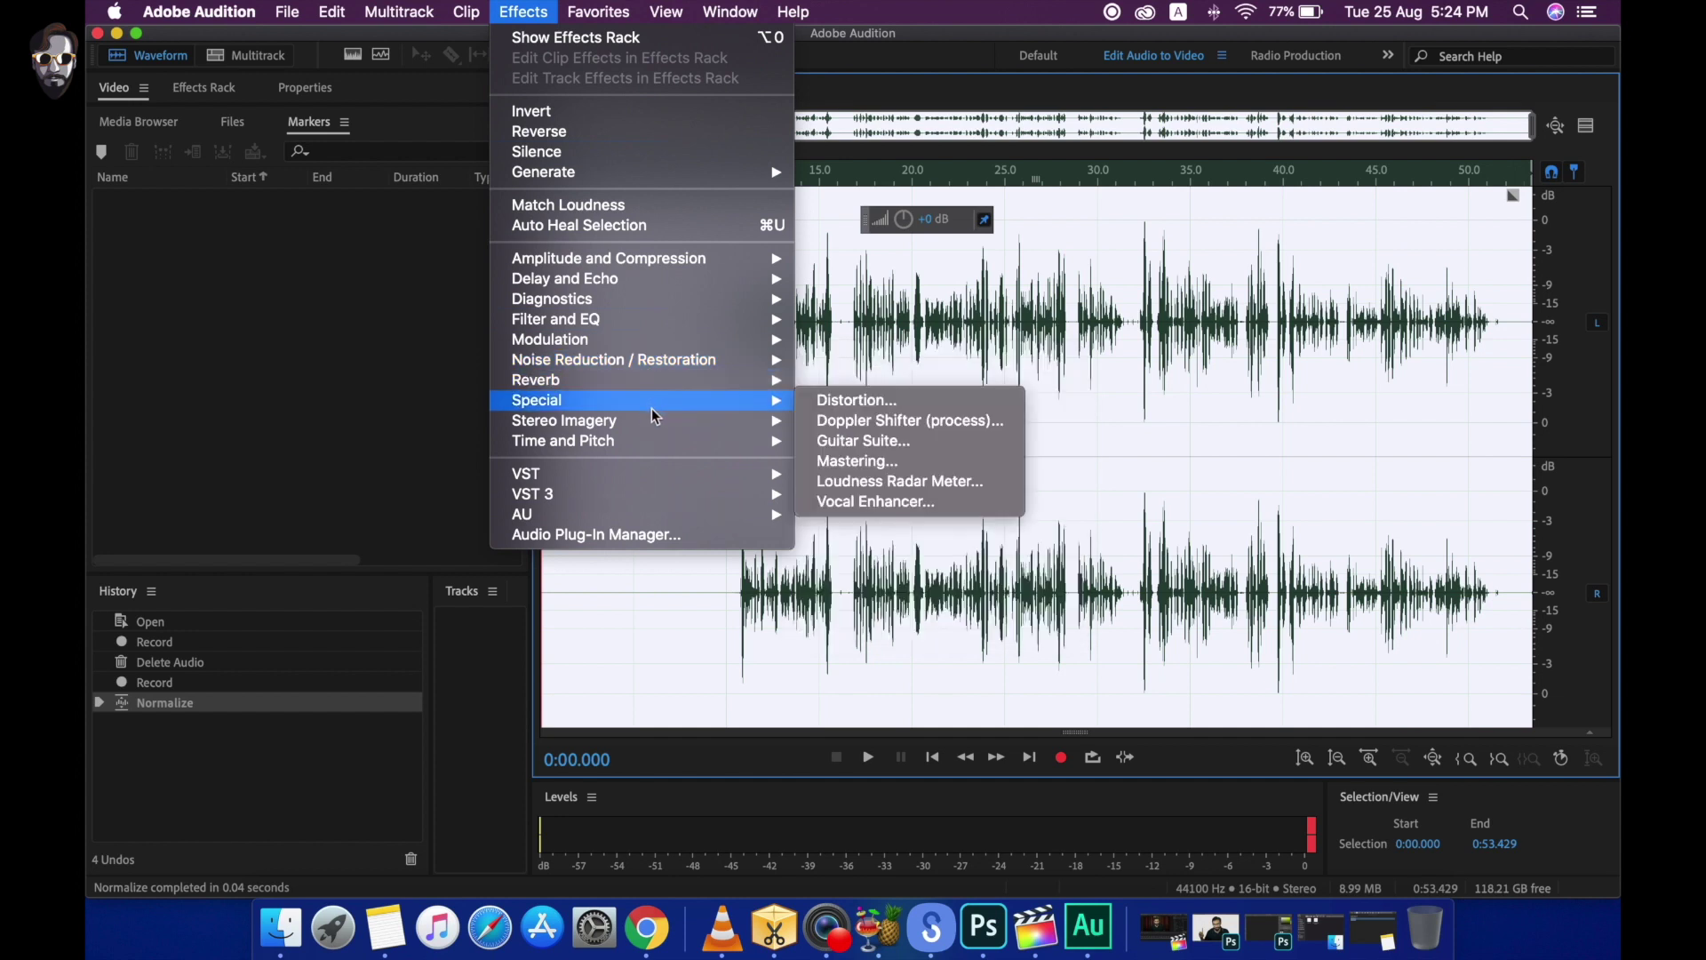
mouse_move(649, 448)
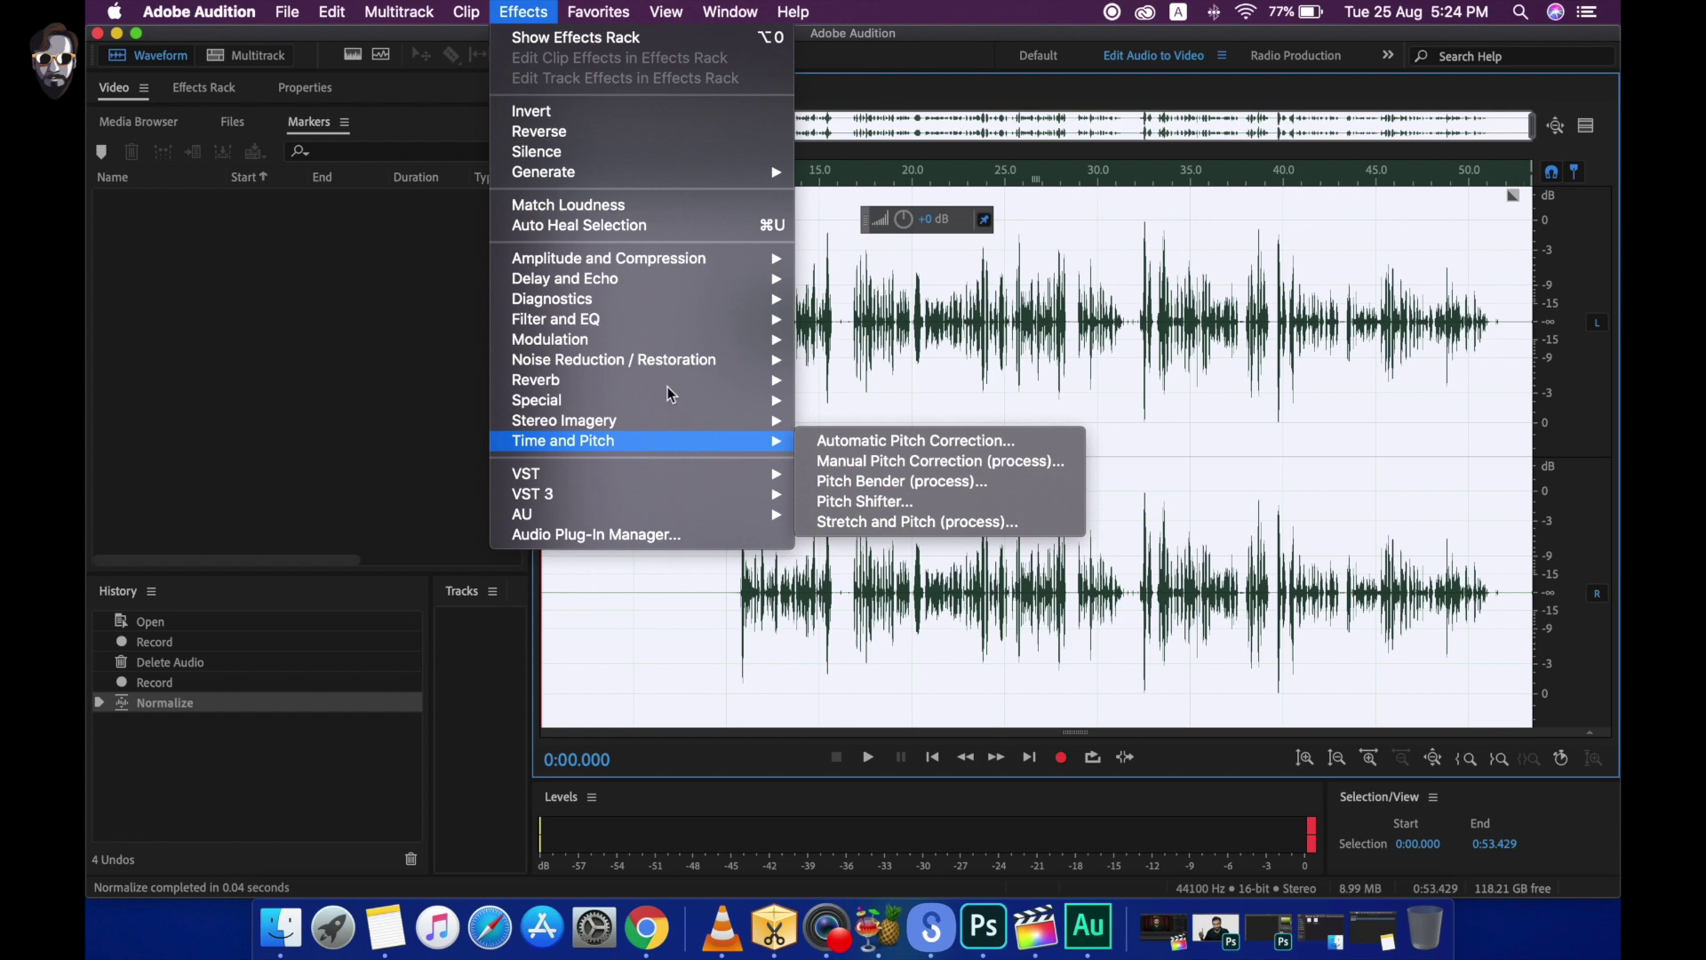
mouse_move(794, 11)
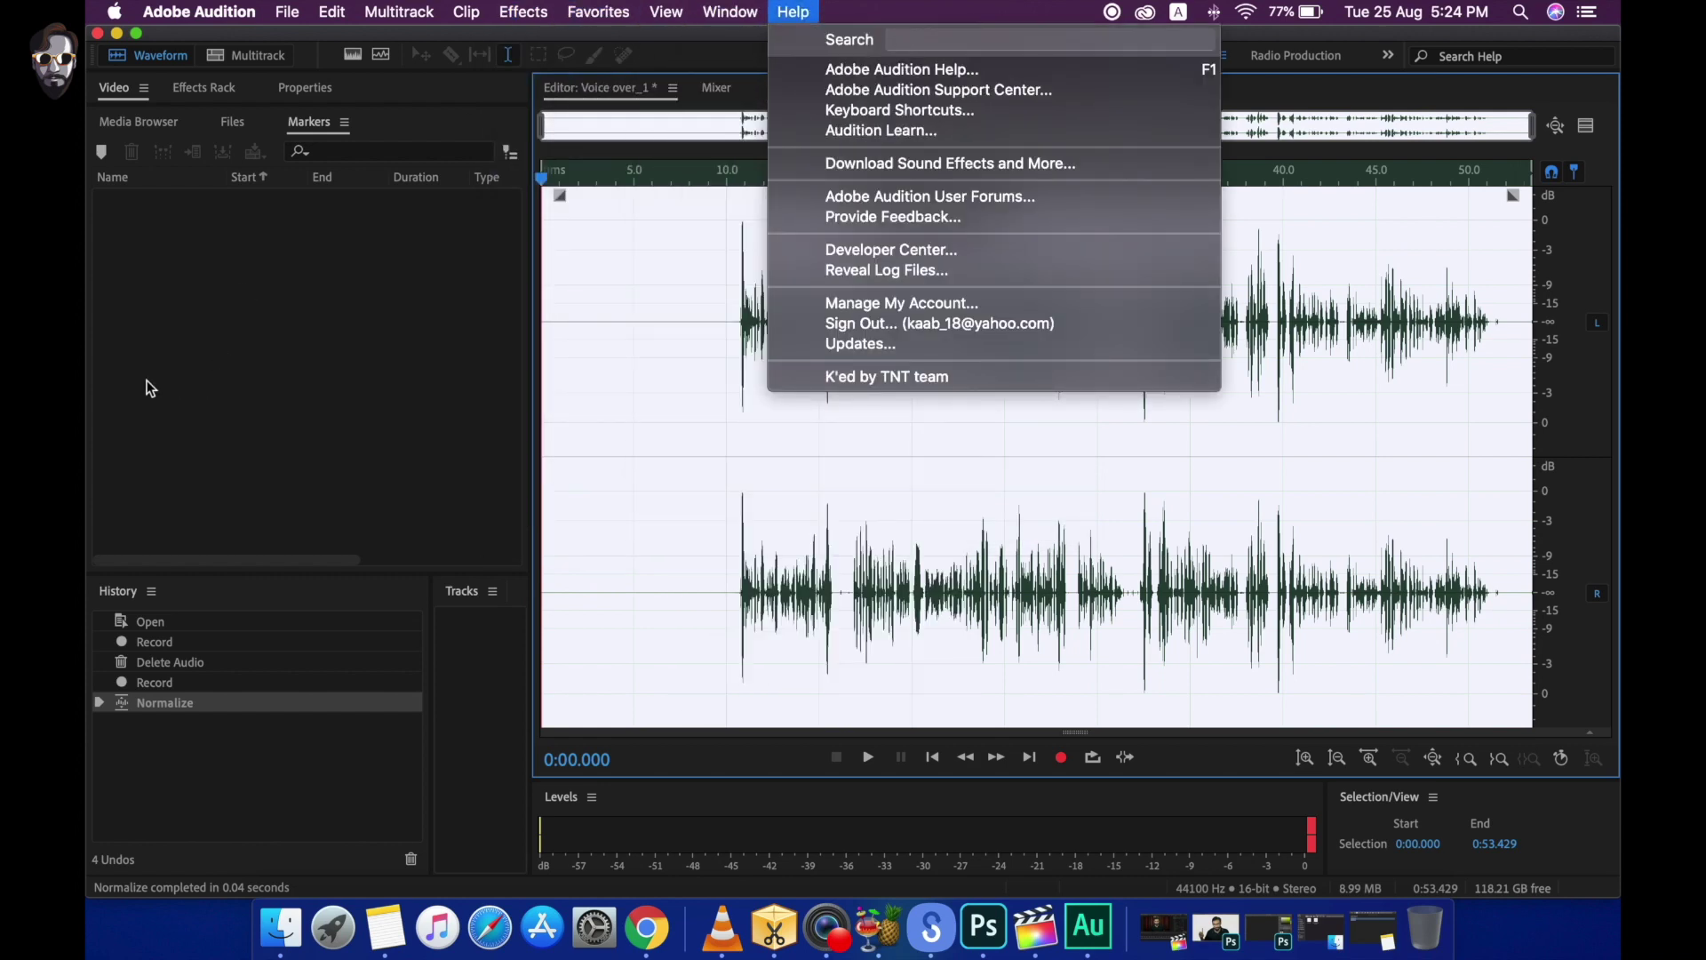
click(1169, 518)
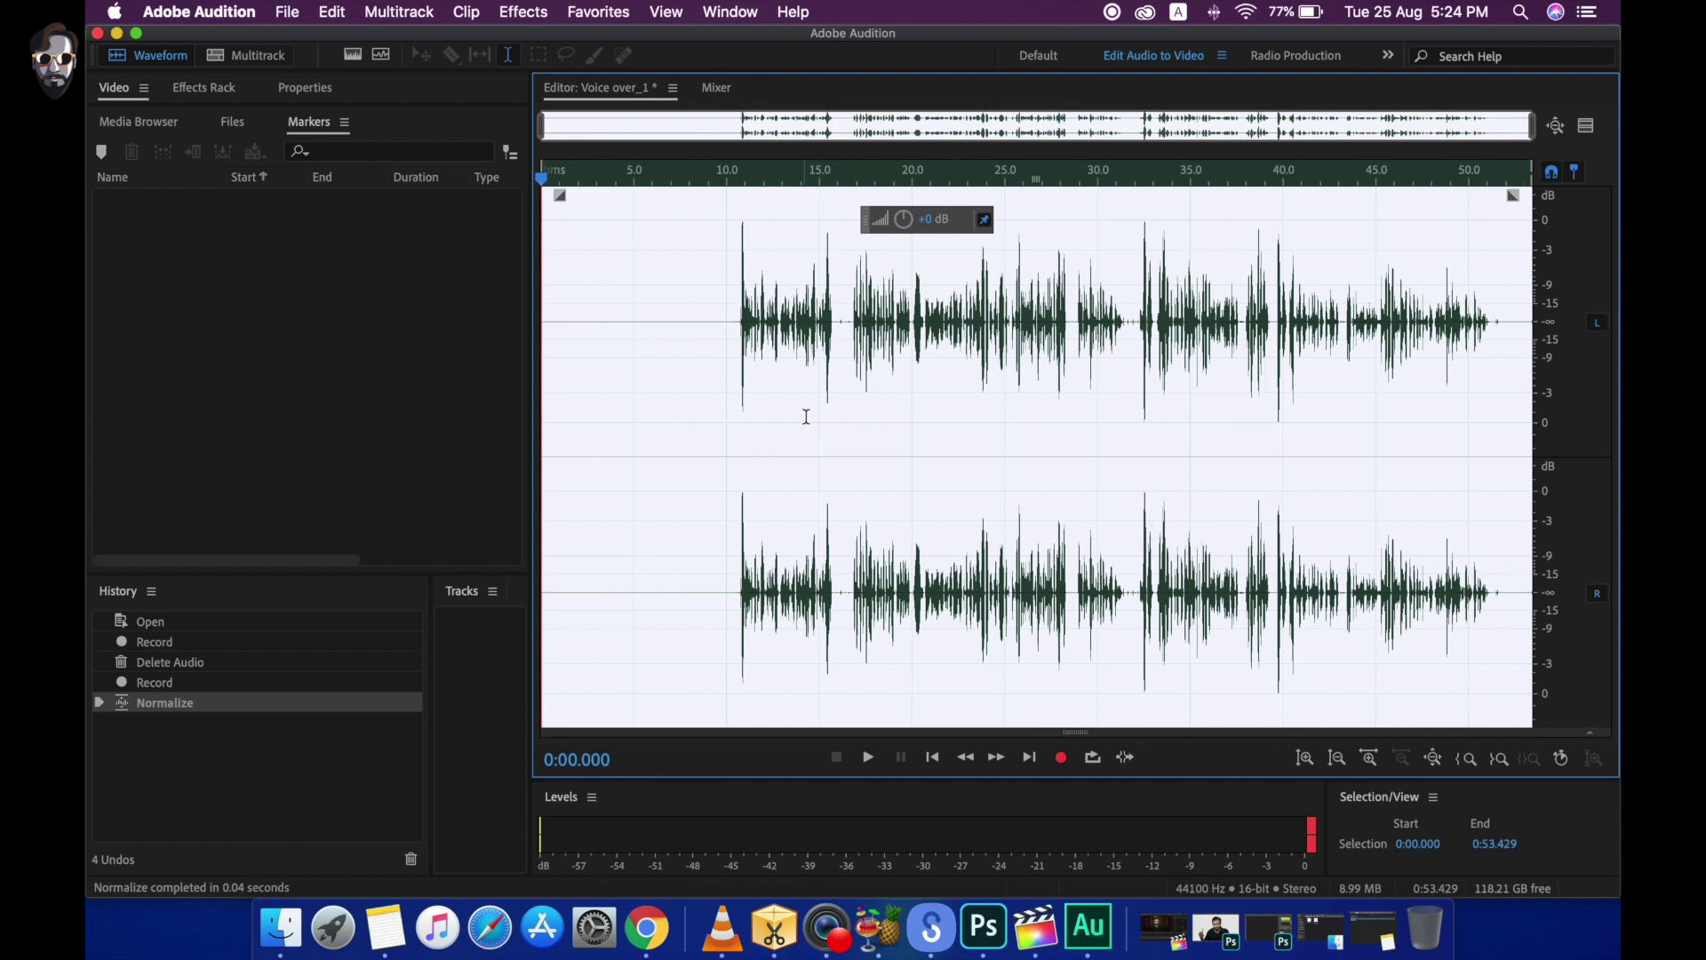
click(521, 14)
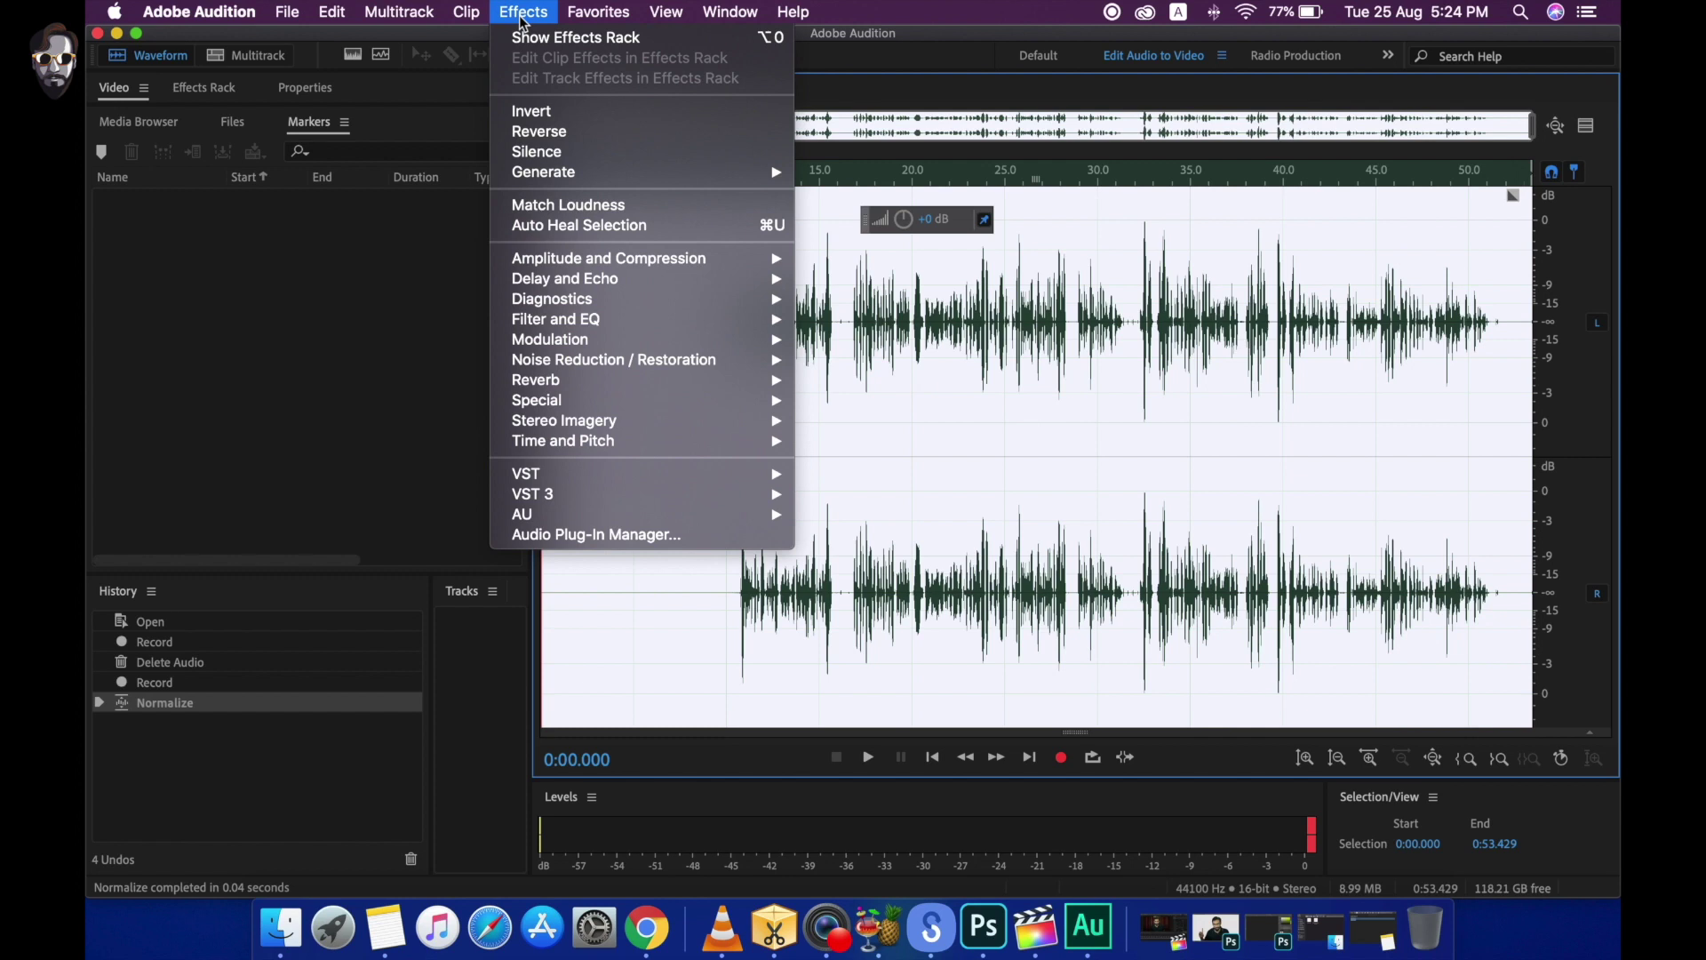
mouse_move(114, 12)
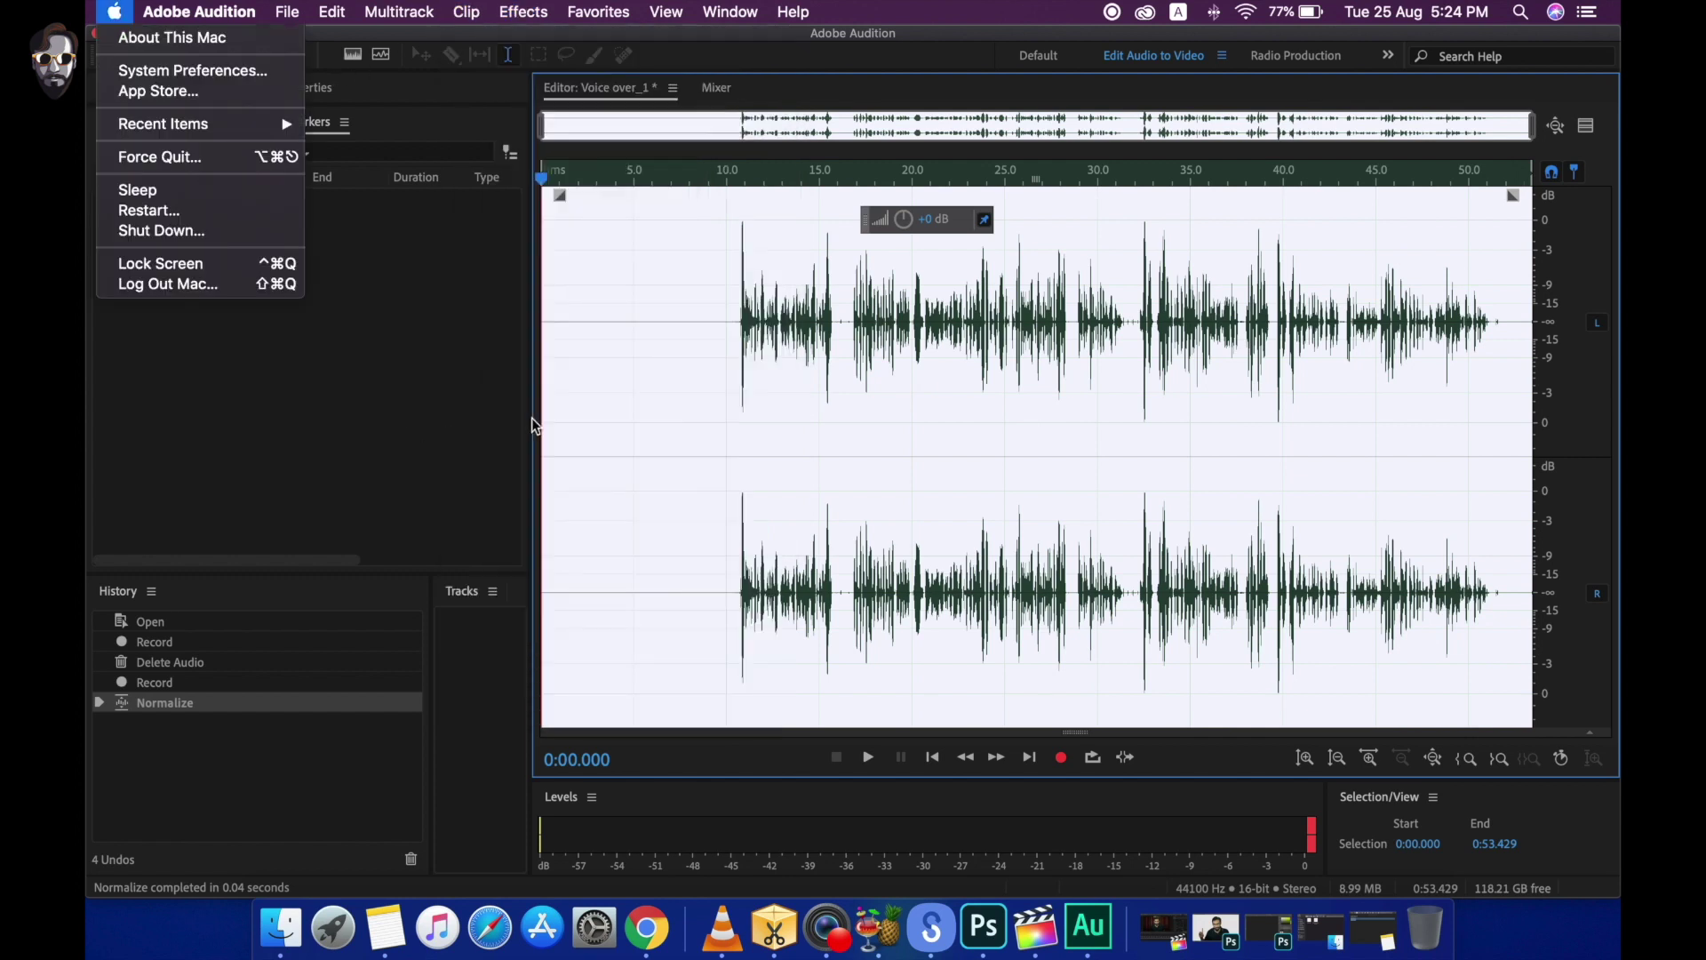
click(672, 370)
- Select the entire voice recording and open the Vocal Enhancer effect for it
double_click(840, 428)
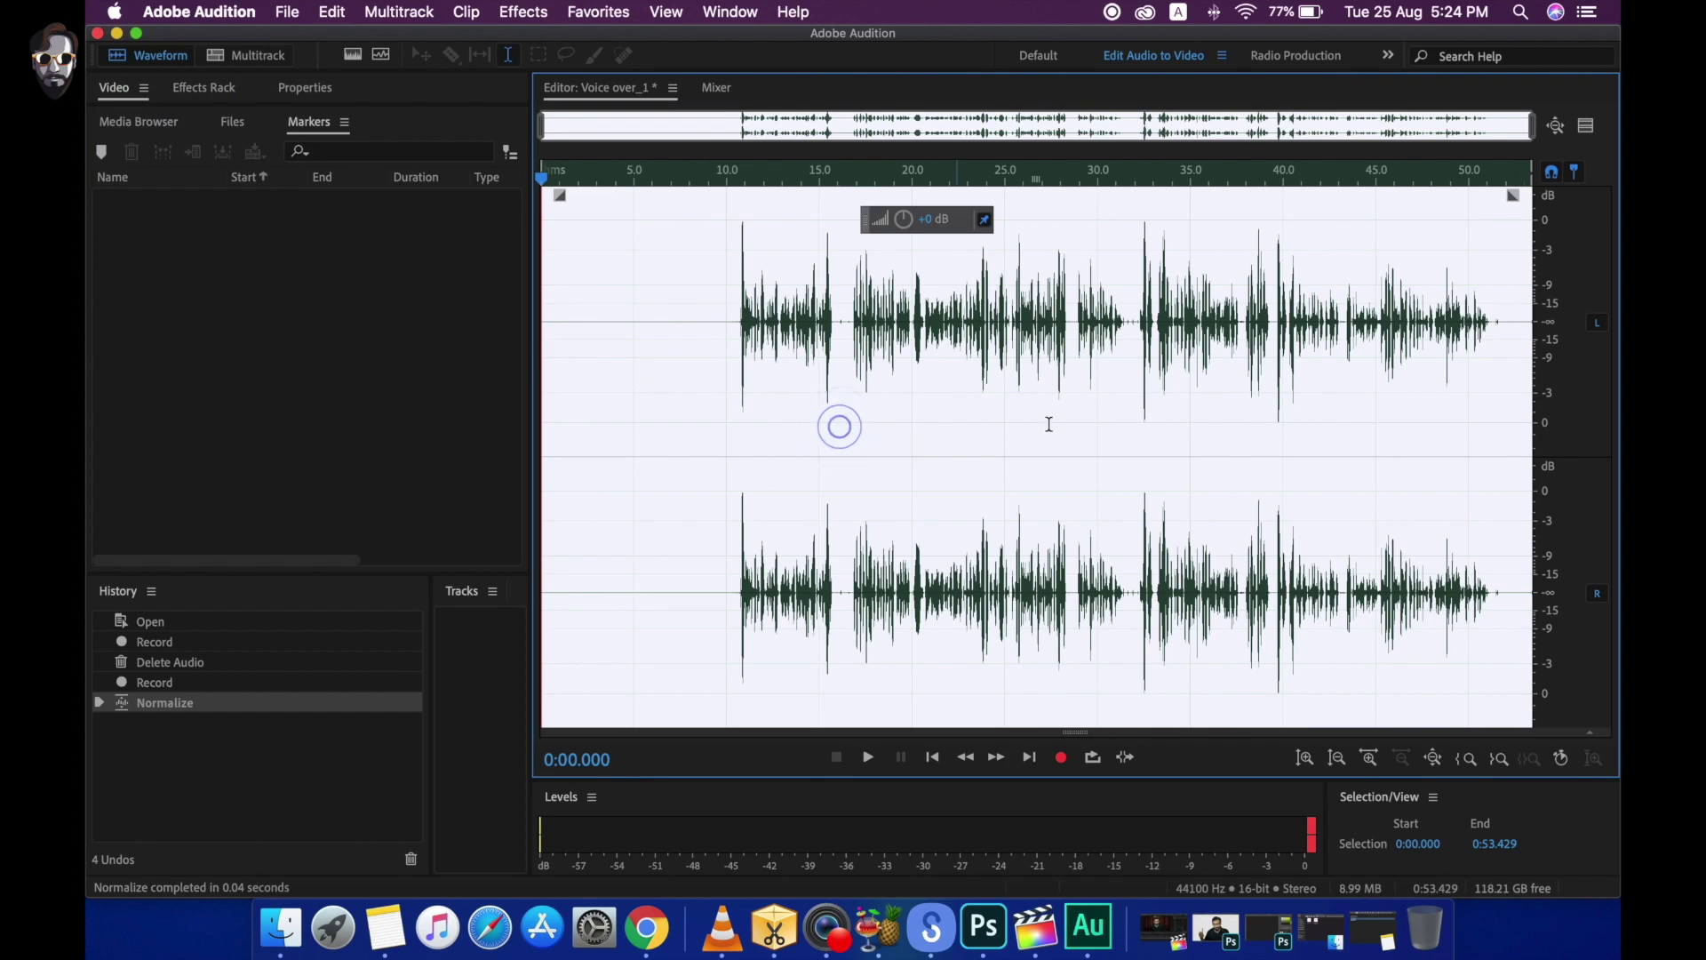
click(1055, 423)
double_click(975, 438)
click(516, 14)
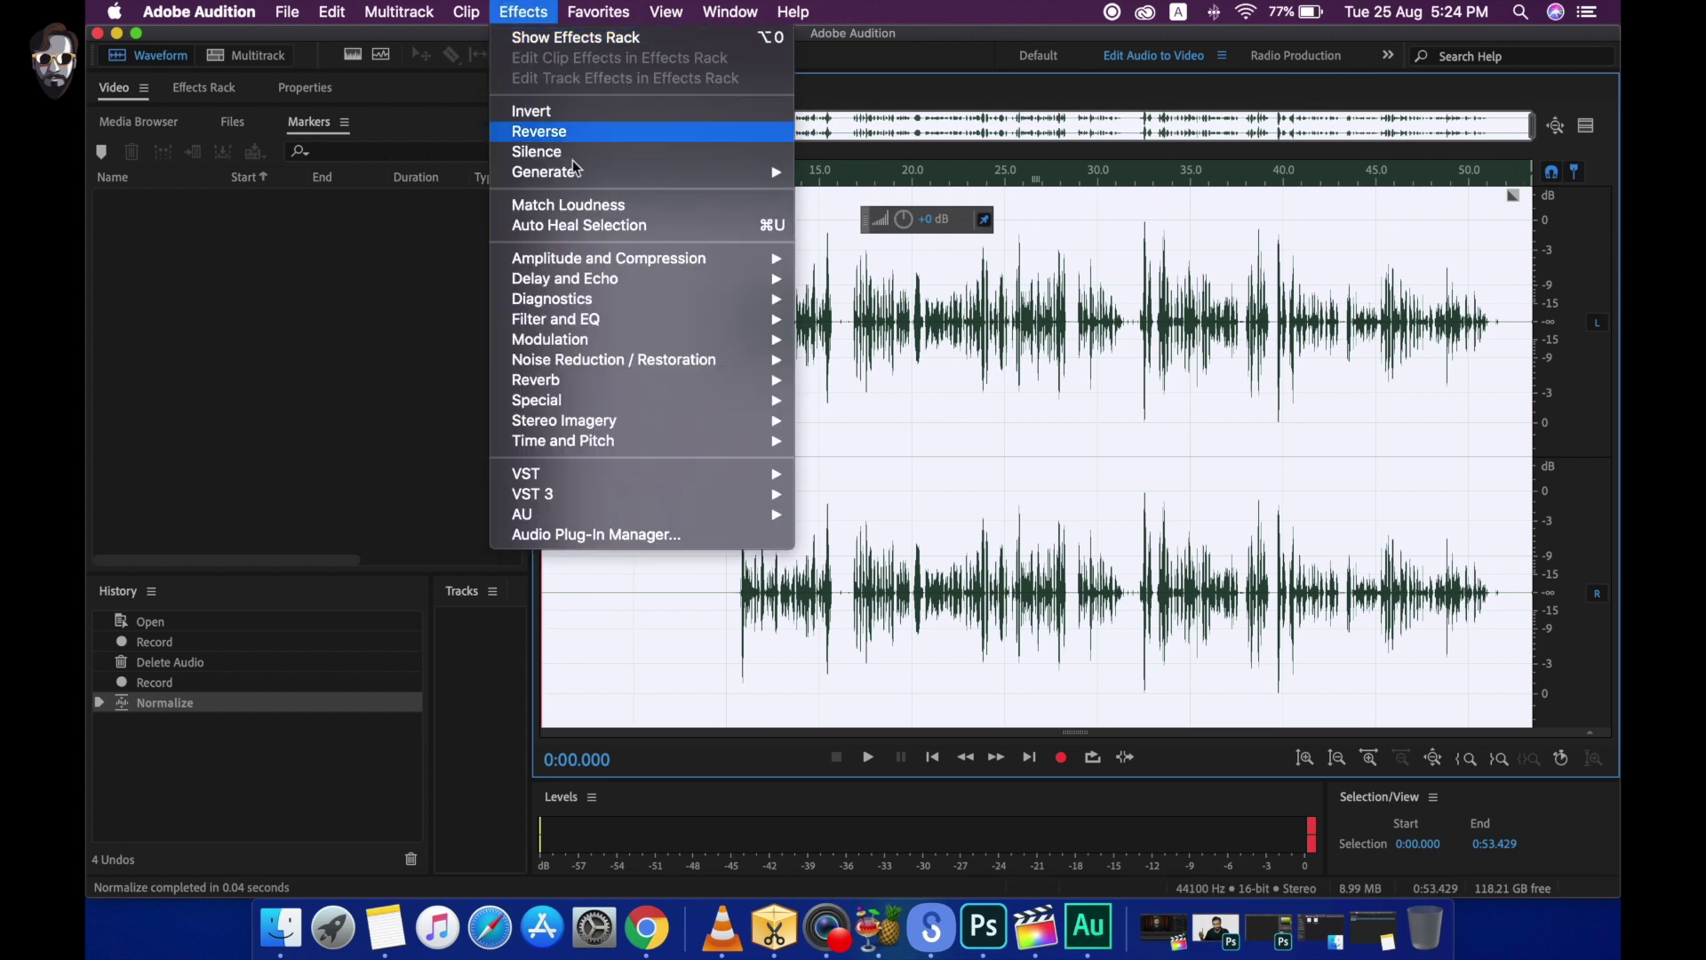
mouse_move(718, 402)
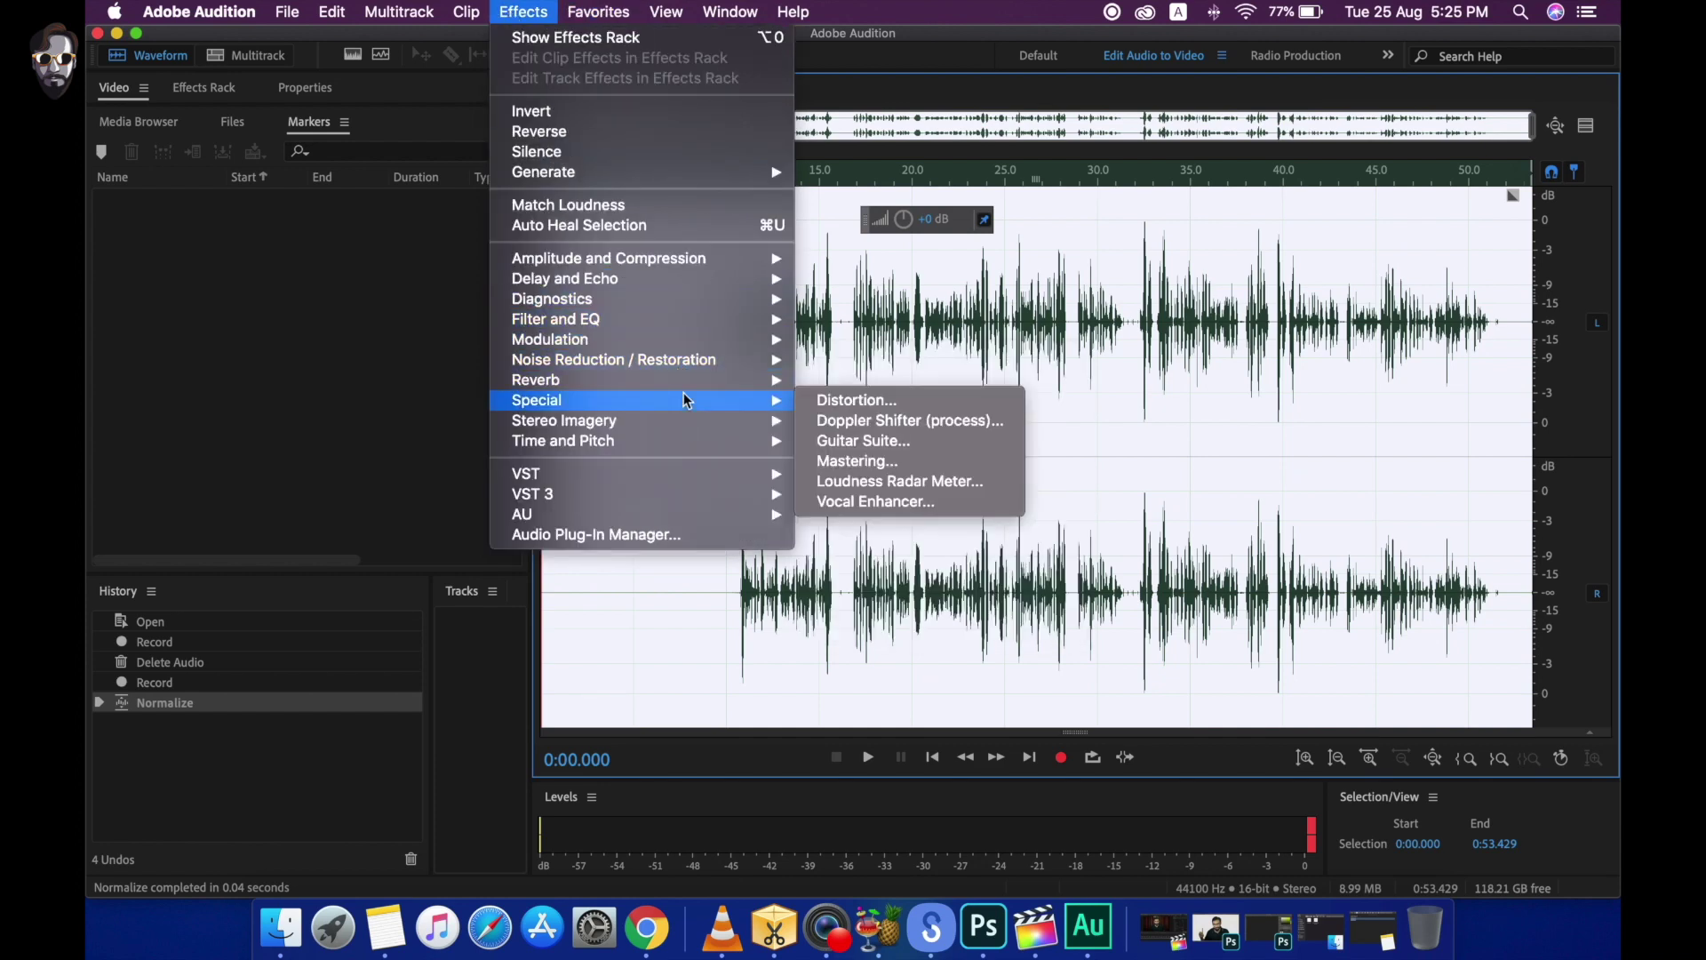
click(878, 503)
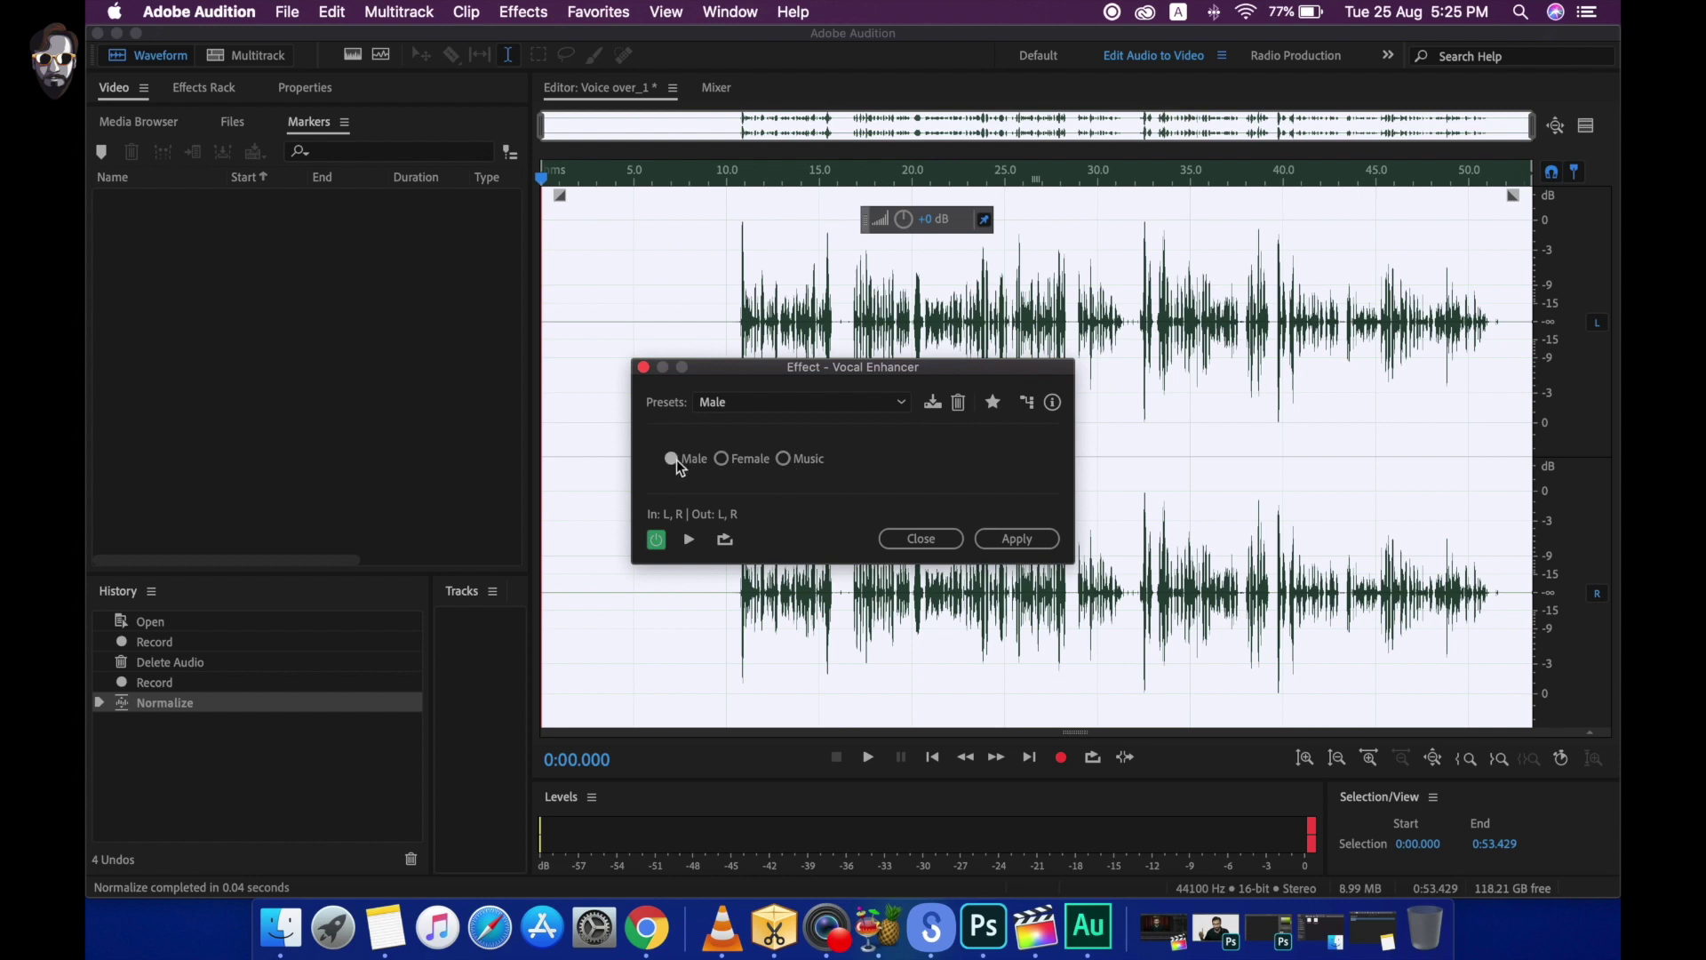
- Set the Vocal Enhancer to the Male preset and preview the effect on the recording
click(906, 403)
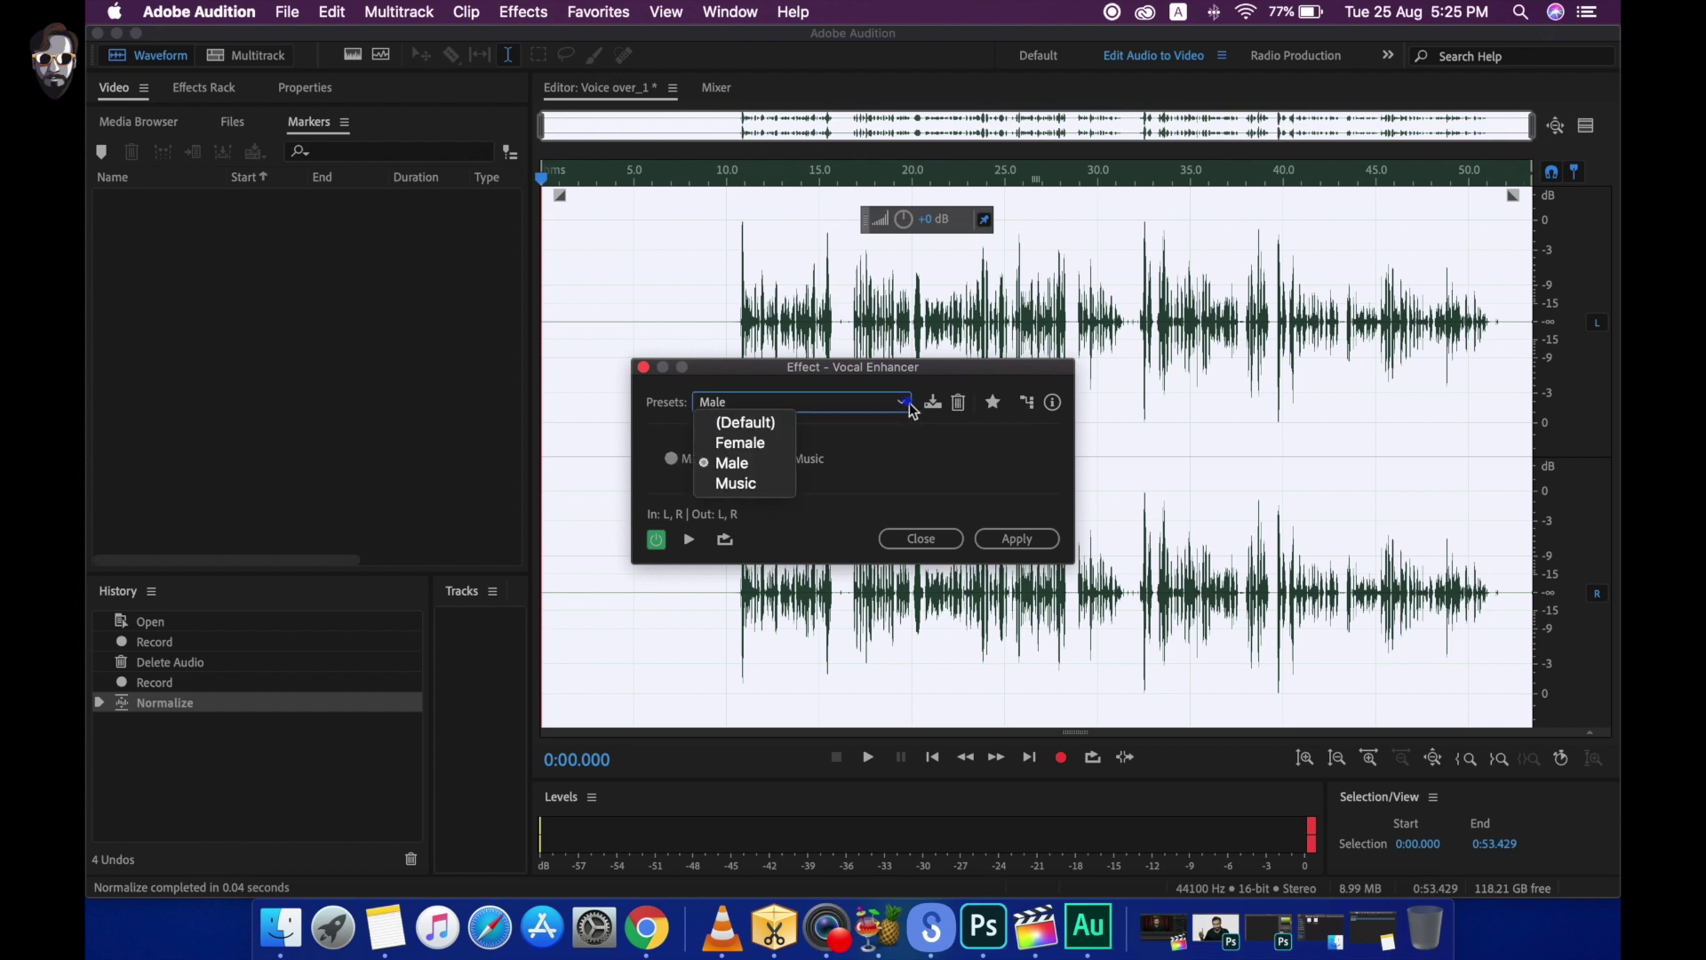
click(677, 475)
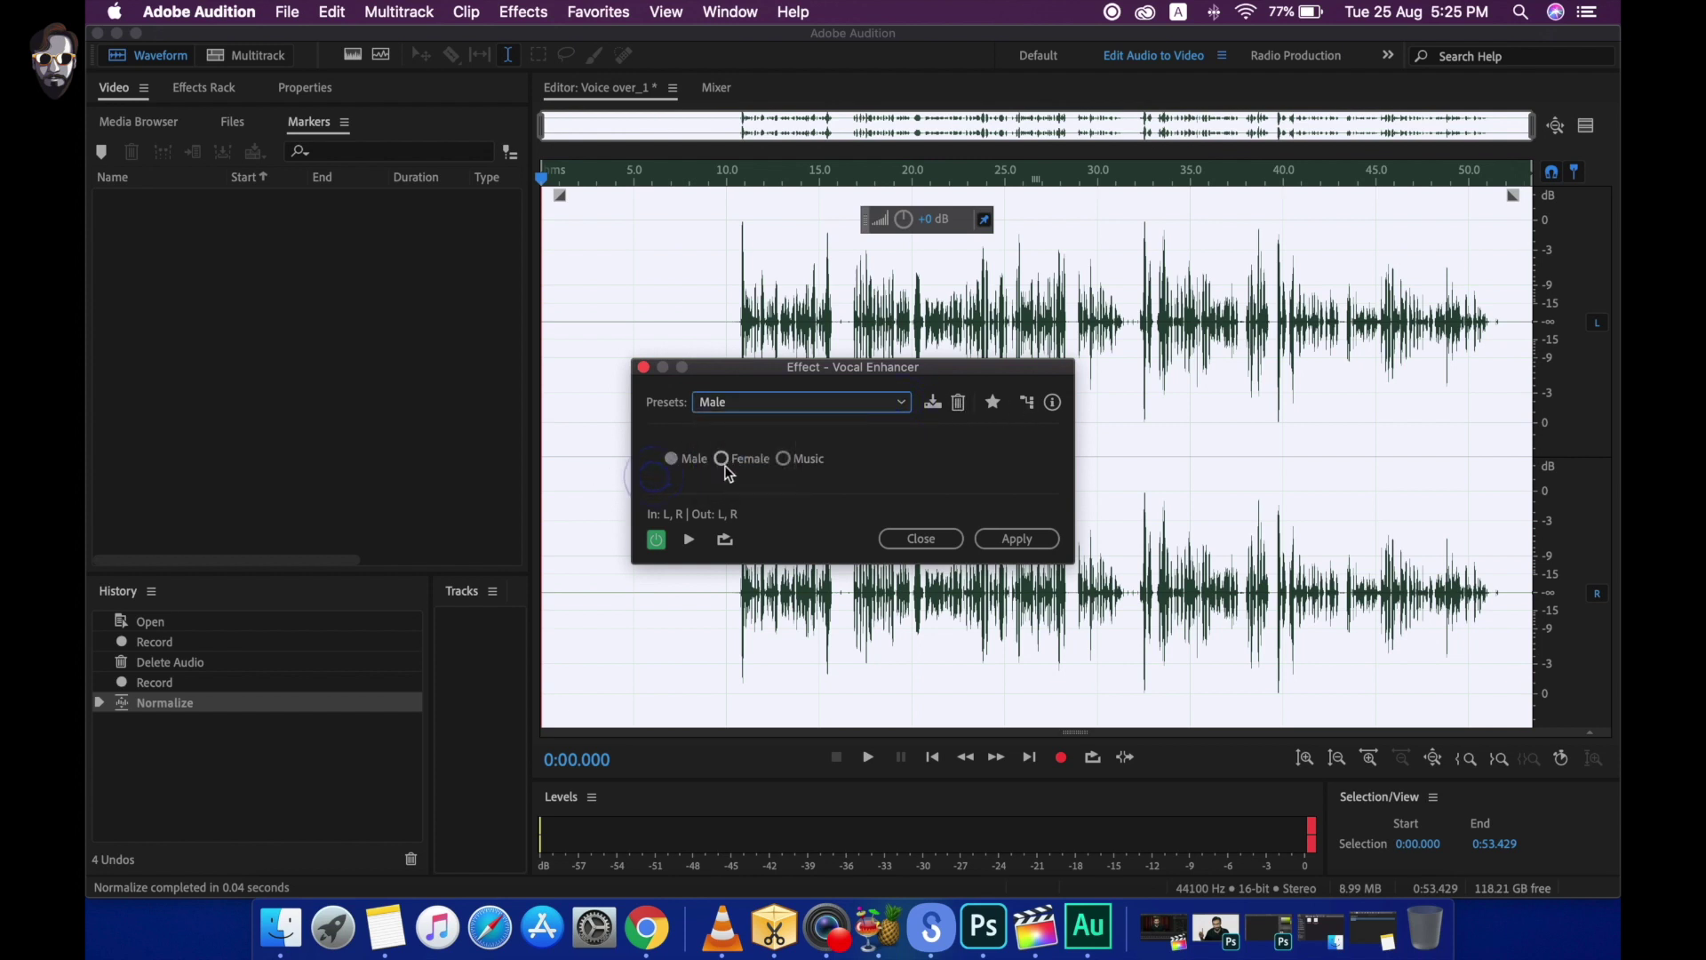
click(722, 460)
click(673, 460)
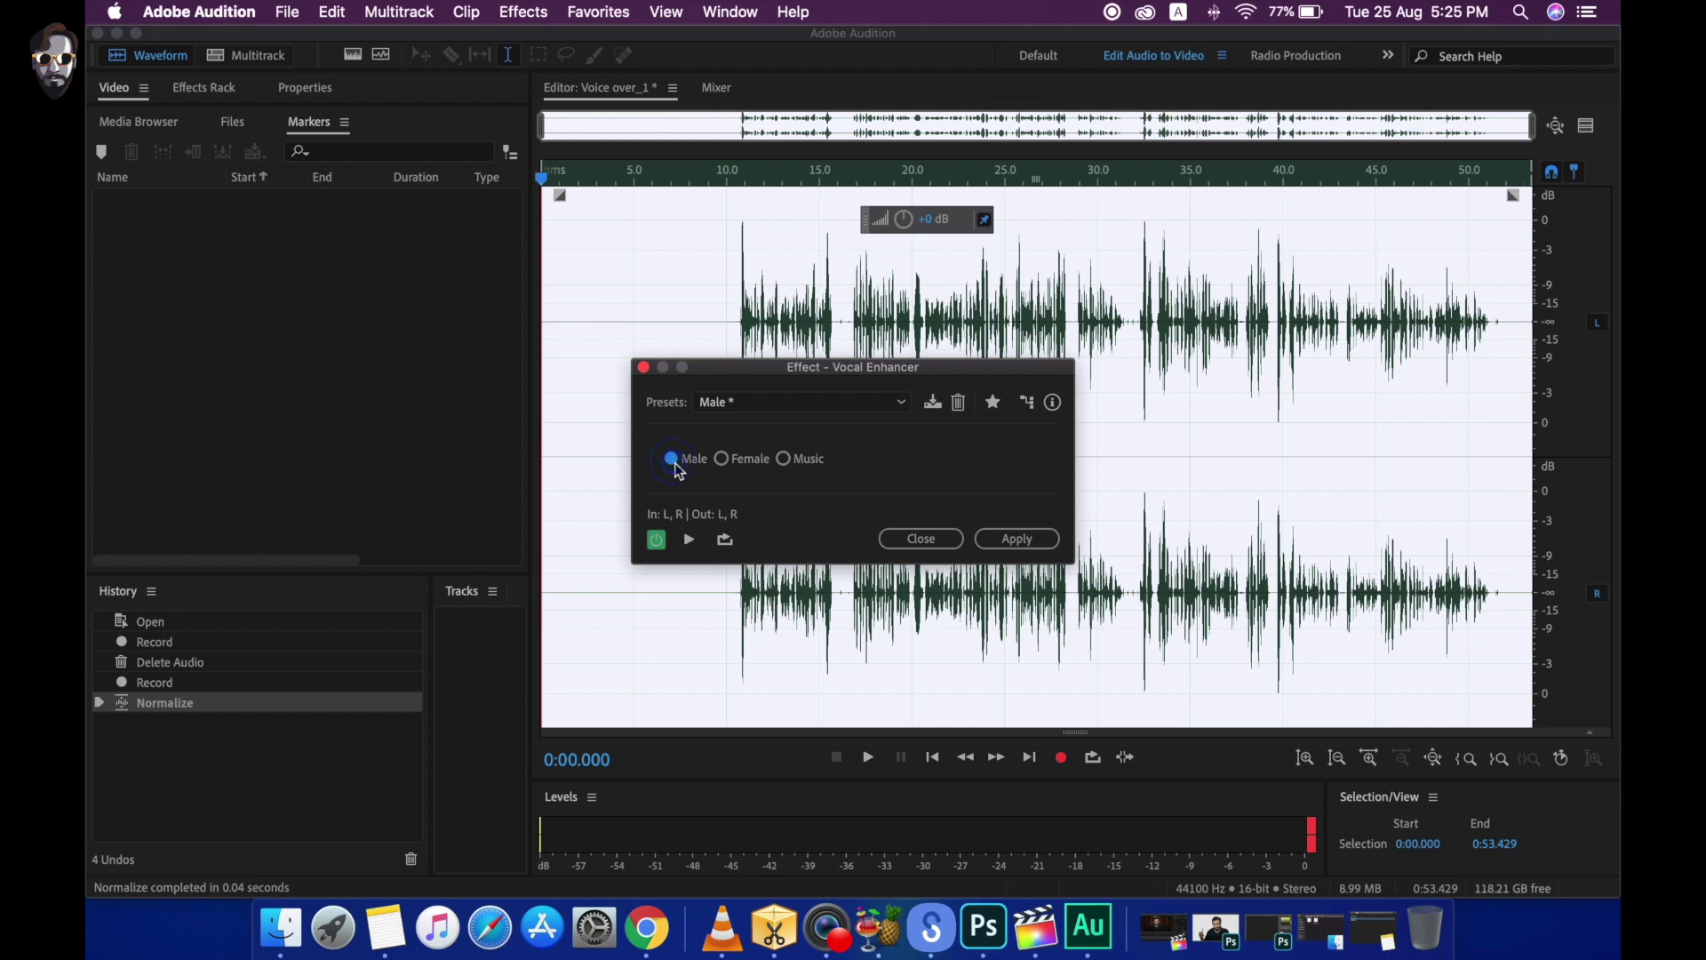
click(902, 403)
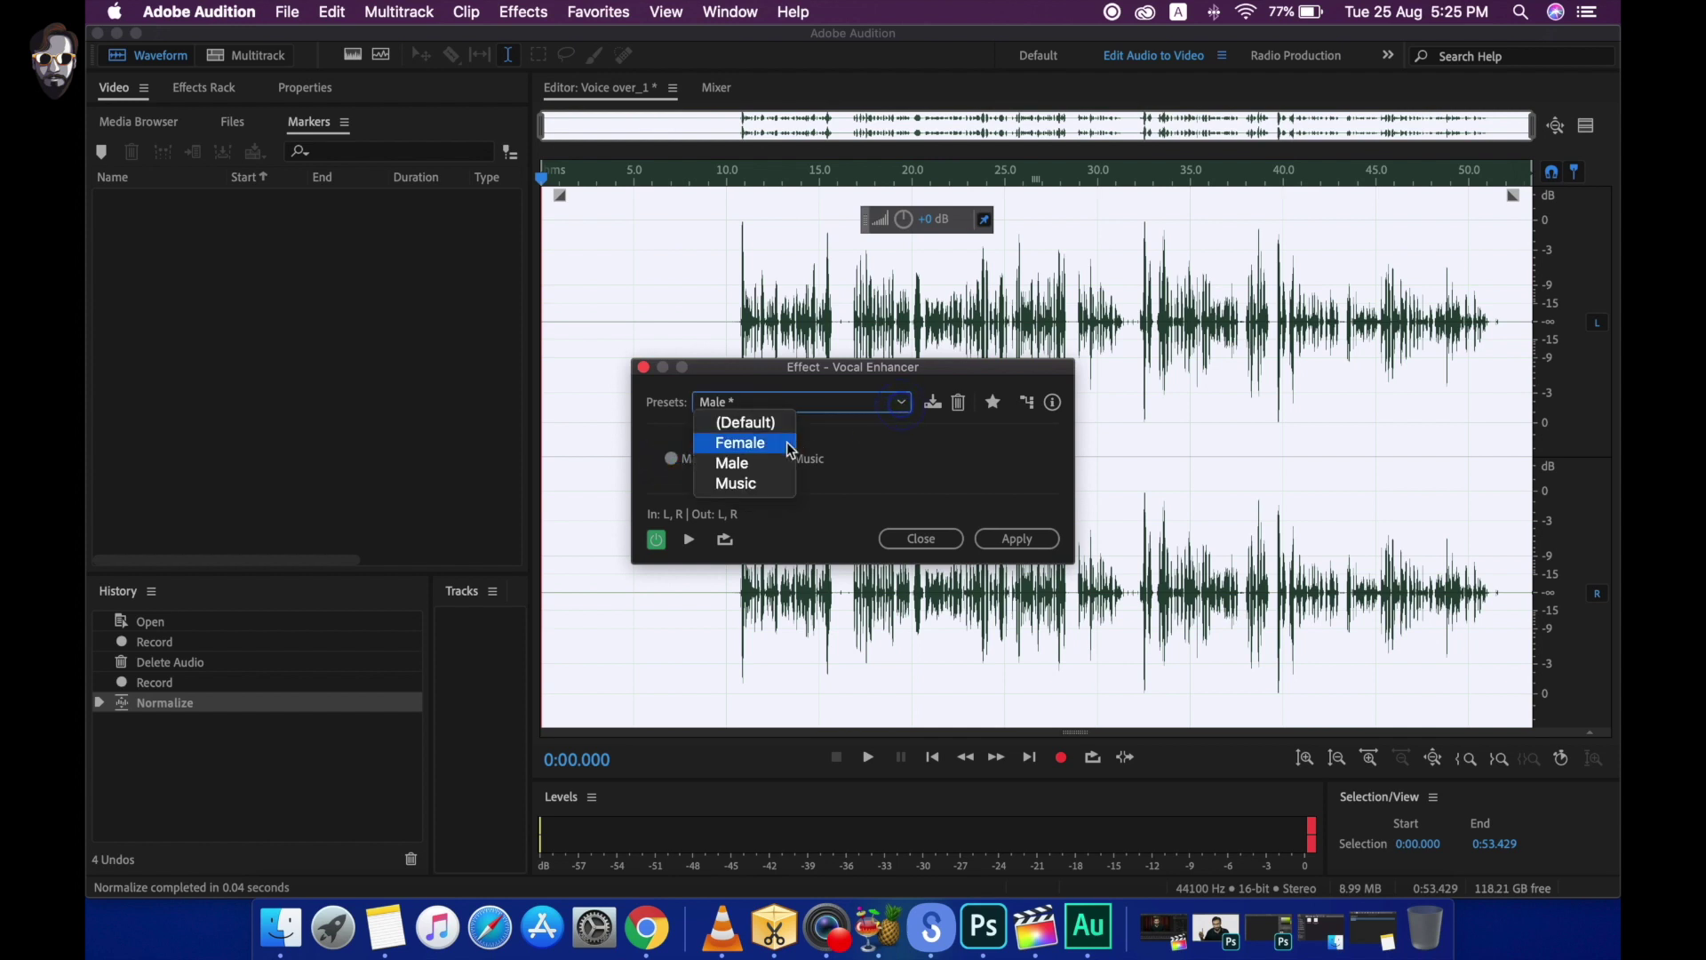
click(764, 463)
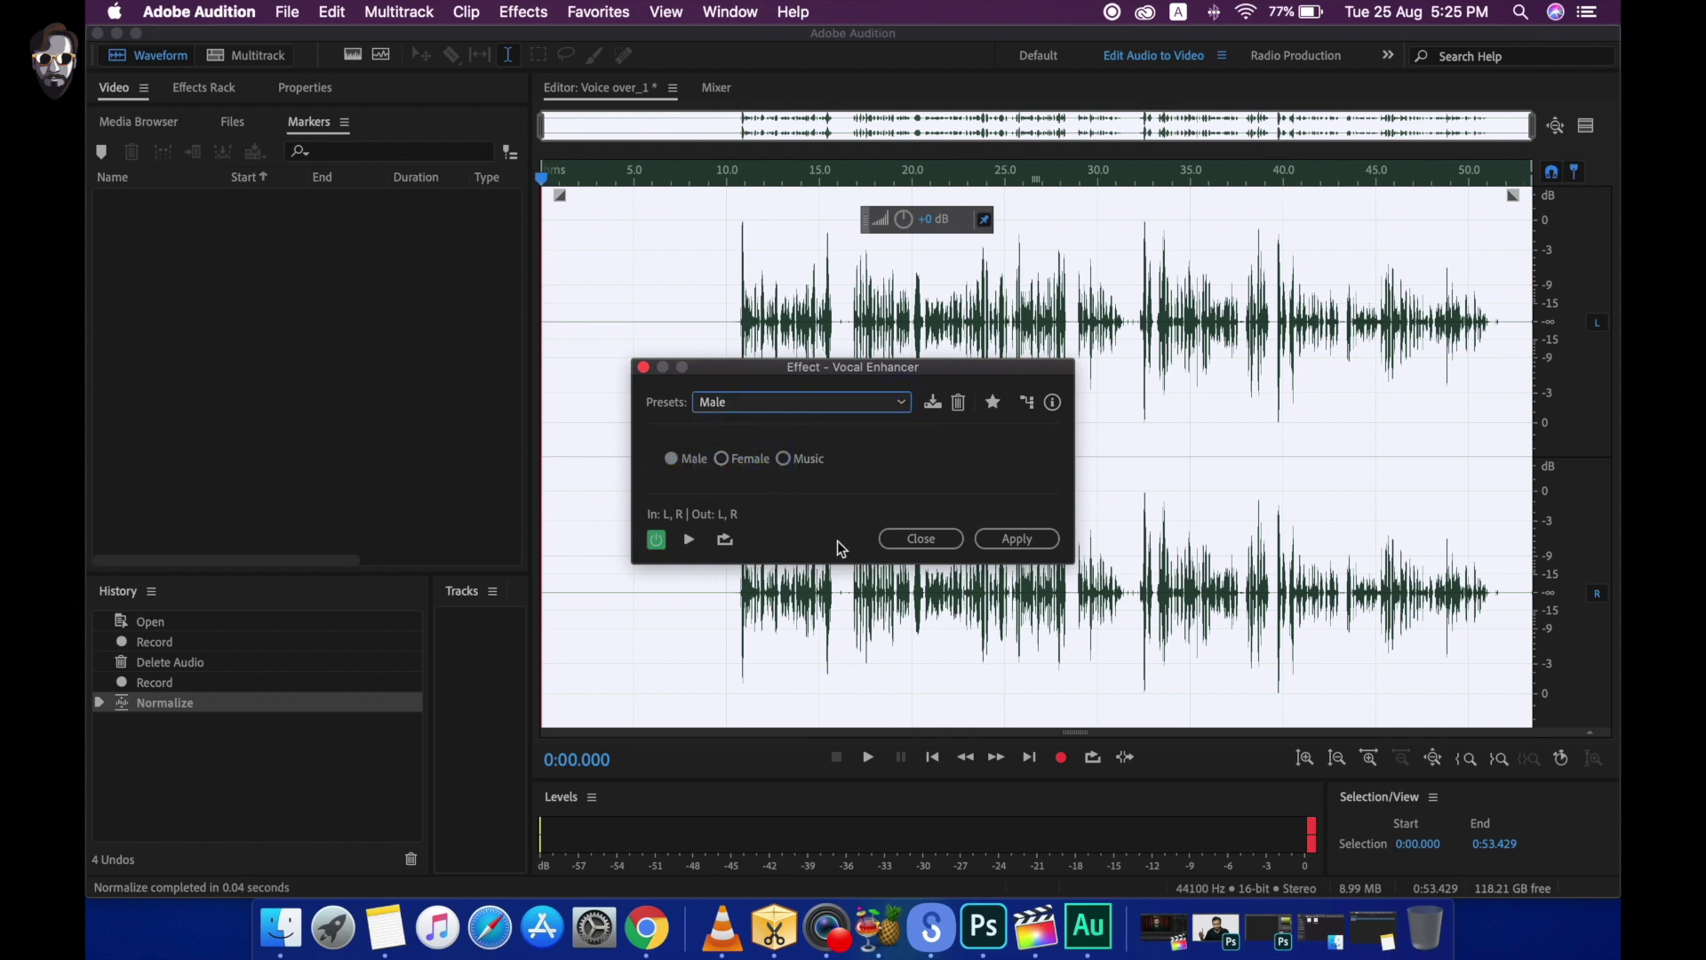
click(693, 544)
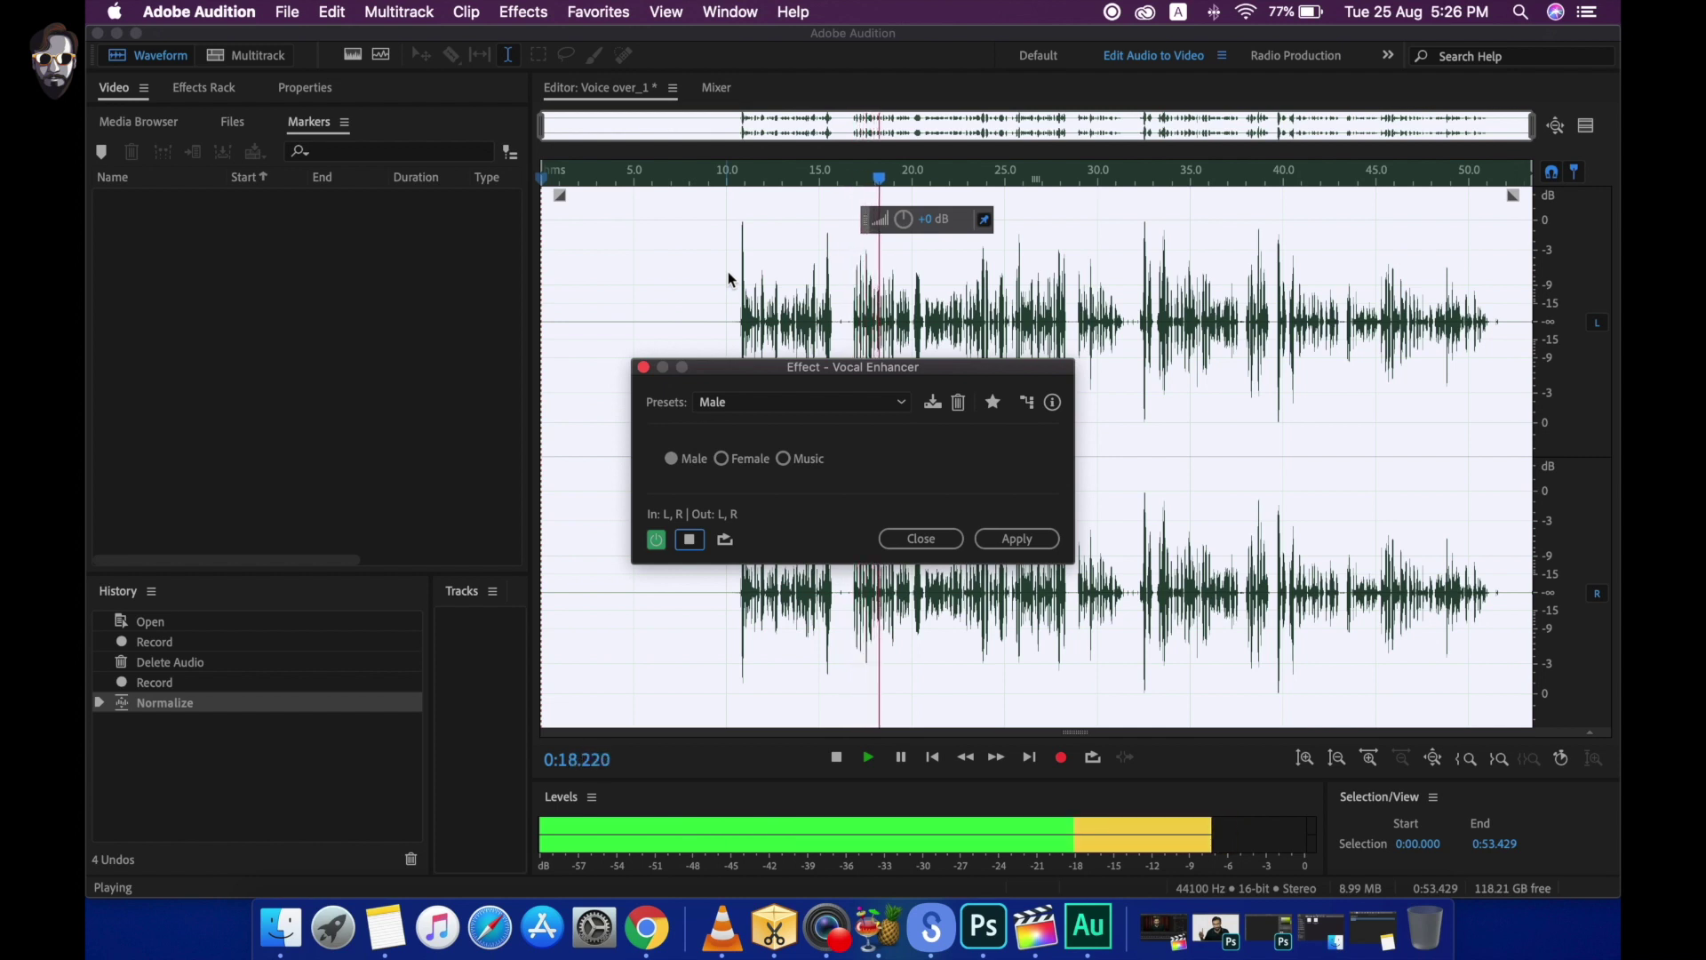
- Stop the preview, apply the Vocal Enhancer with the Male preset to the recording, and play the result from about 0:10
key(space)
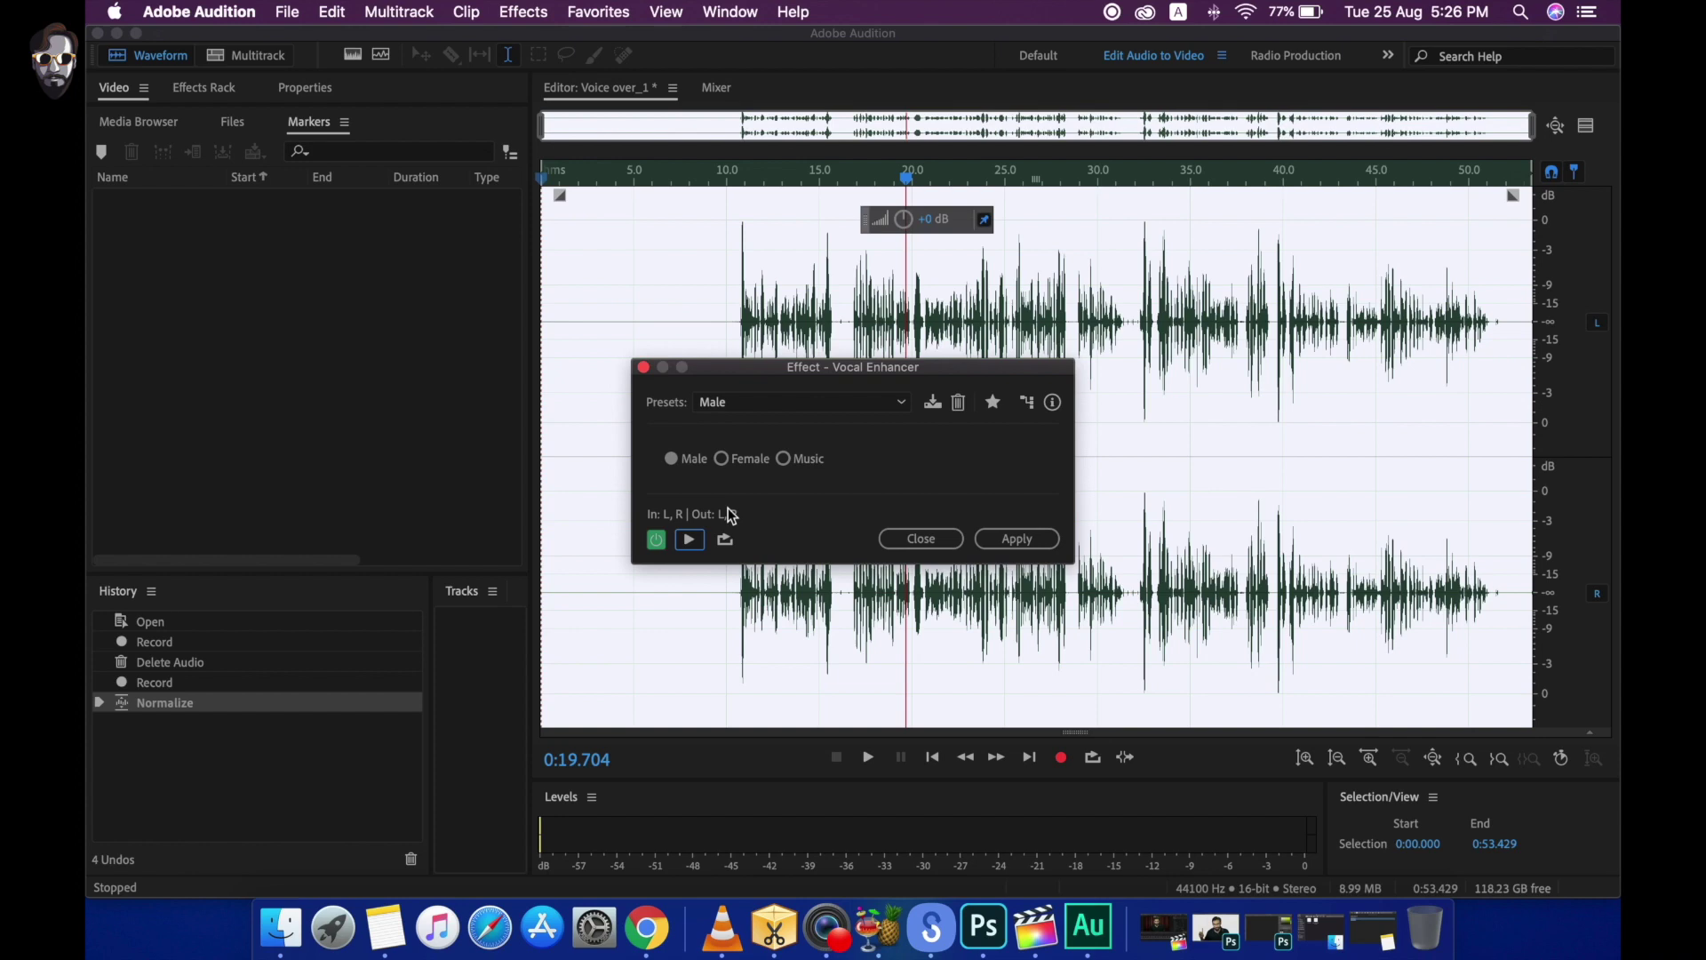
click(1017, 539)
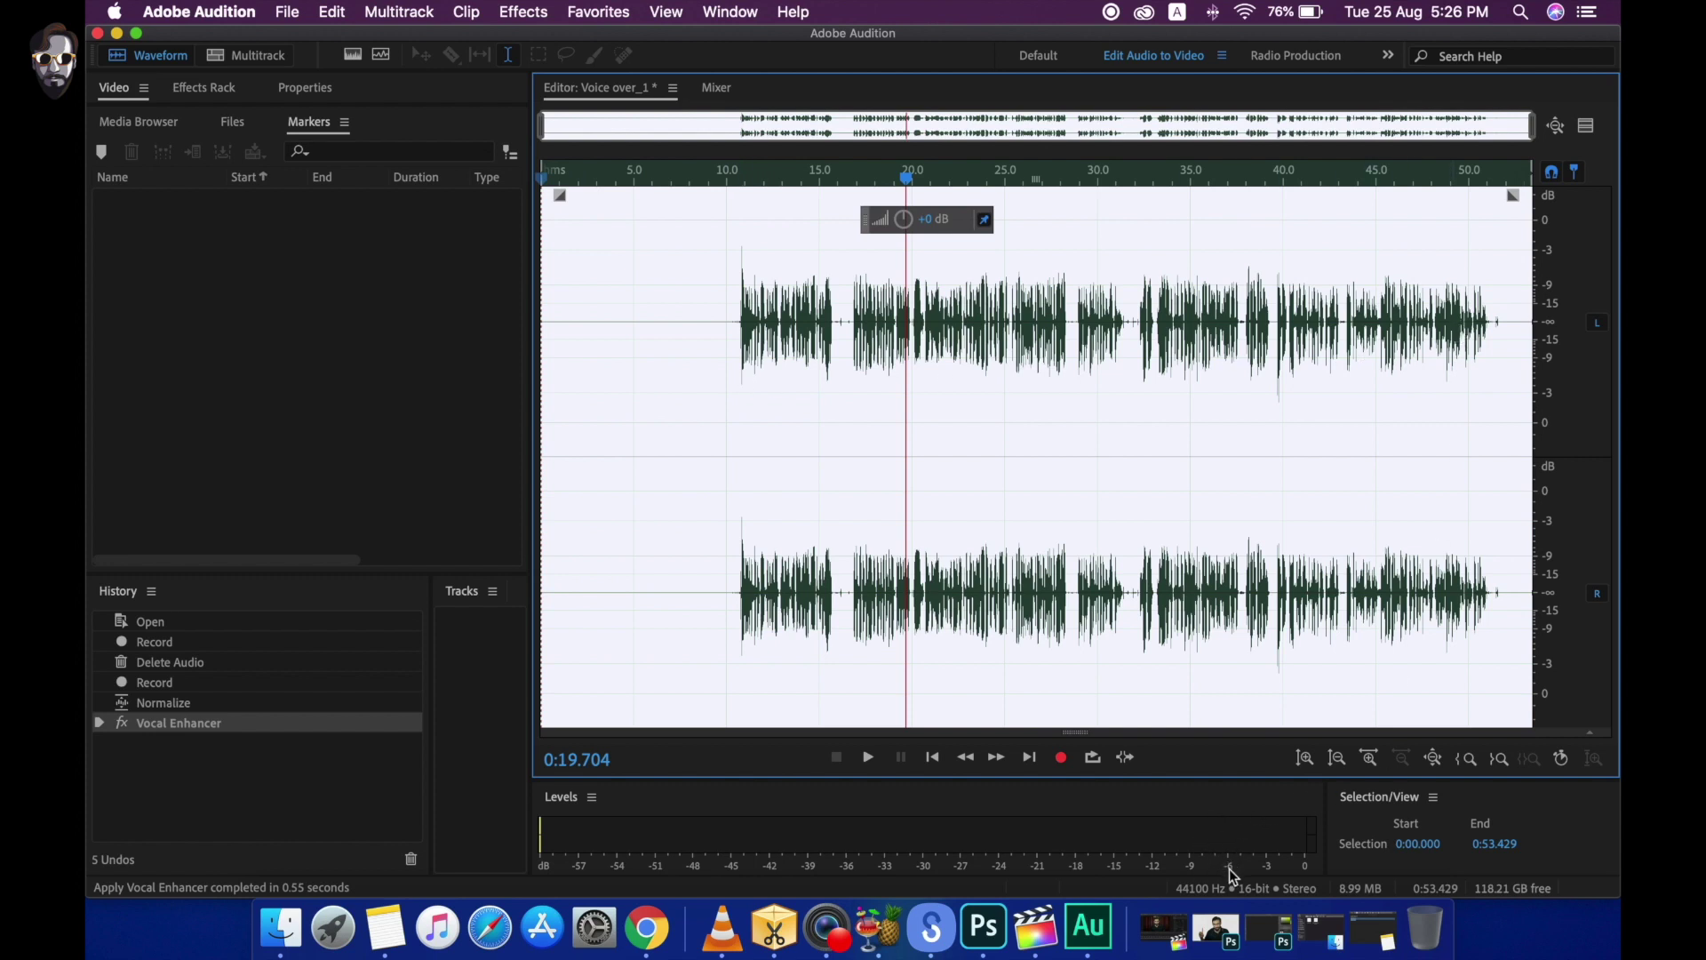
click(740, 374)
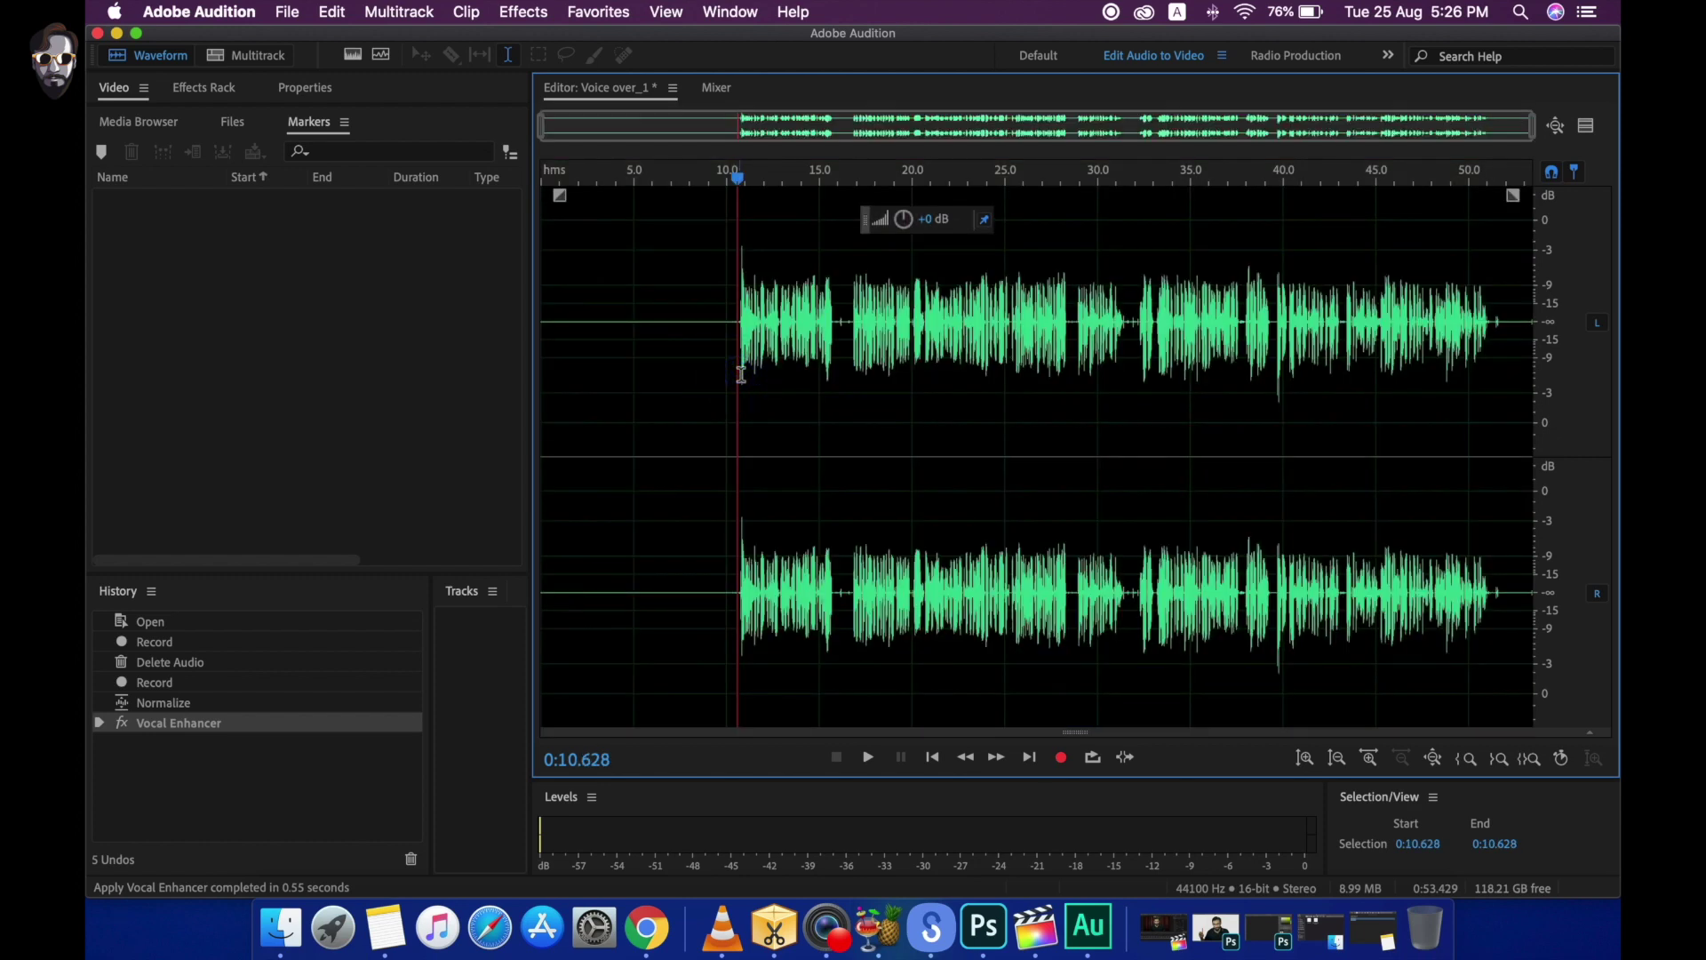
key(space)
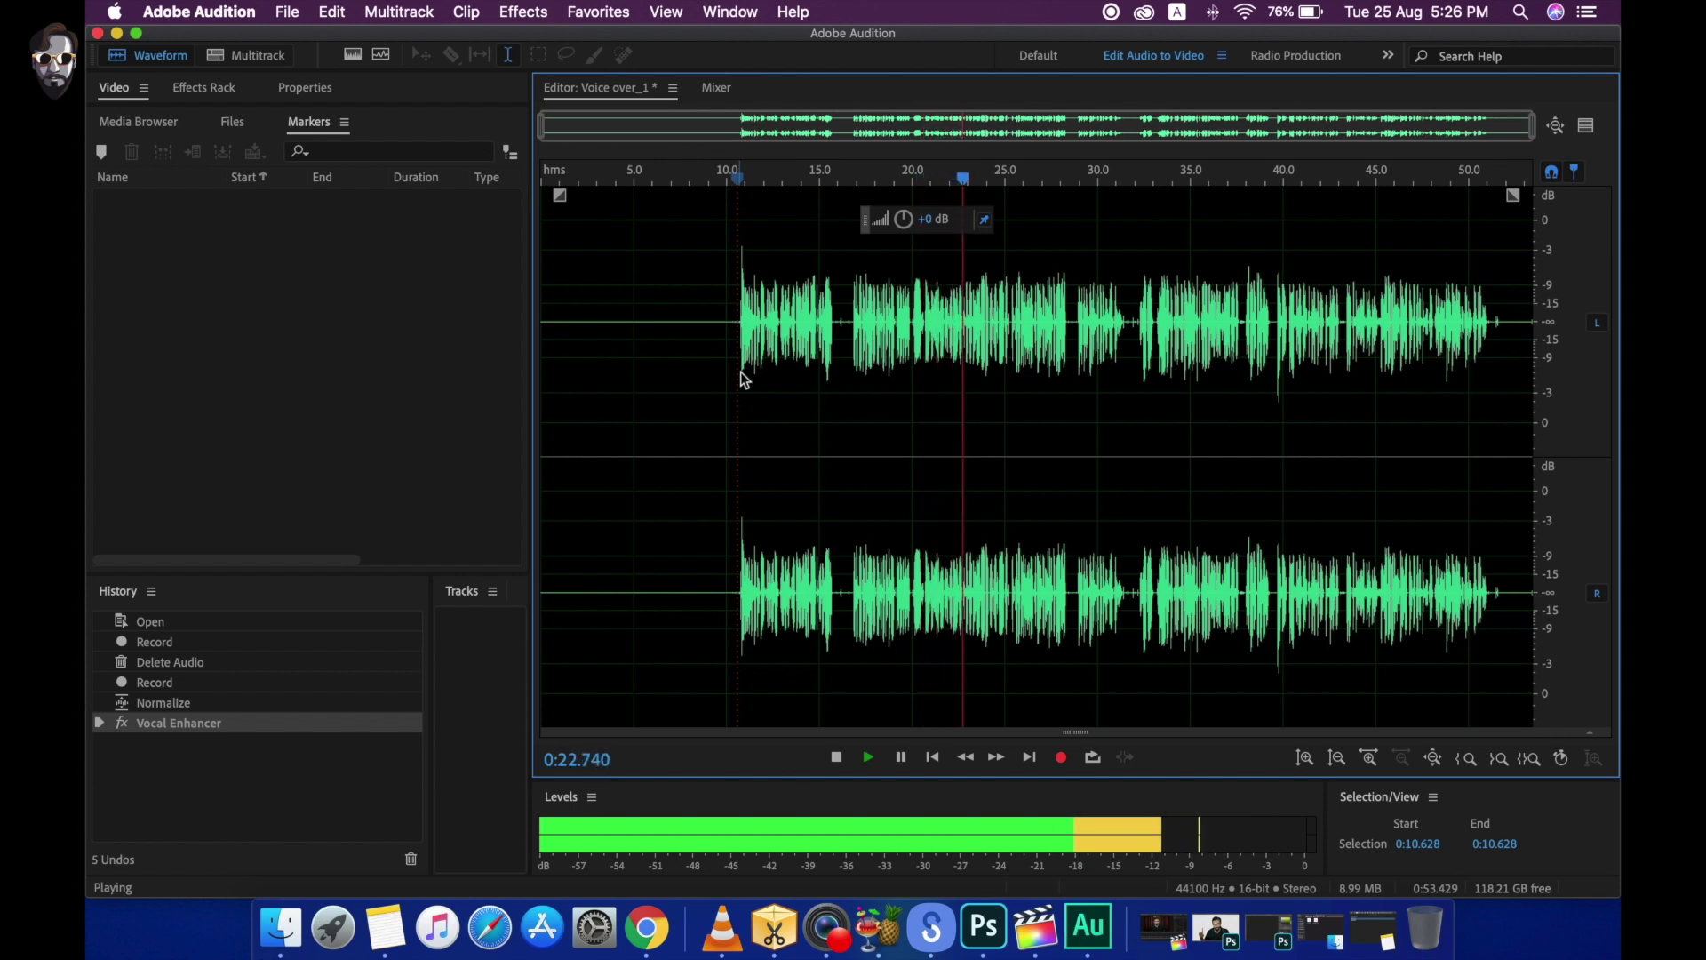
key(space)
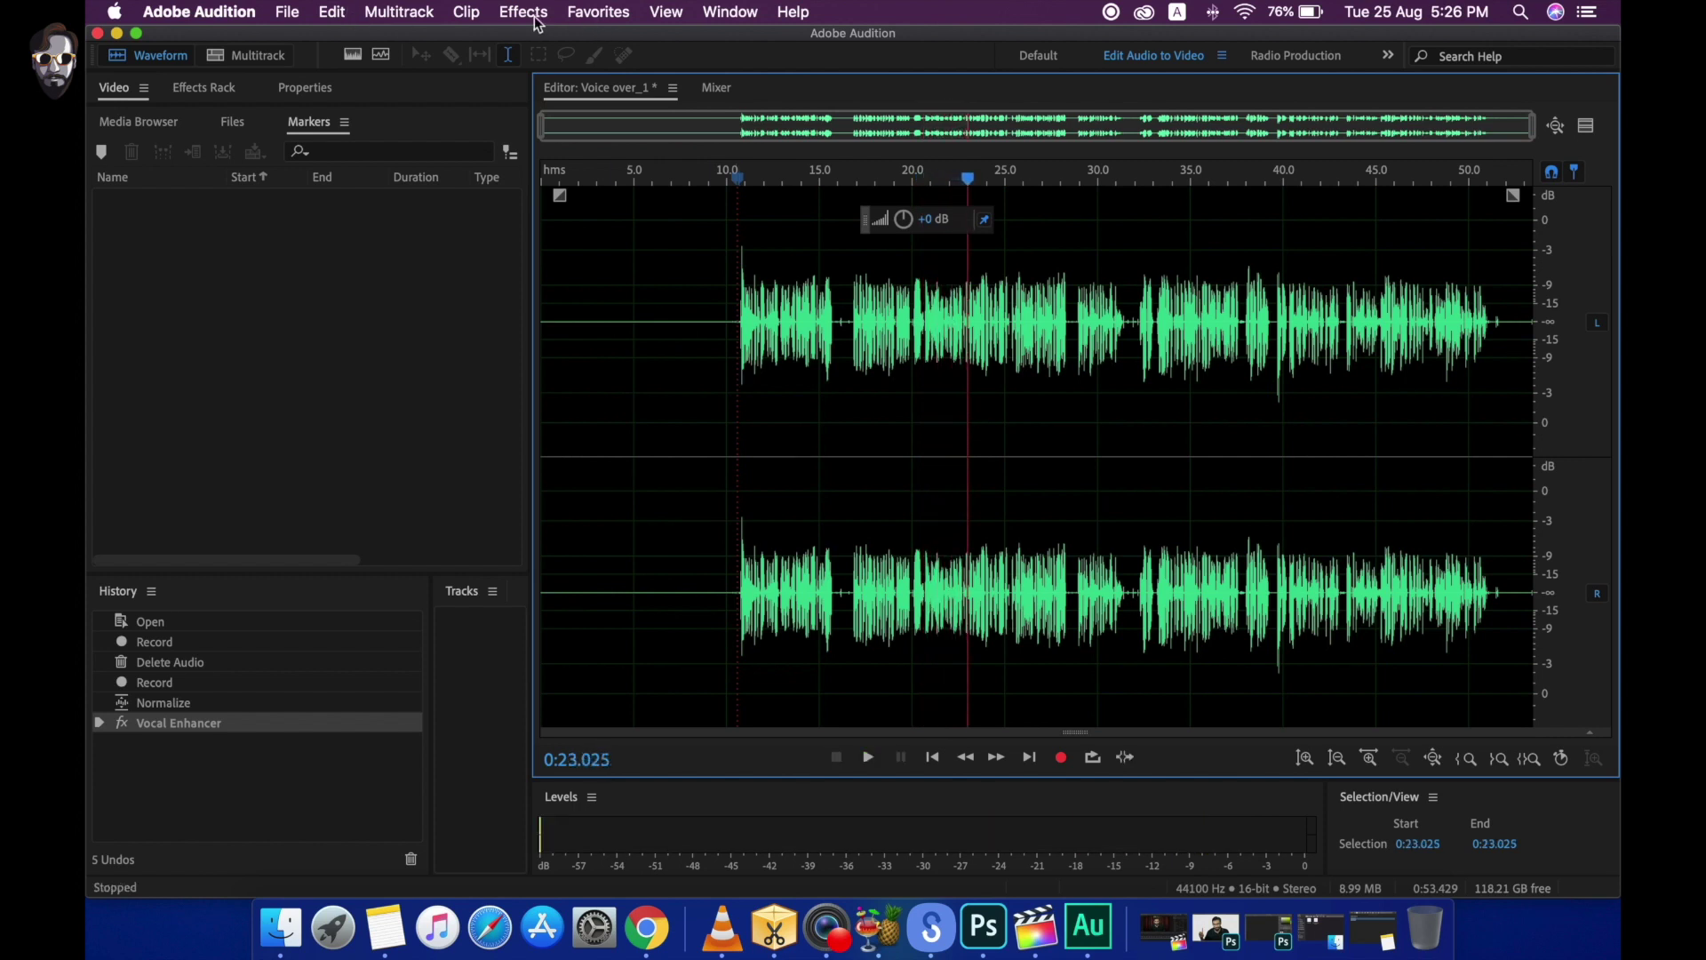
- Undo the Vocal Enhancer and play the normalized recording briefly from about 0:10 for comparison
click(333, 13)
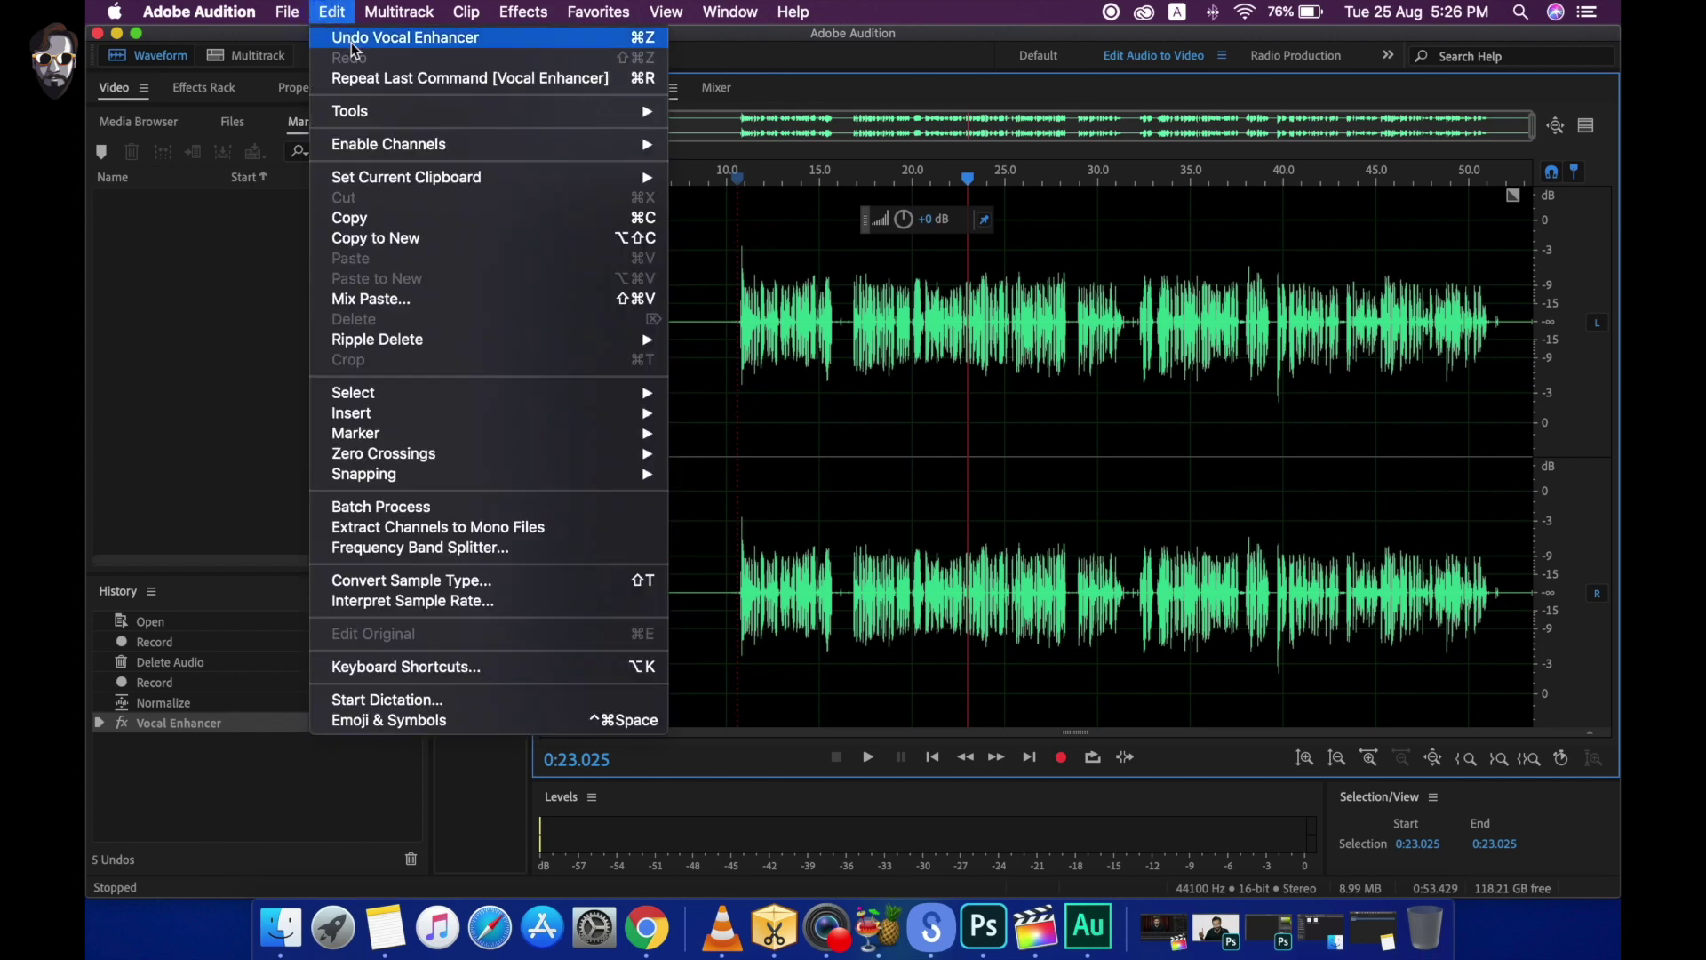
click(354, 39)
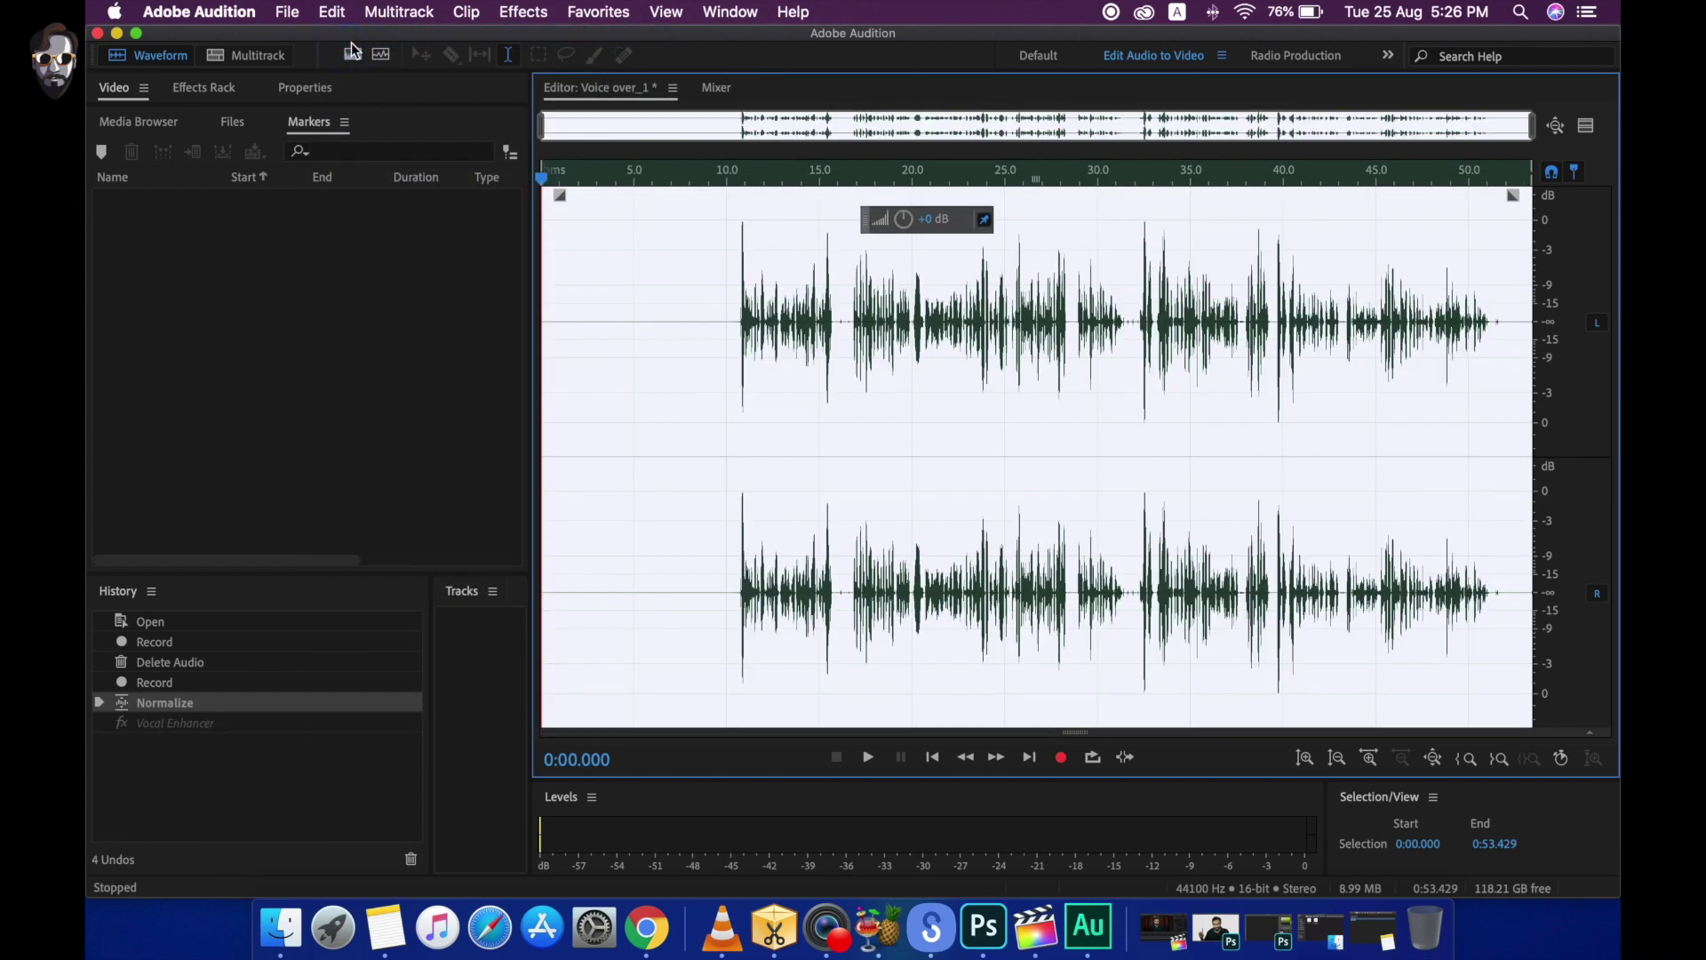
click(741, 364)
key(space)
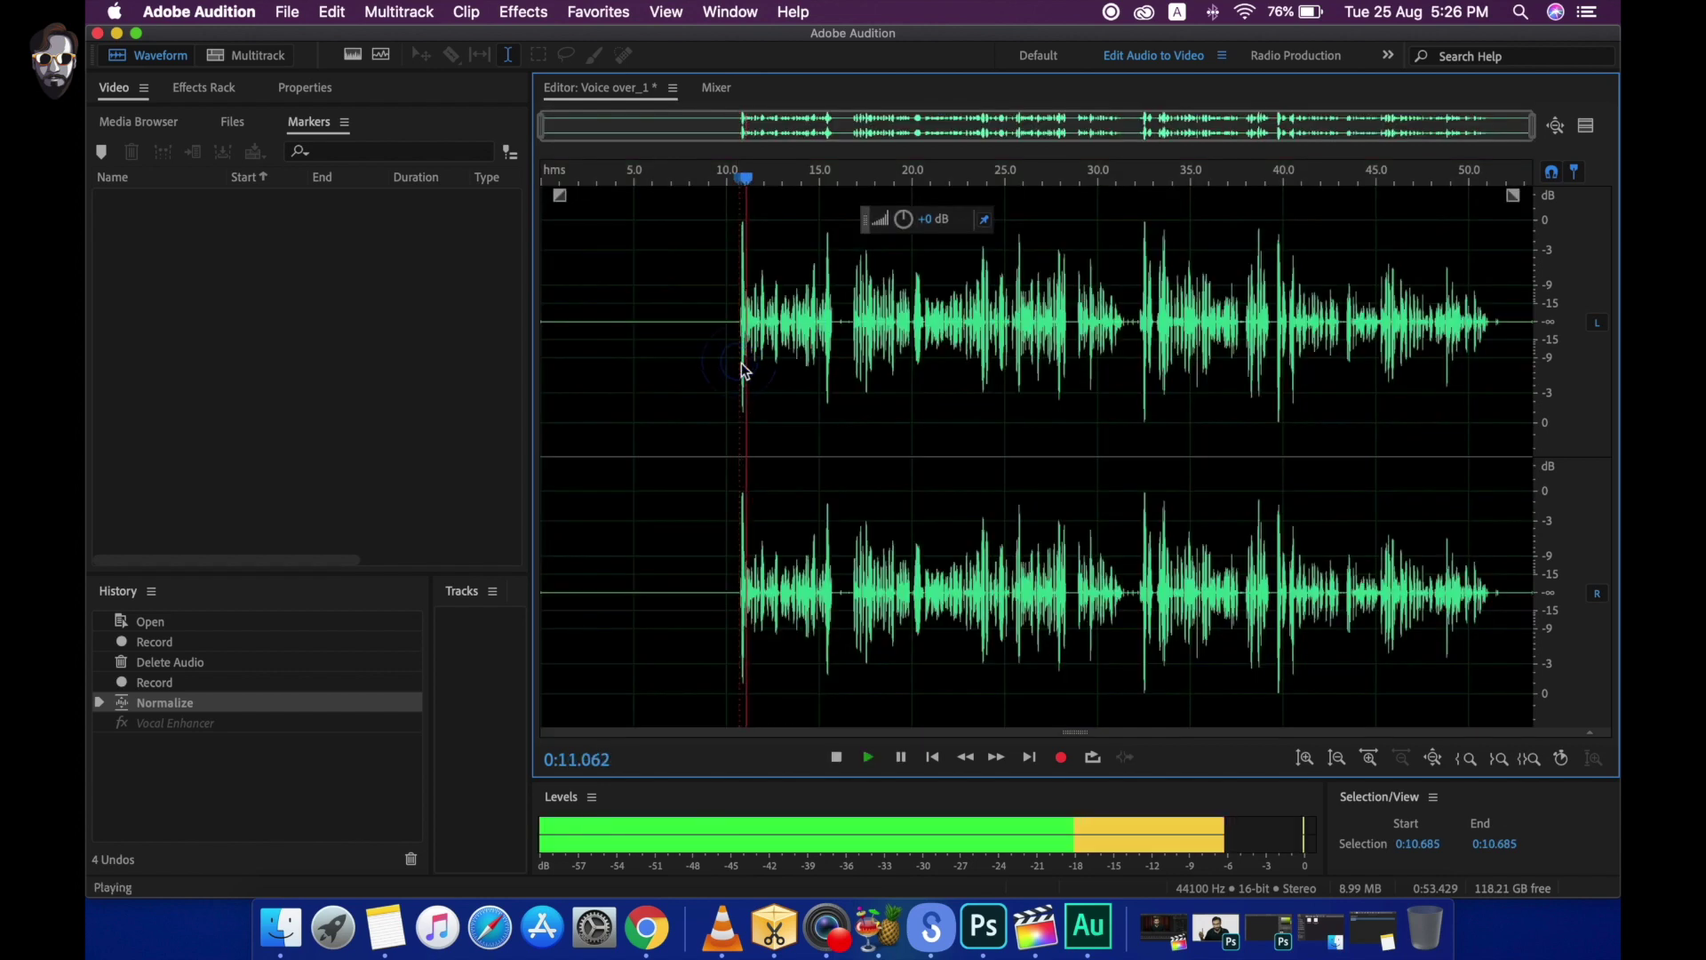
key(space)
- Apply the Vocal Enhancer effect to the entire voice recording again
click(520, 14)
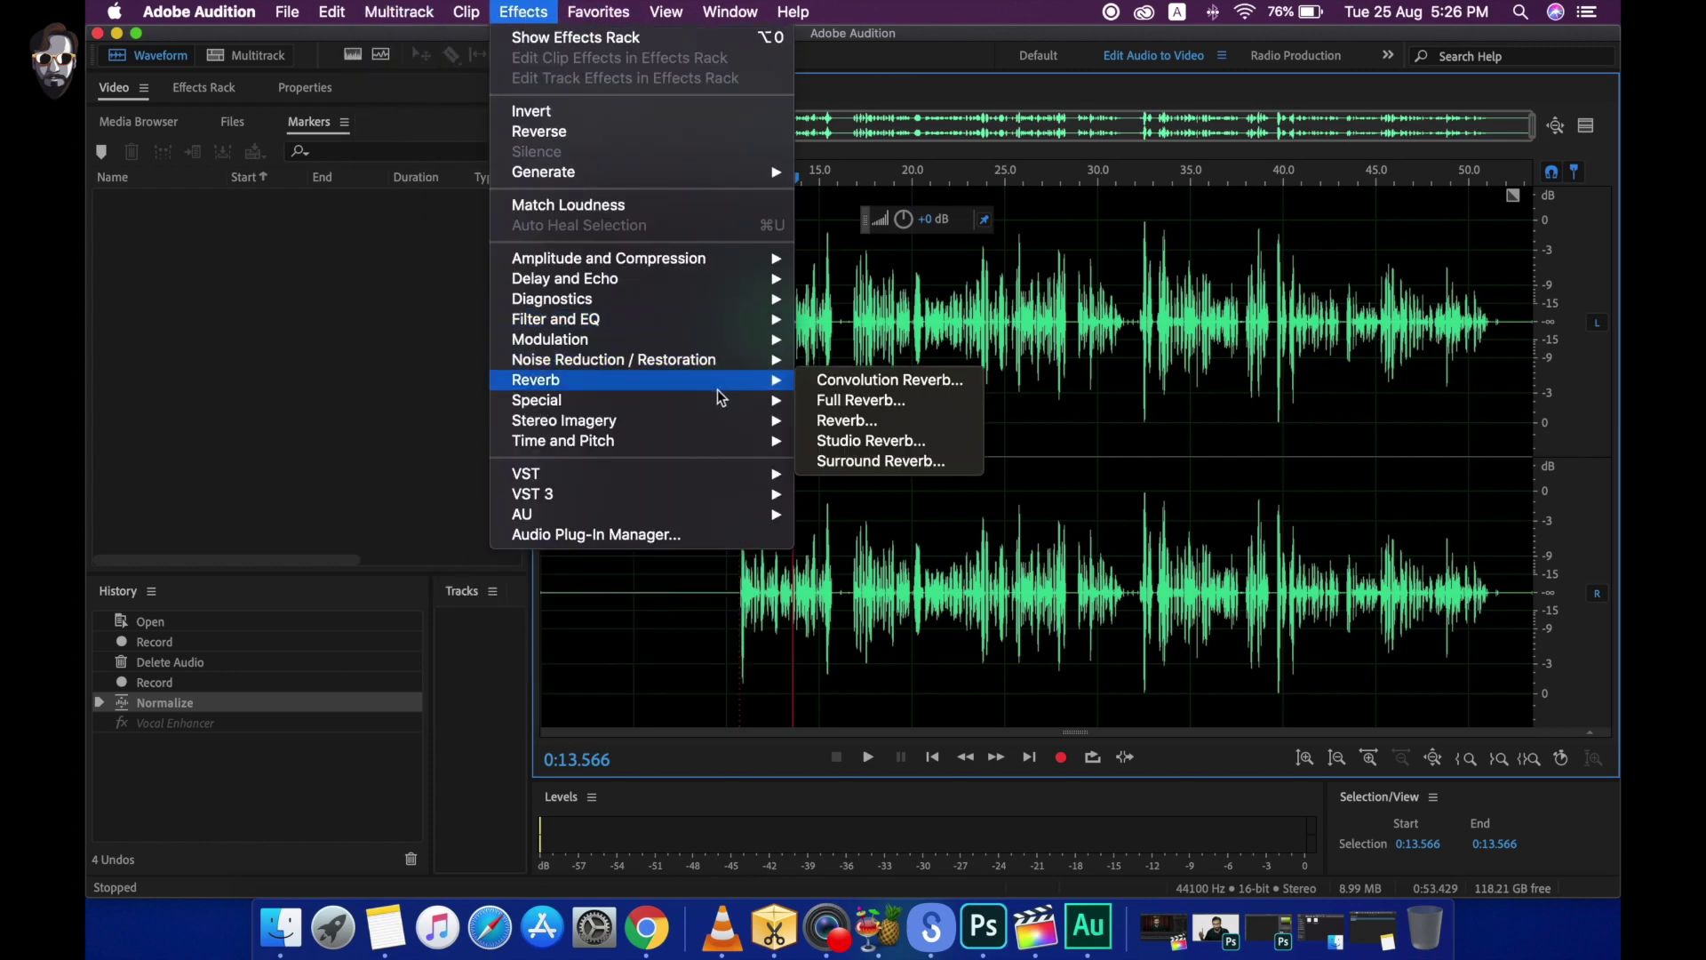
mouse_move(727, 404)
click(899, 502)
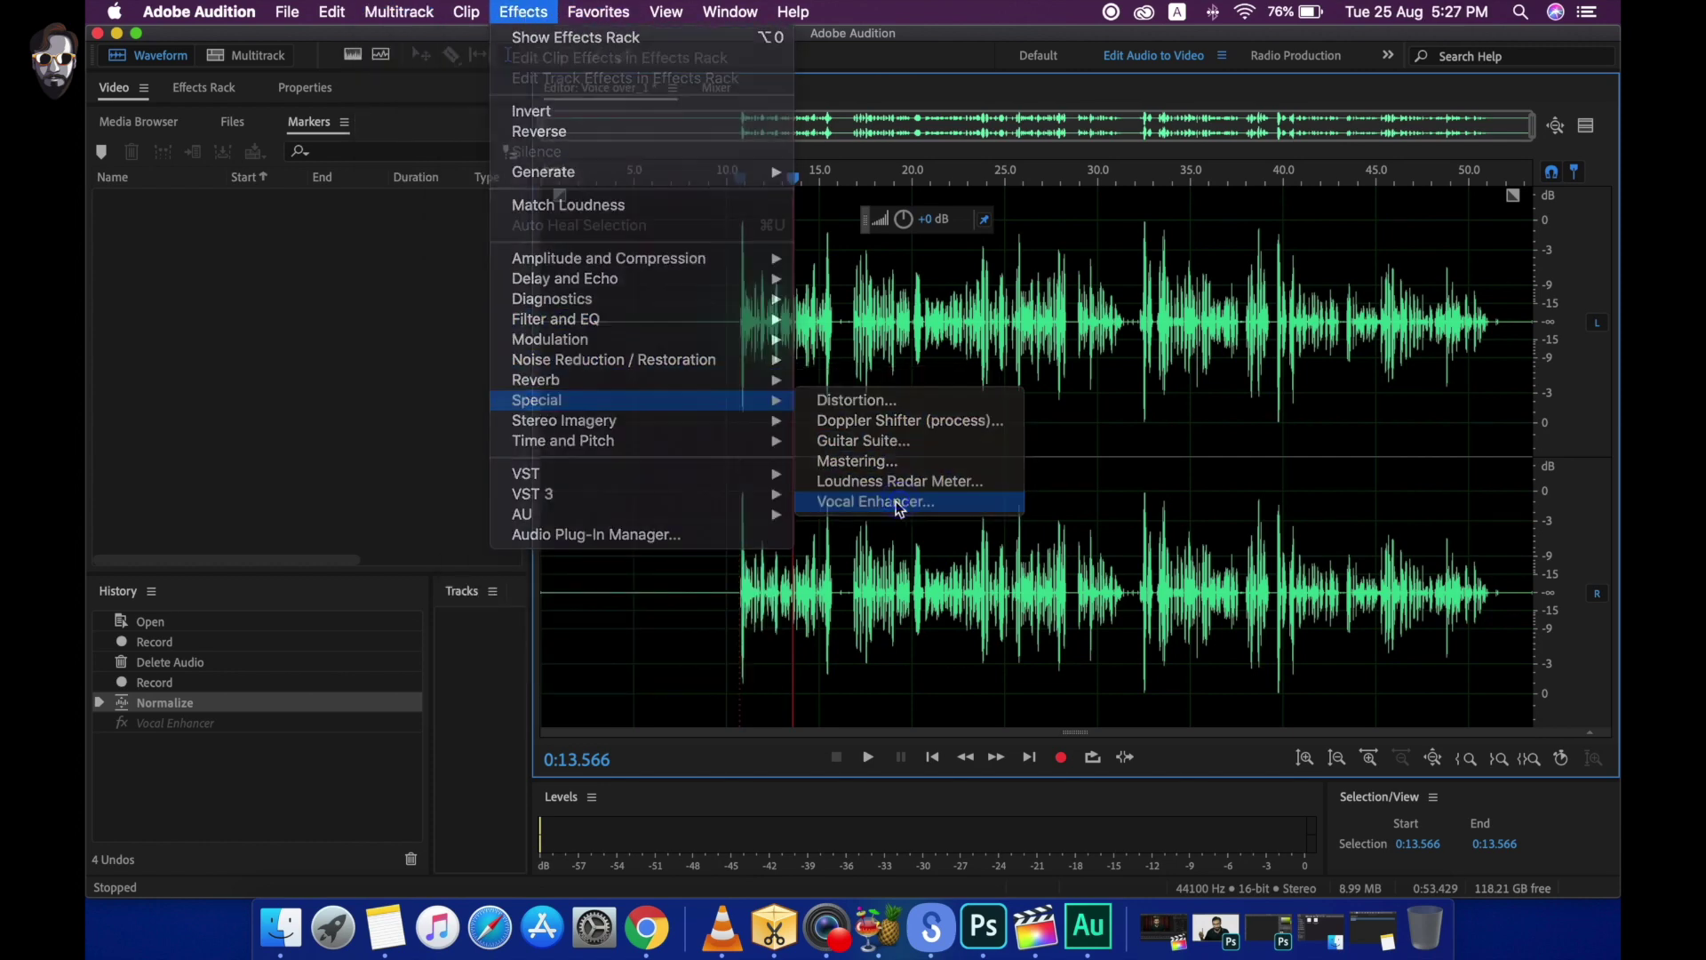
click(999, 537)
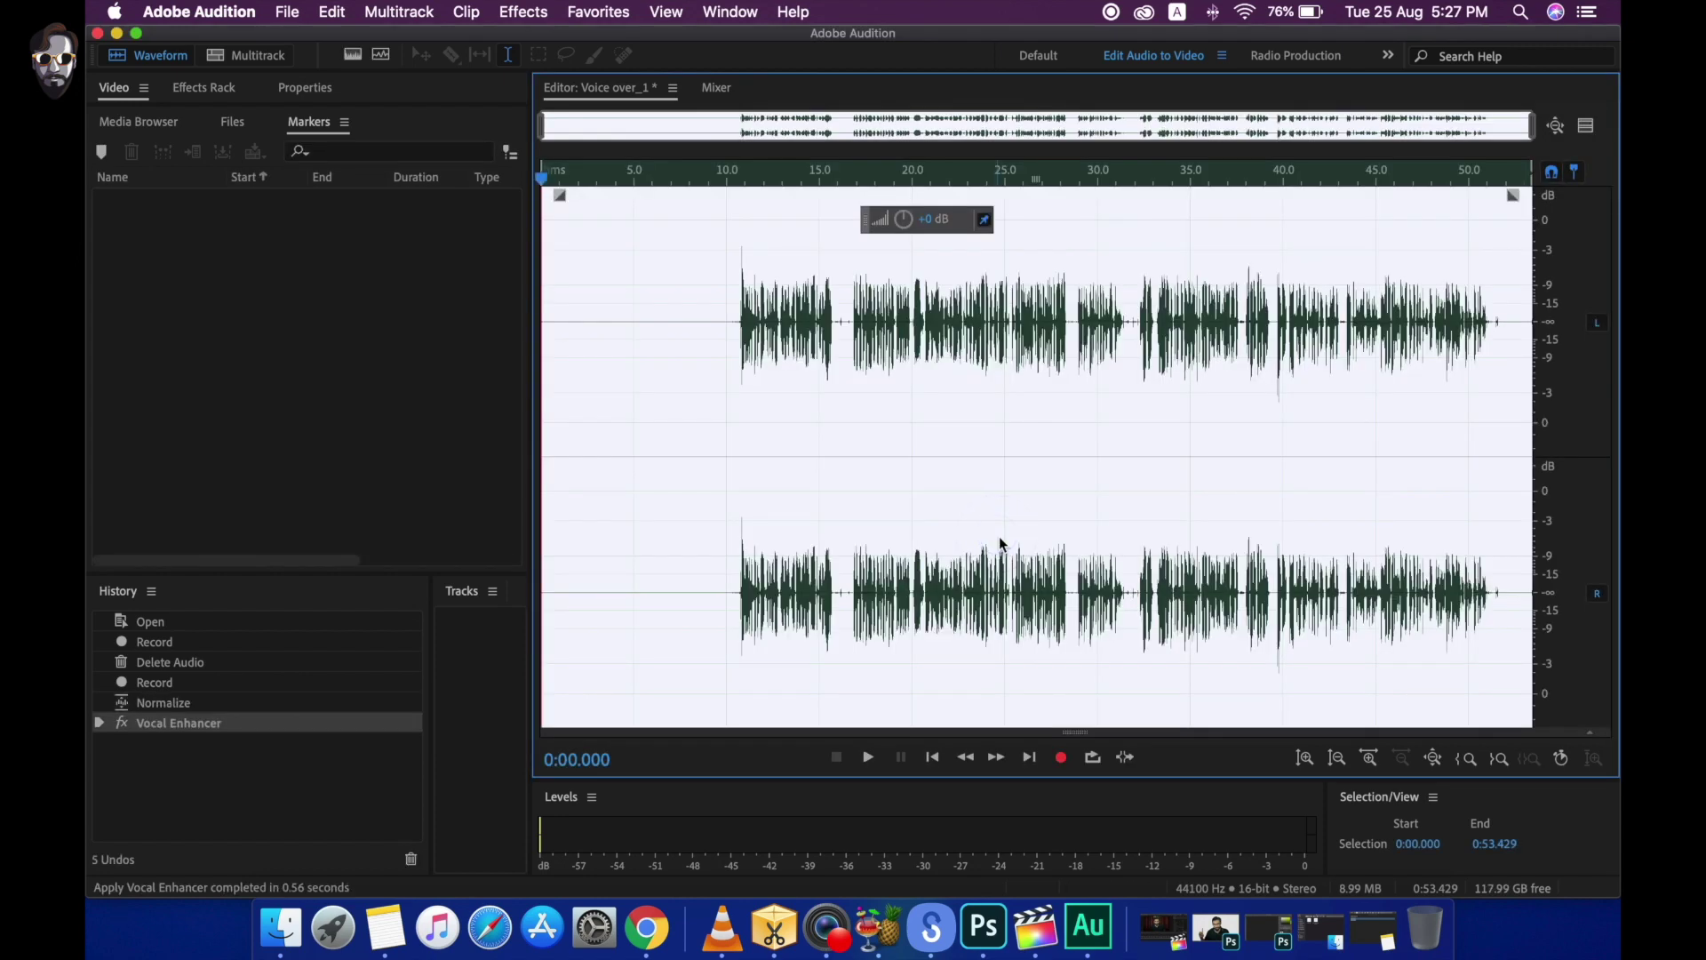
- Play the enhanced recording briefly from about 0:10, stop it and place the playhead at about 0:45
click(741, 353)
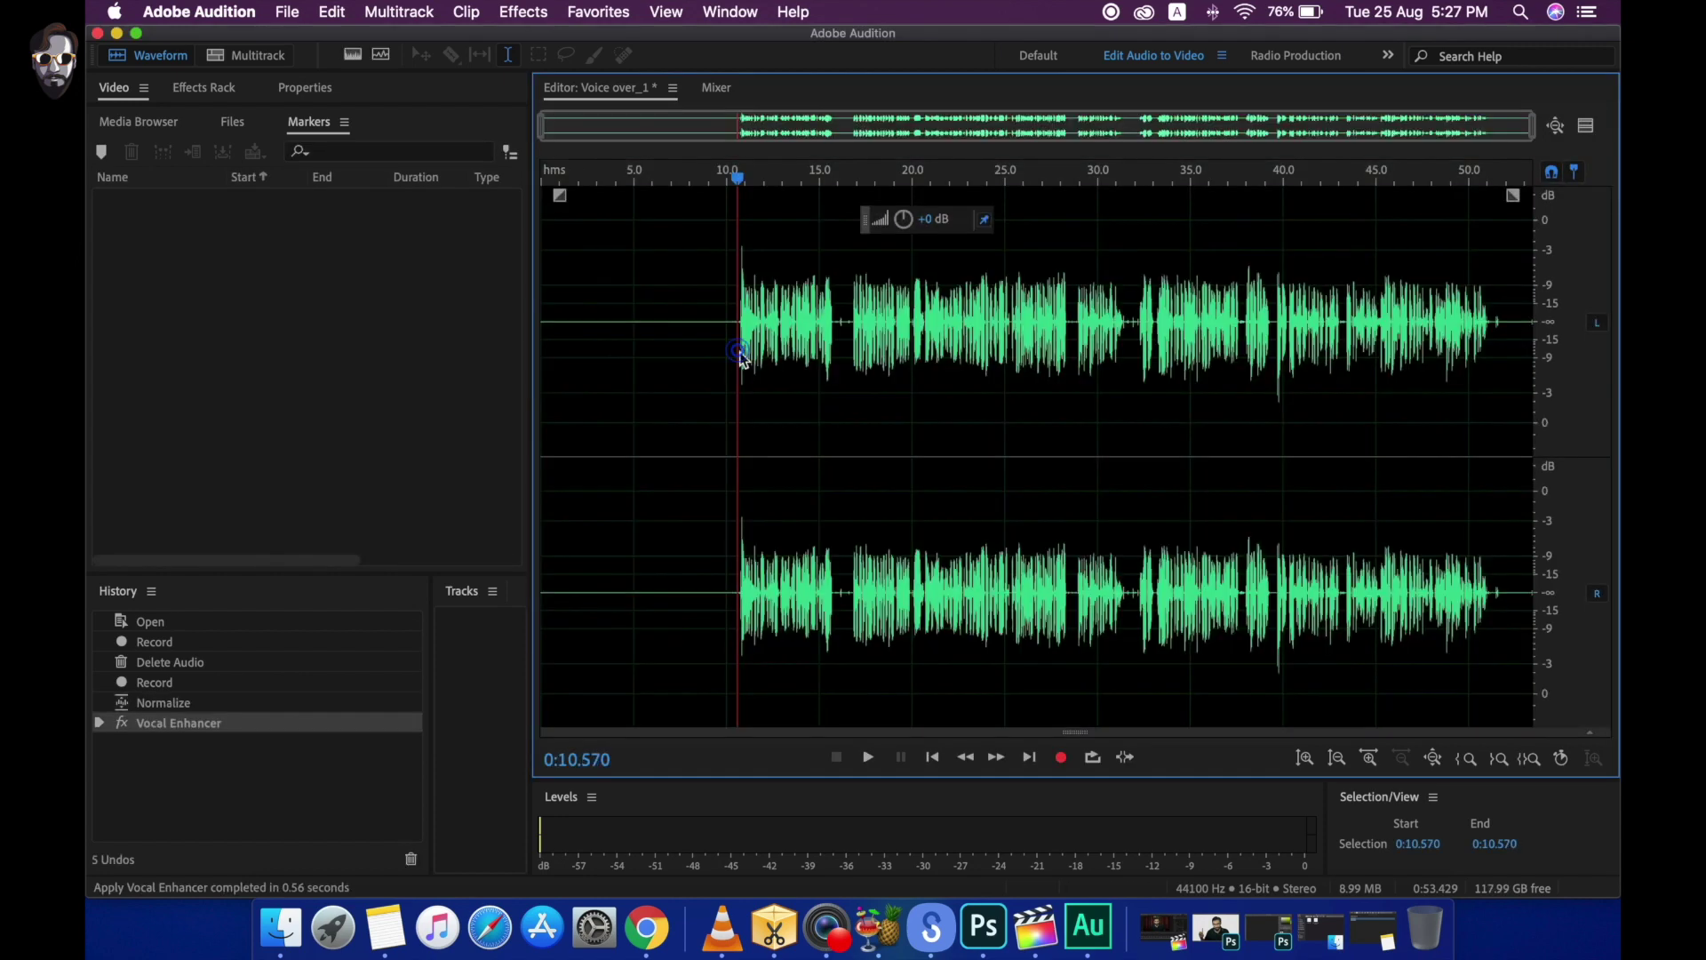
key(space)
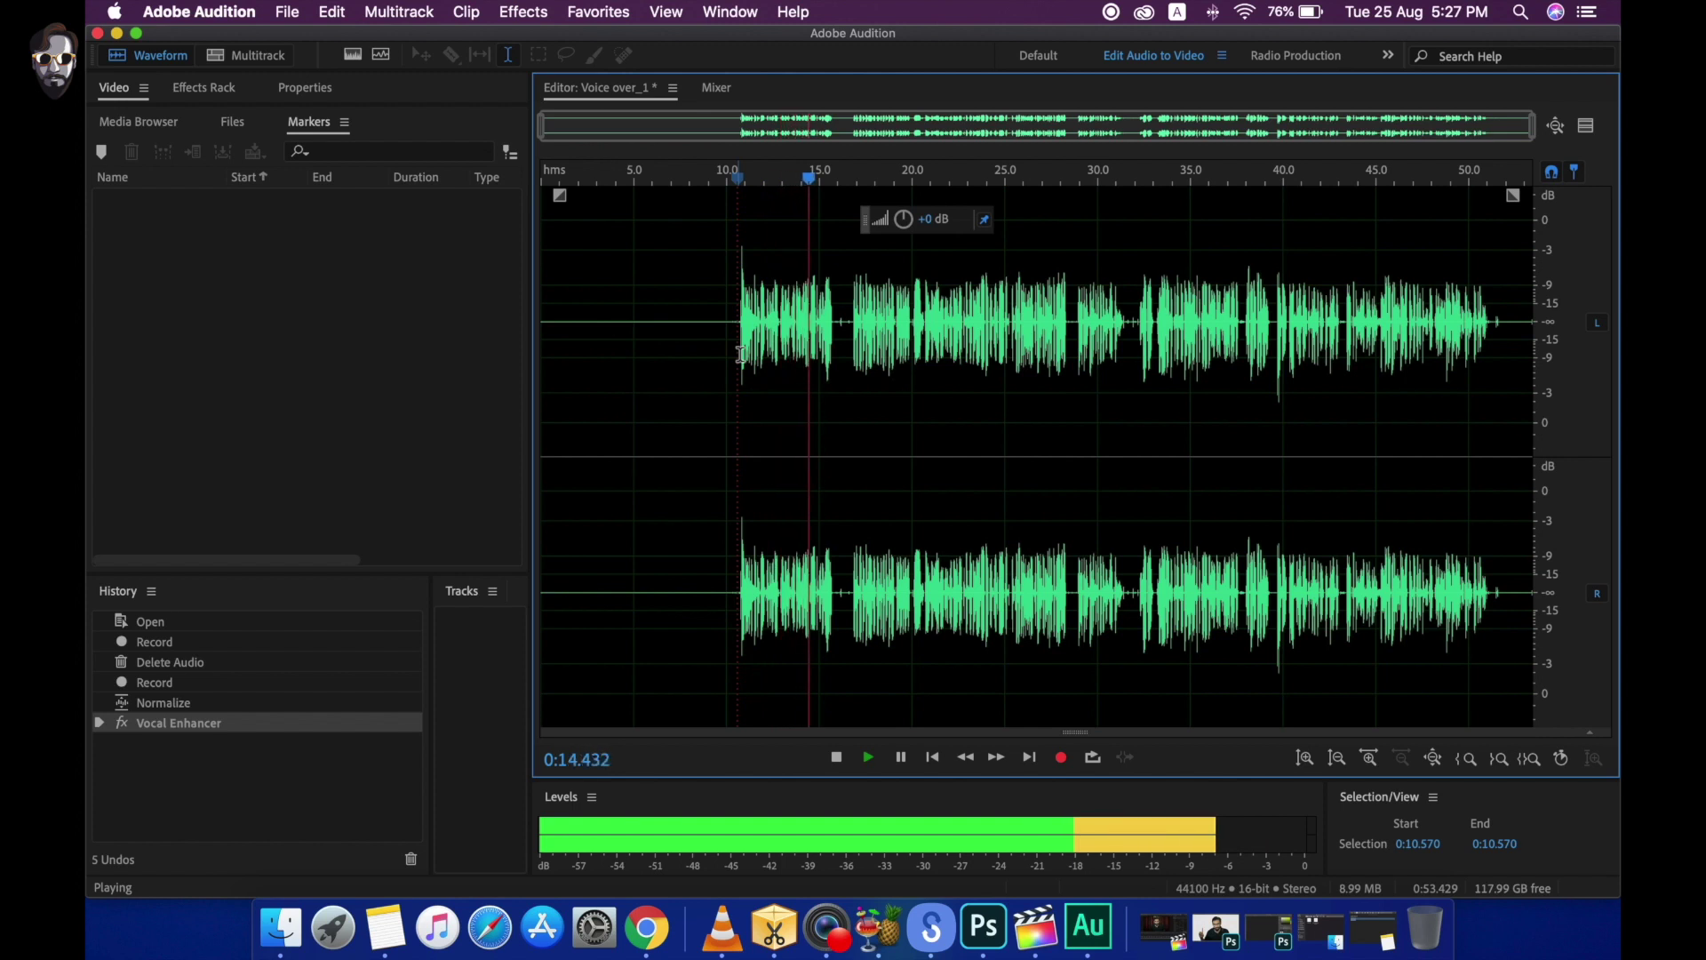
key(space)
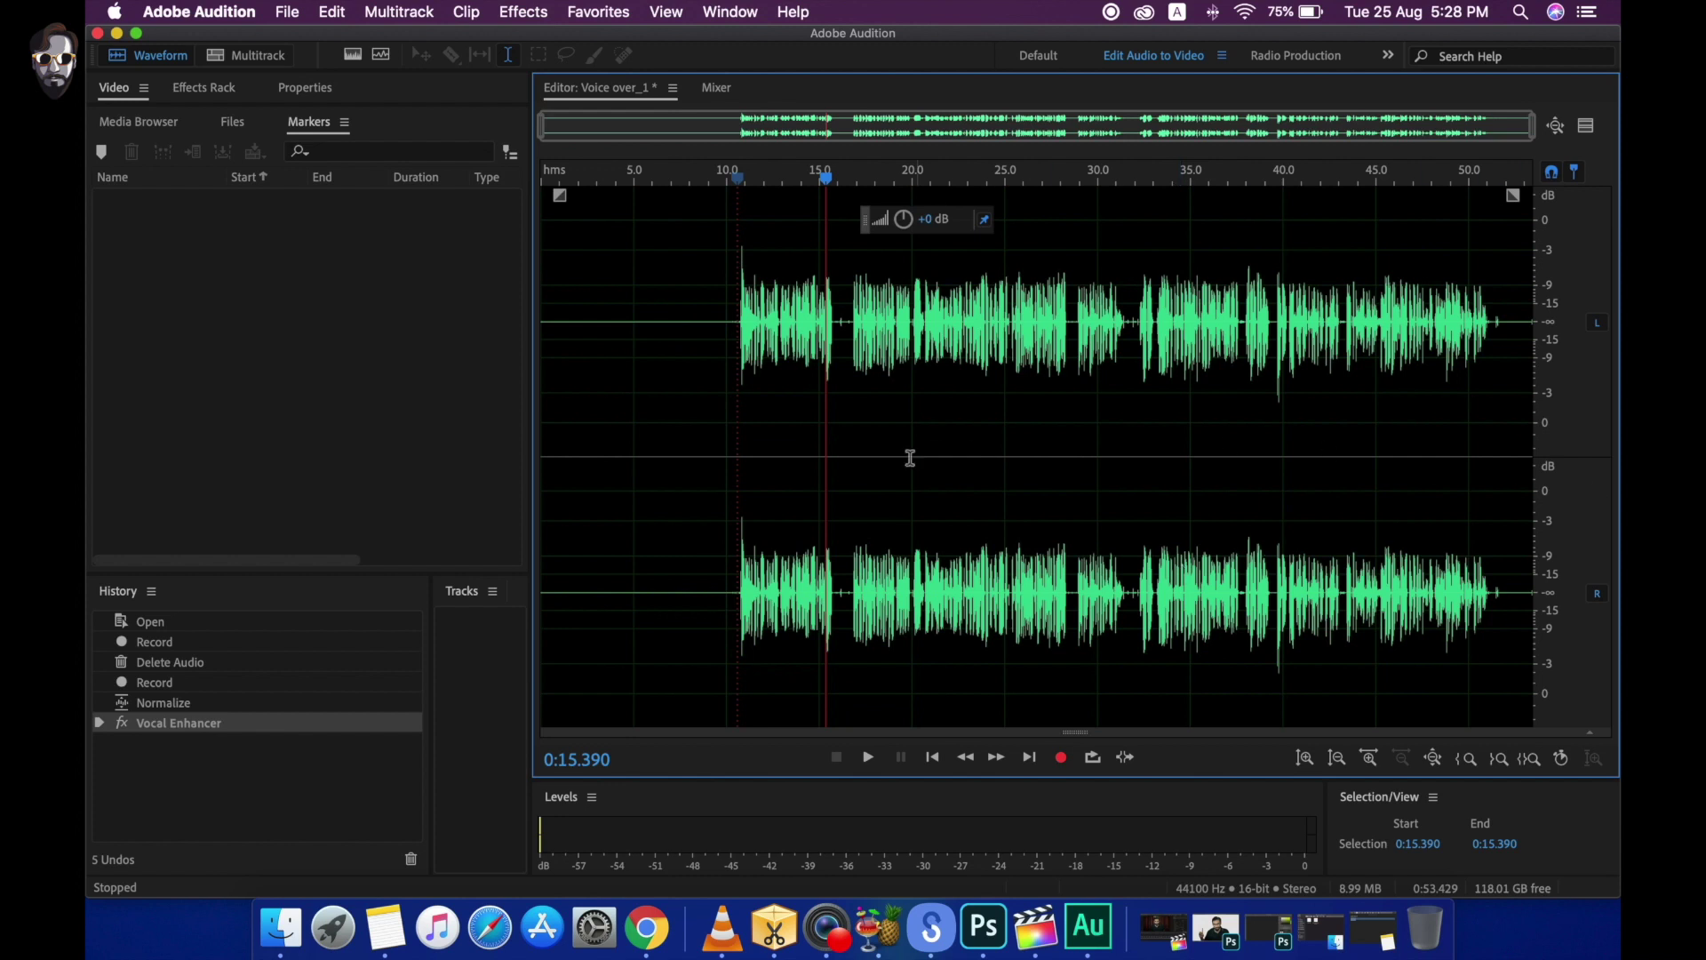
click(1391, 450)
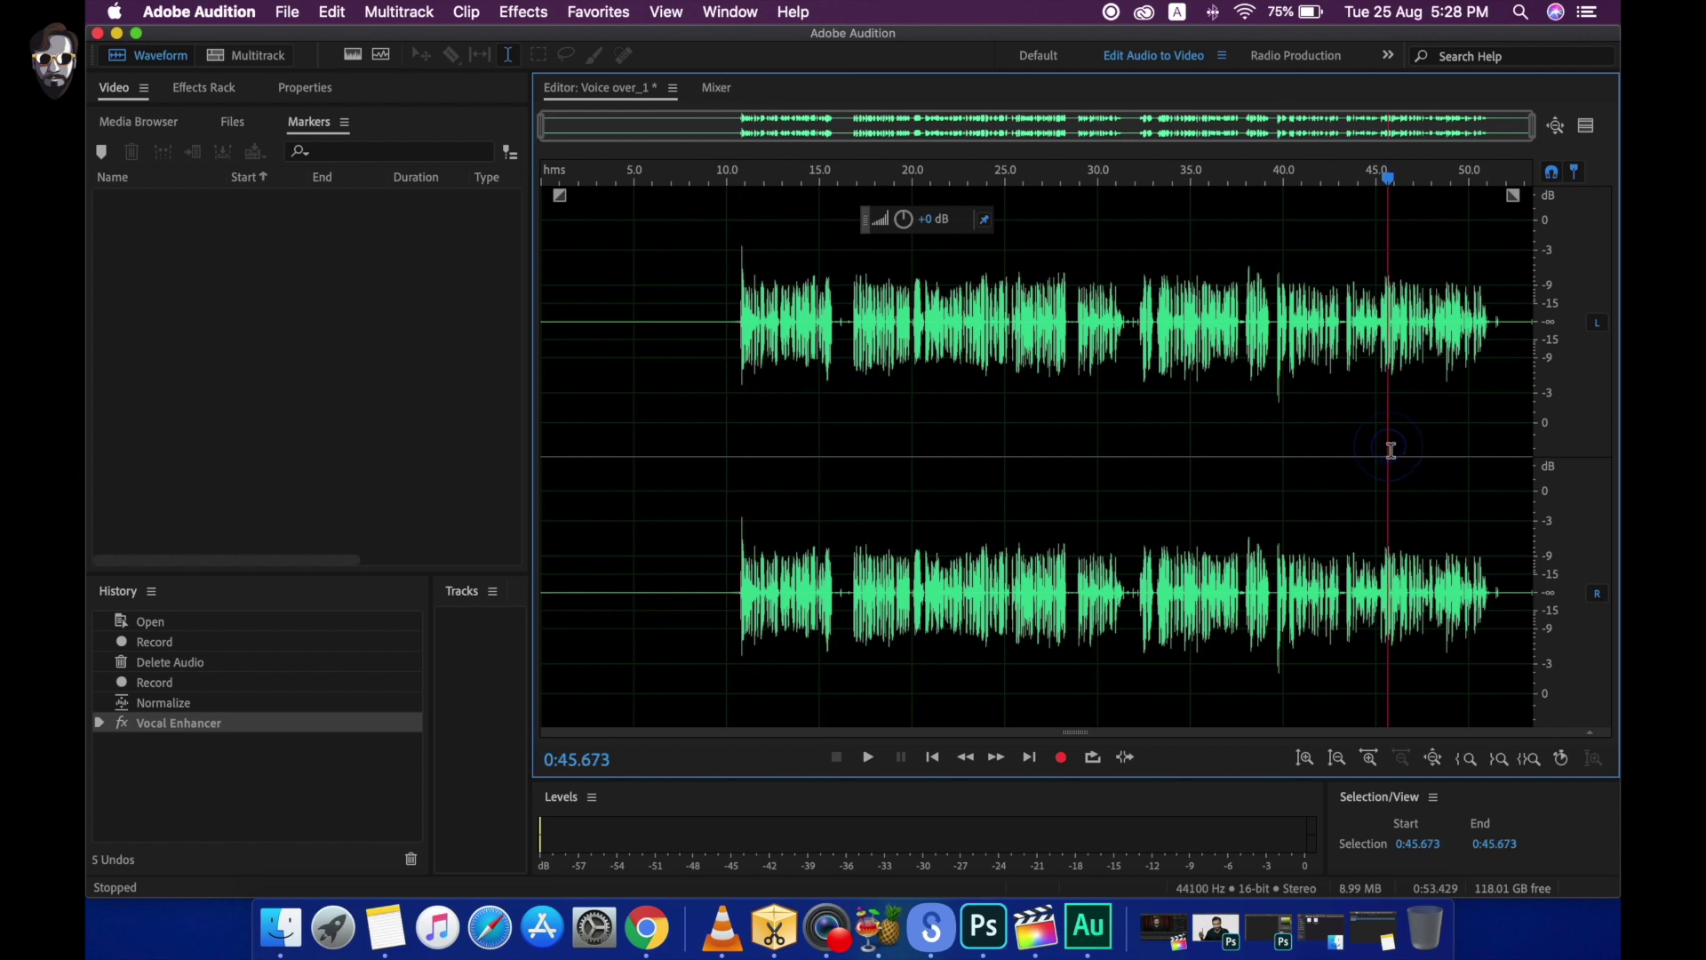